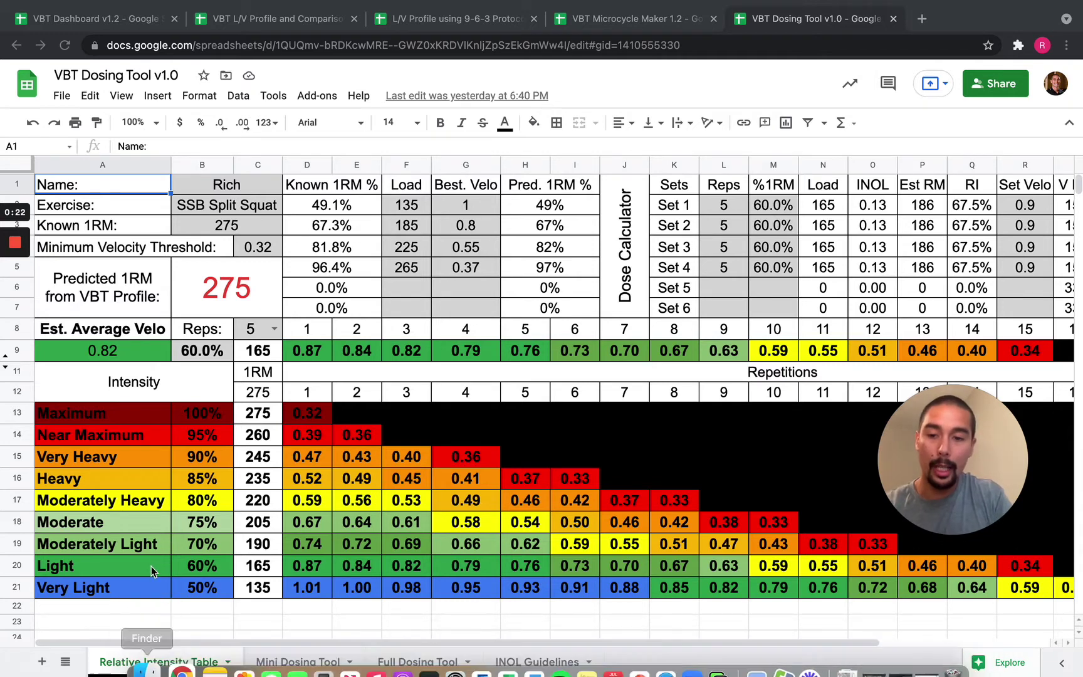
# Examine the exercise entry, the load and best-velocity data in F2:G5, and the dose calculator range K1:W7
pyautogui.click(471, 289)
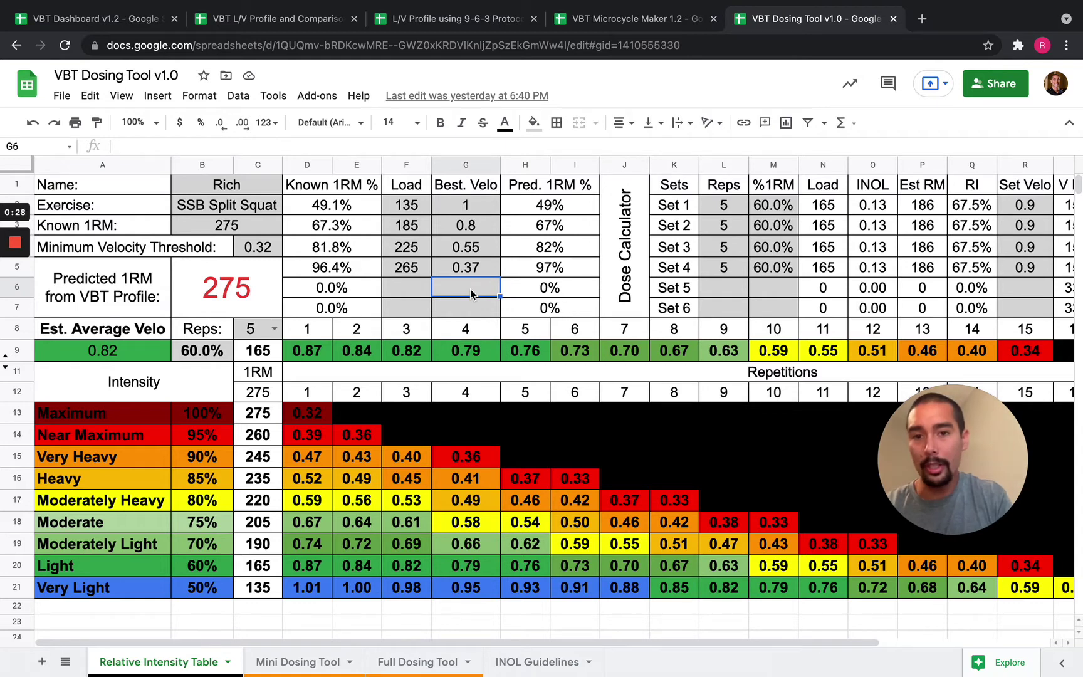
pyautogui.click(241, 204)
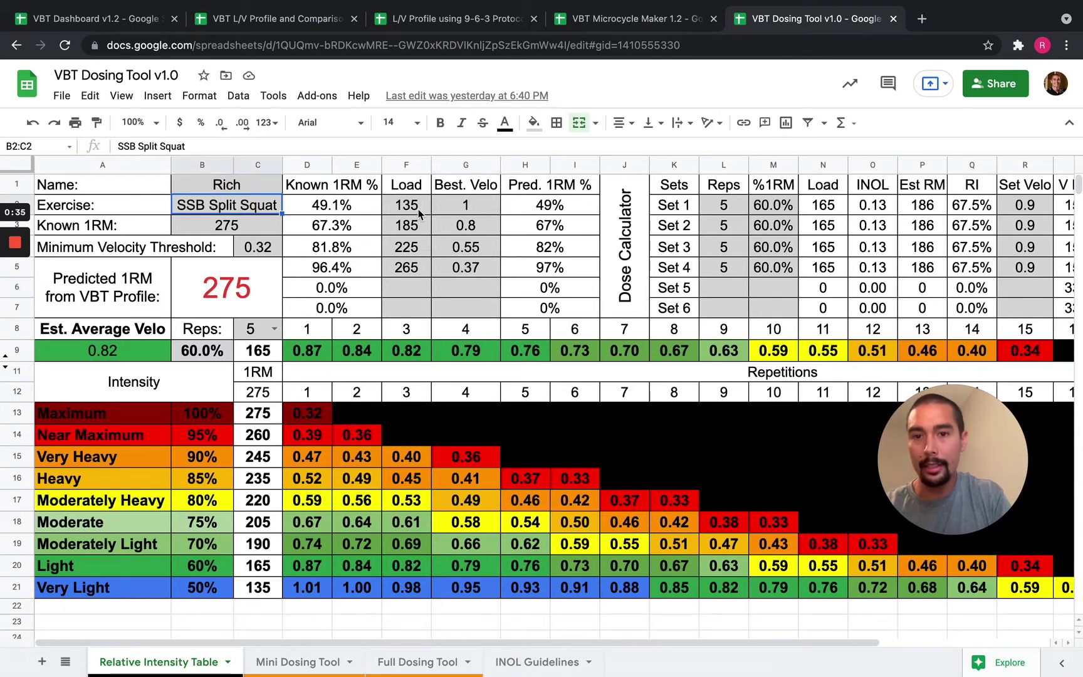
pyautogui.moveTo(418, 208); pyautogui.dragTo(474, 271)
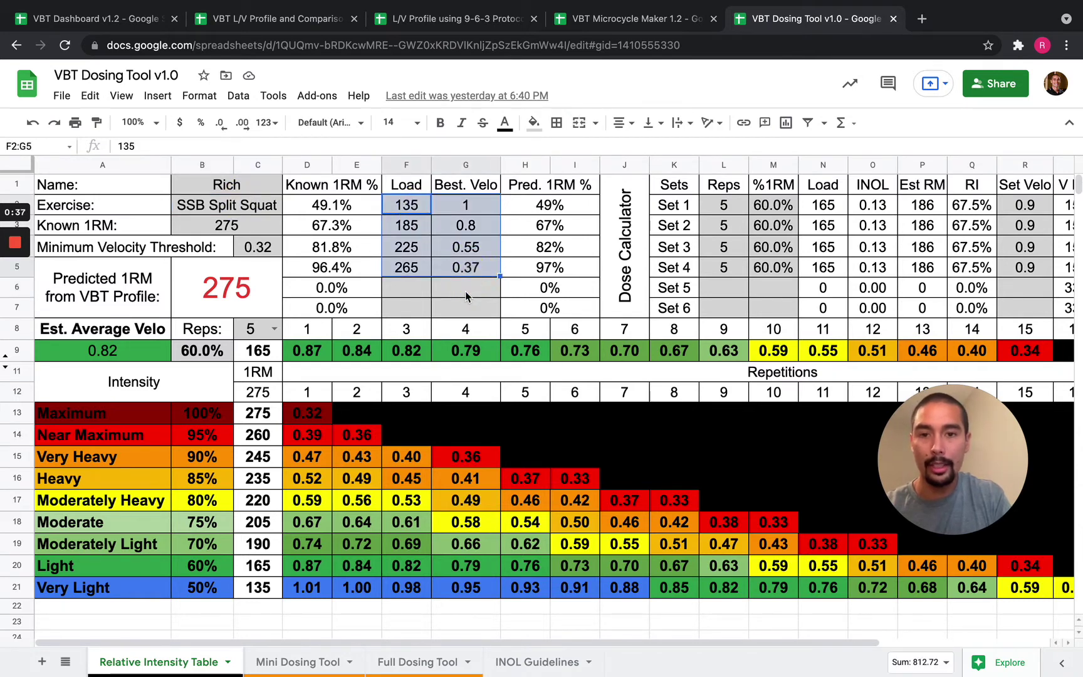
pyautogui.click(466, 292)
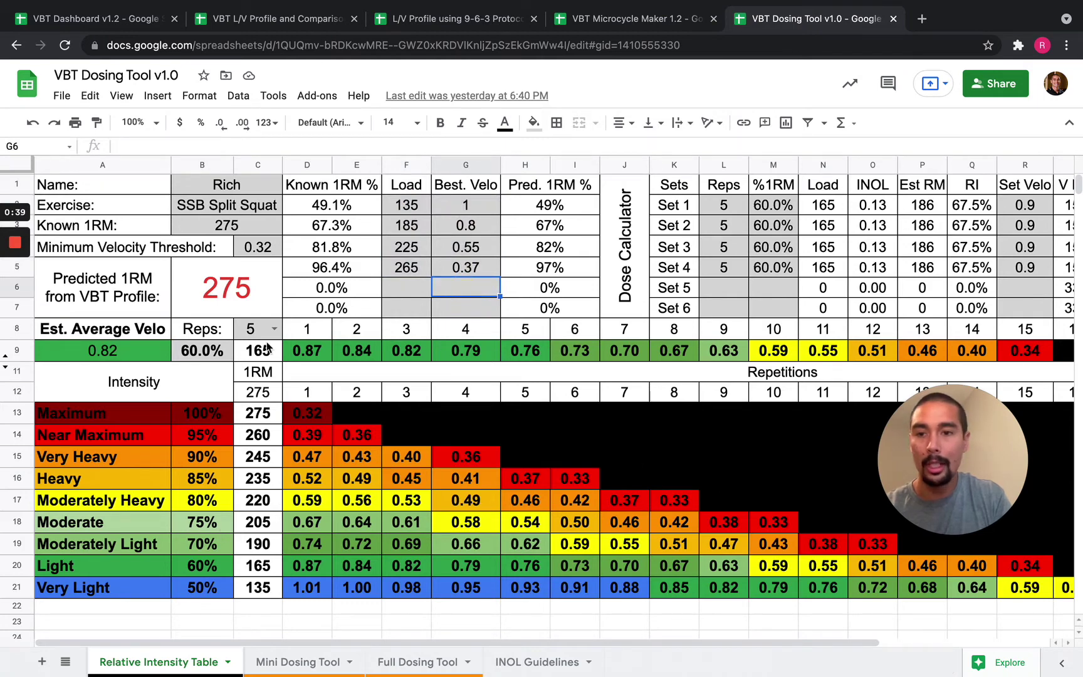
pyautogui.hscroll(5, 629, 397)
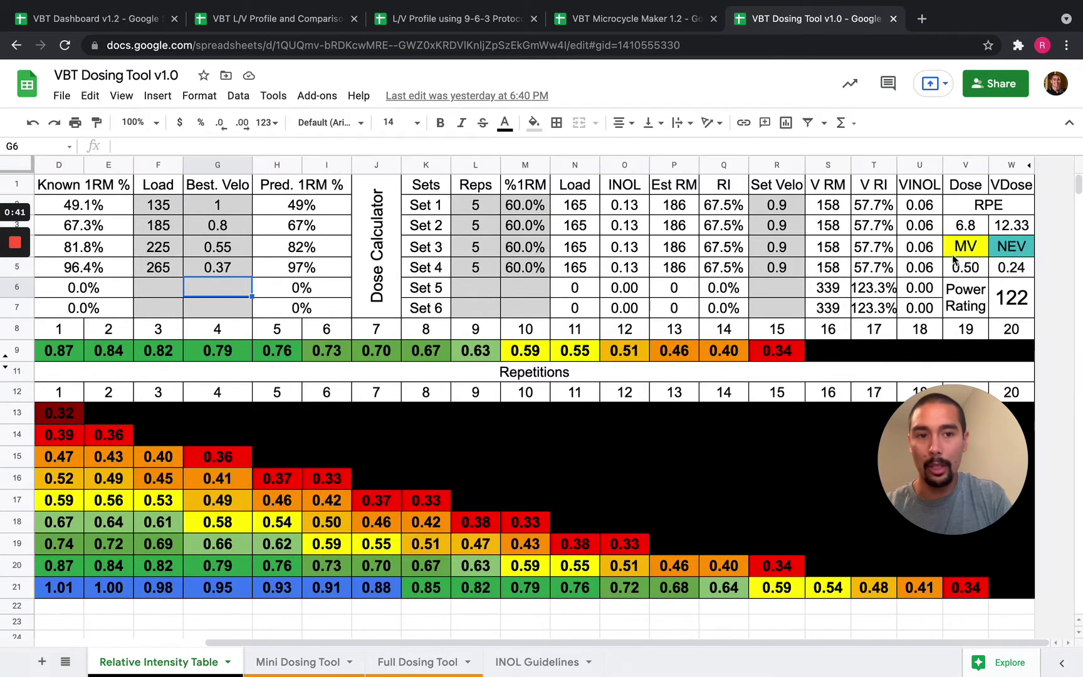
pyautogui.click(432, 186)
pyautogui.moveTo(432, 187); pyautogui.dragTo(1011, 304)
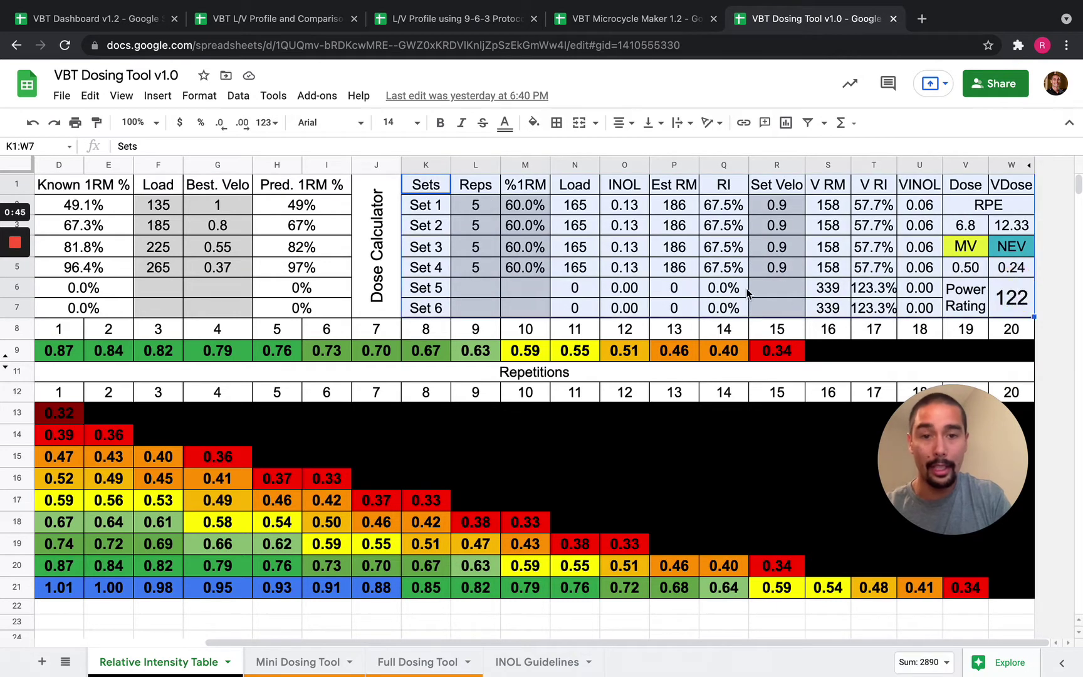
pyautogui.click(784, 294)
pyautogui.hscroll(-5, 785, 293)
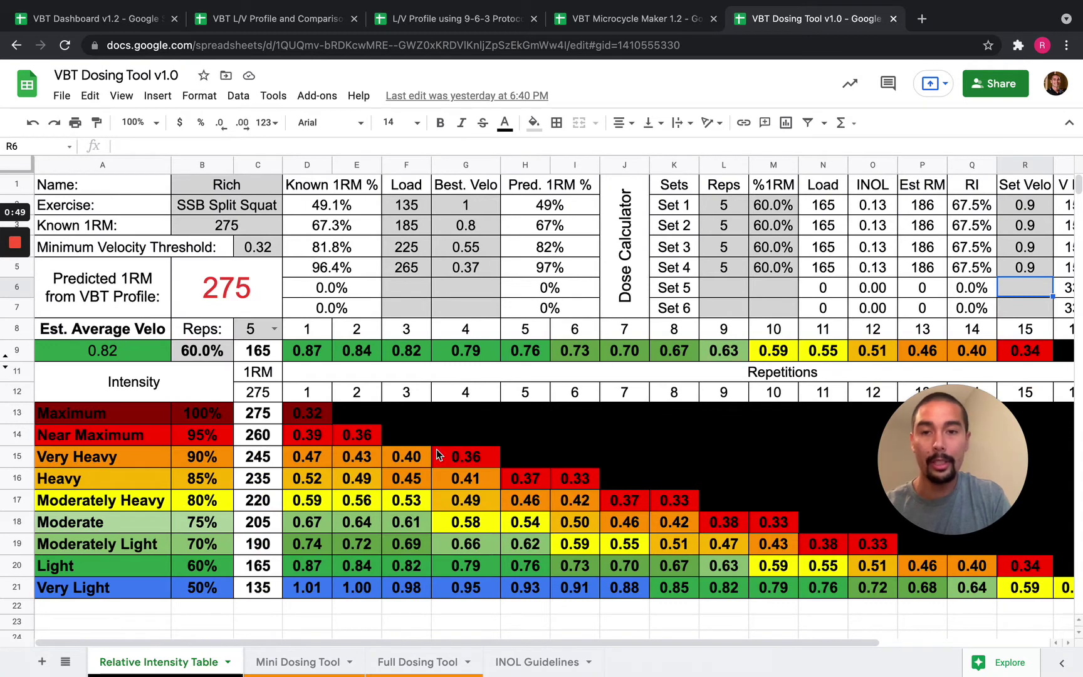
# Examine the name, exercise and known 1RM entries together with the load and best-velocity input cells F2:G7
pyautogui.click(402, 276)
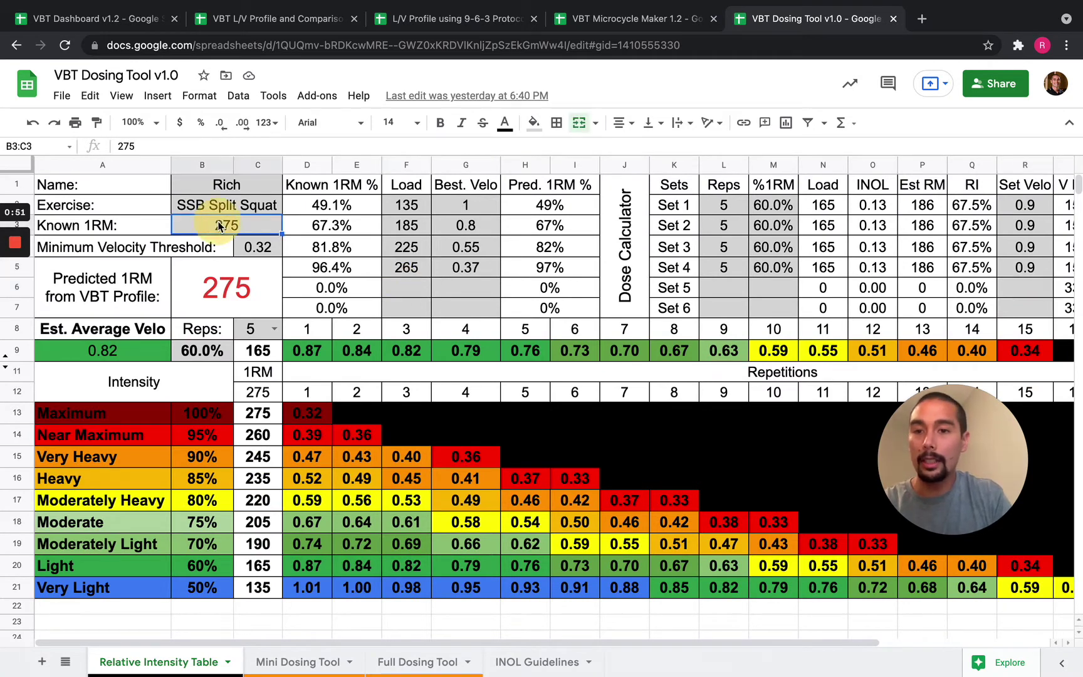
pyautogui.click(226, 187)
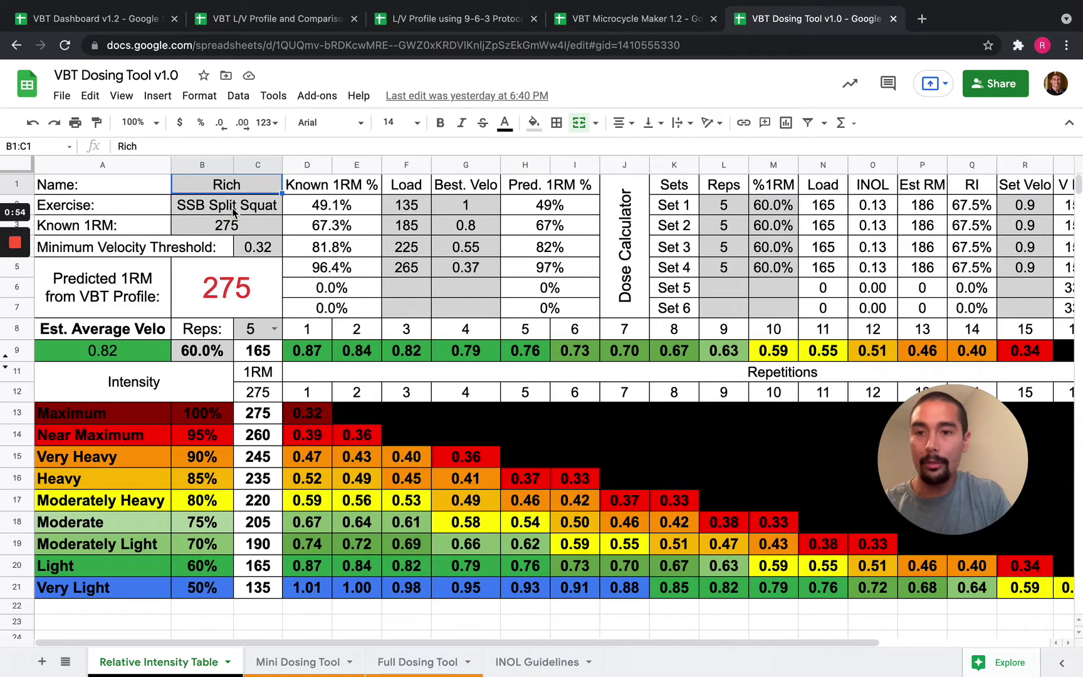
pyautogui.click(235, 211)
pyautogui.click(244, 190)
pyautogui.moveTo(245, 189); pyautogui.dragTo(247, 221)
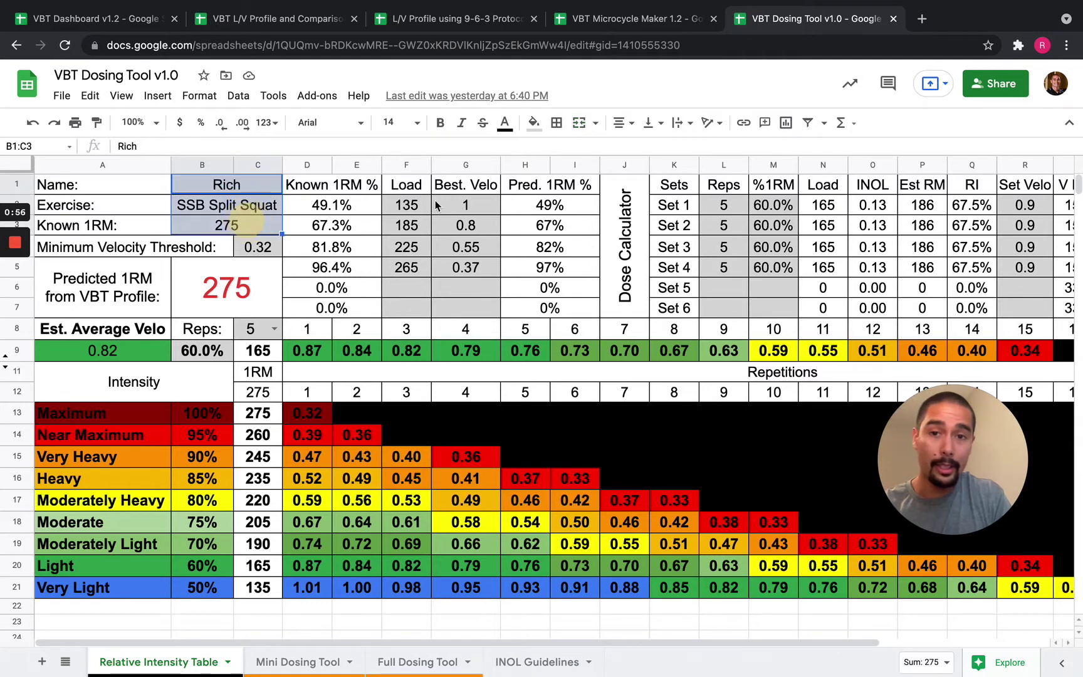
pyautogui.click(409, 206)
pyautogui.moveTo(423, 224); pyautogui.dragTo(464, 304)
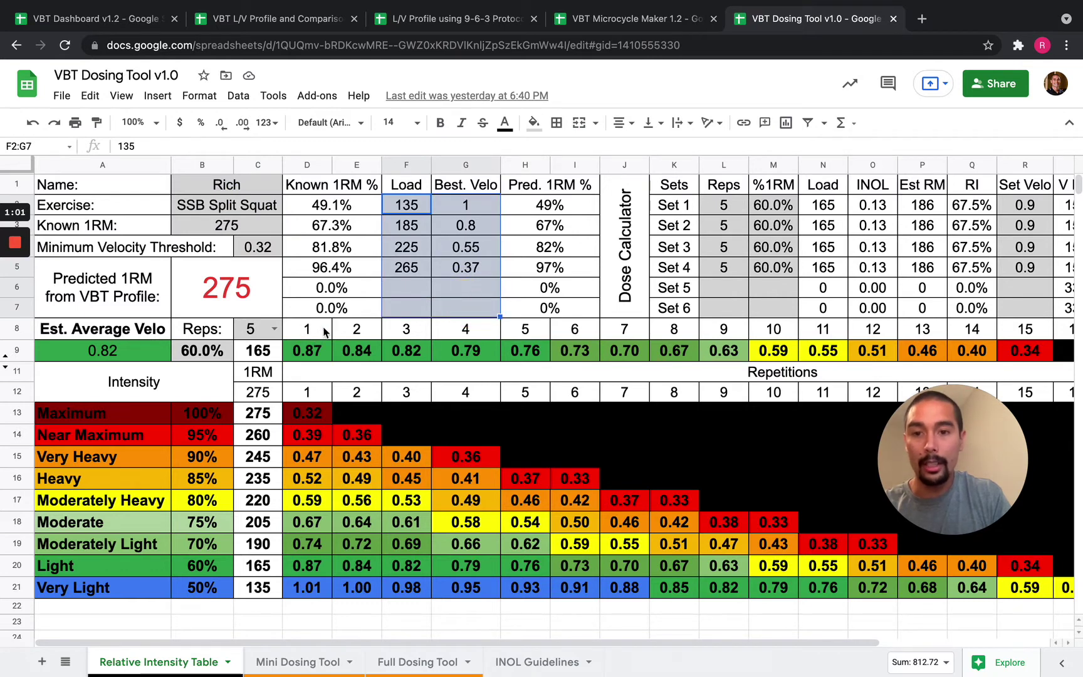
# Review each profile input from name to minimum velocity threshold, plus the load and best-velocity columns
pyautogui.click(249, 192)
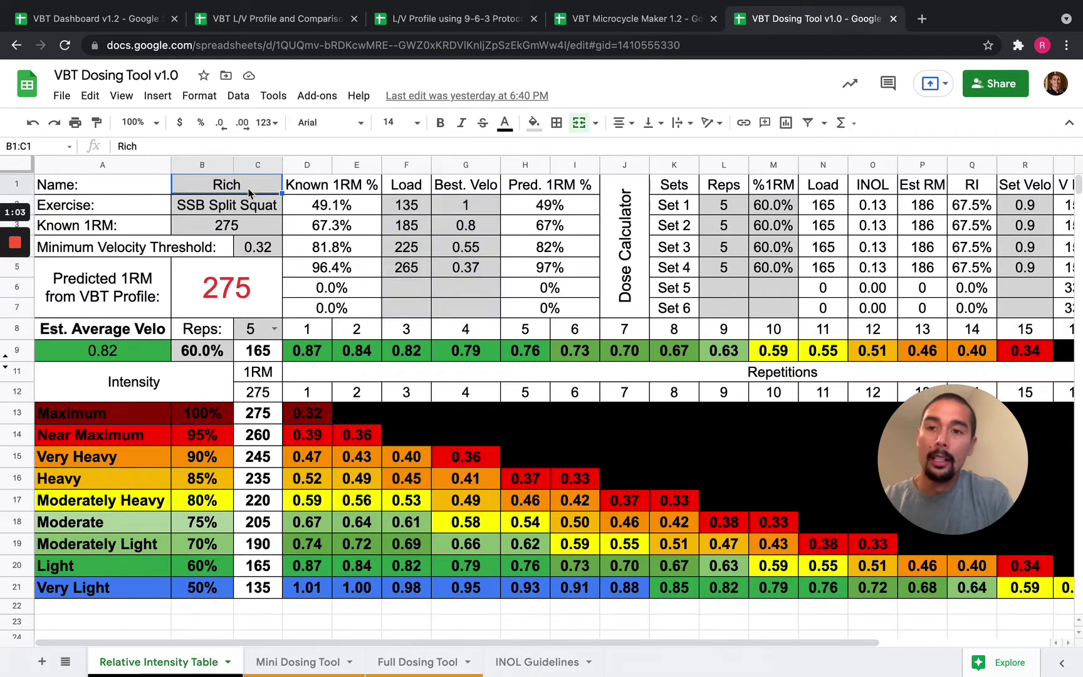
pyautogui.click(249, 206)
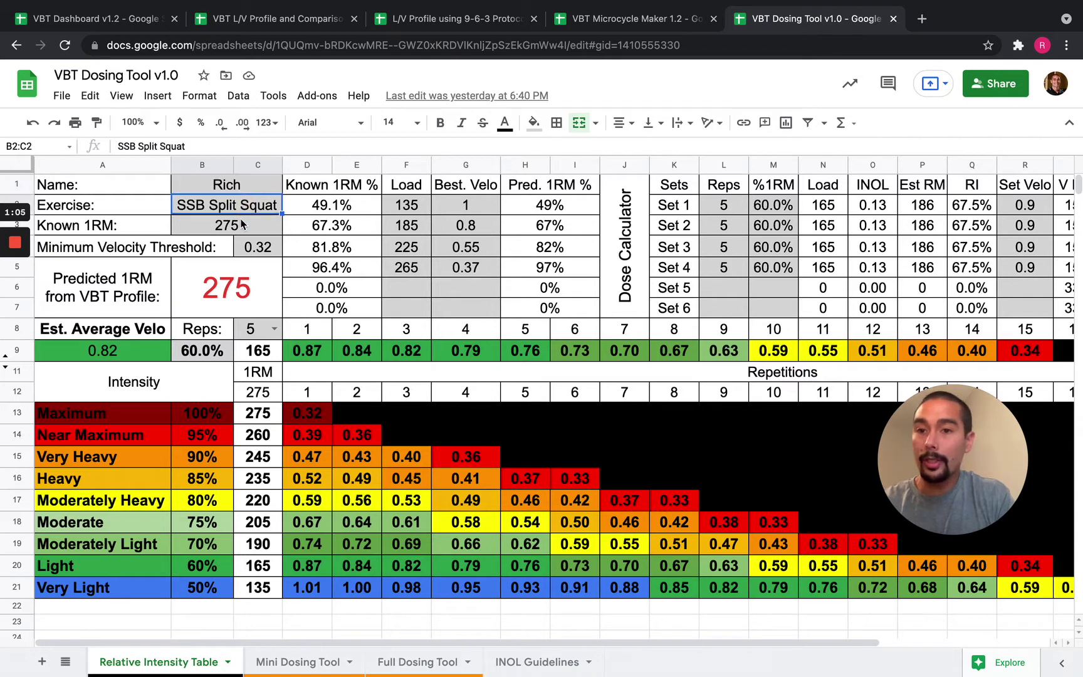
pyautogui.click(245, 227)
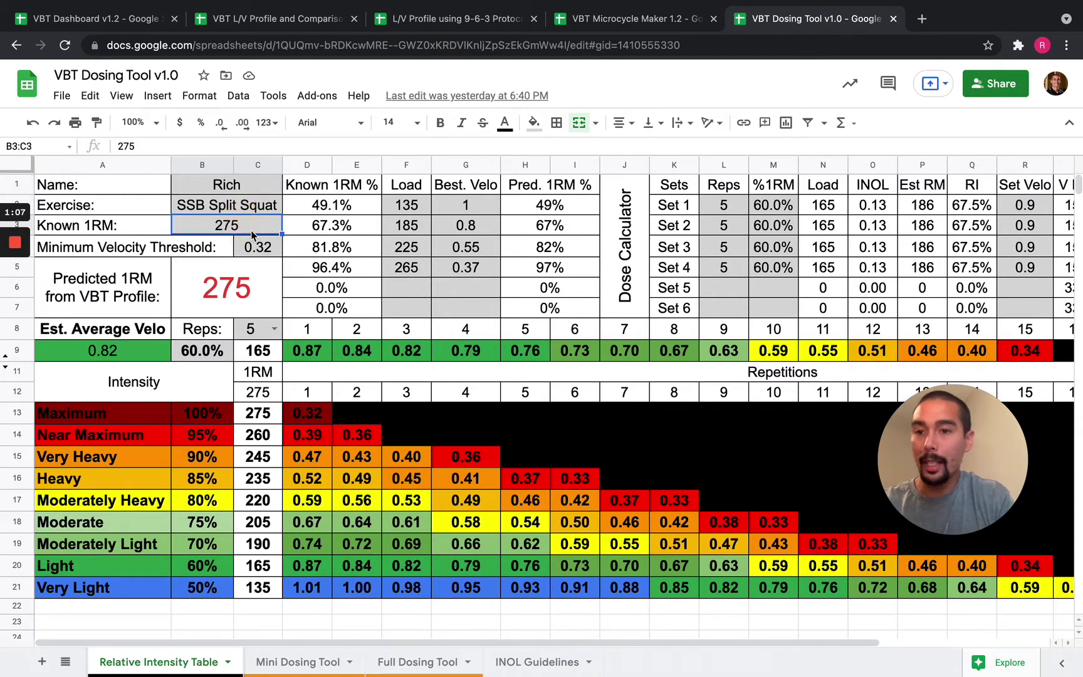
pyautogui.click(257, 251)
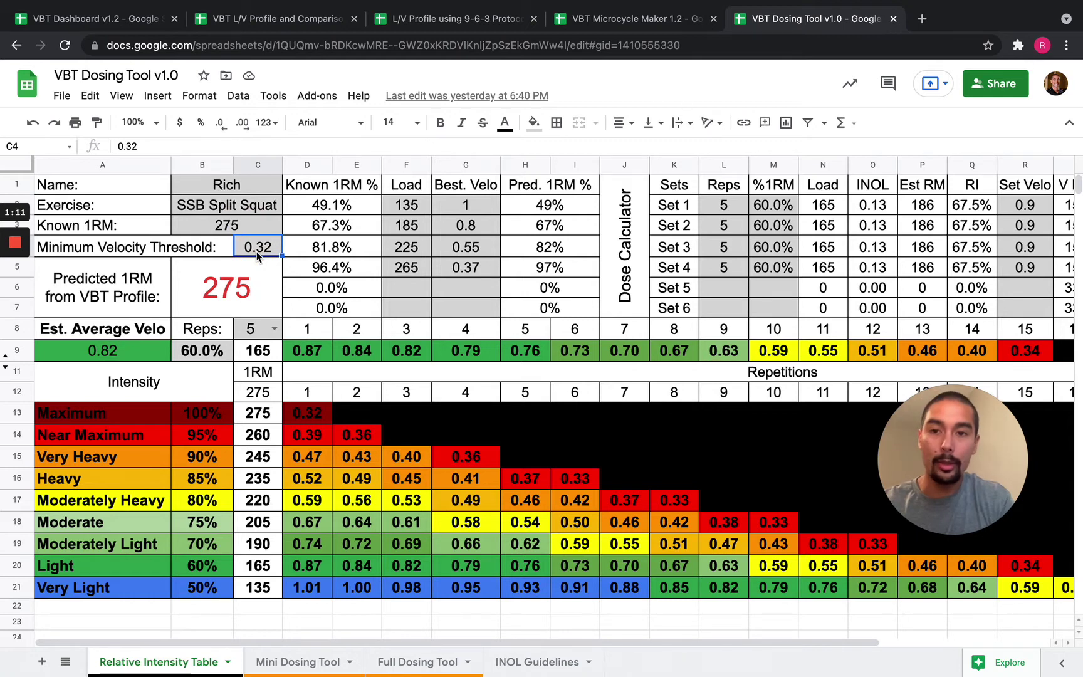
pyautogui.click(259, 231)
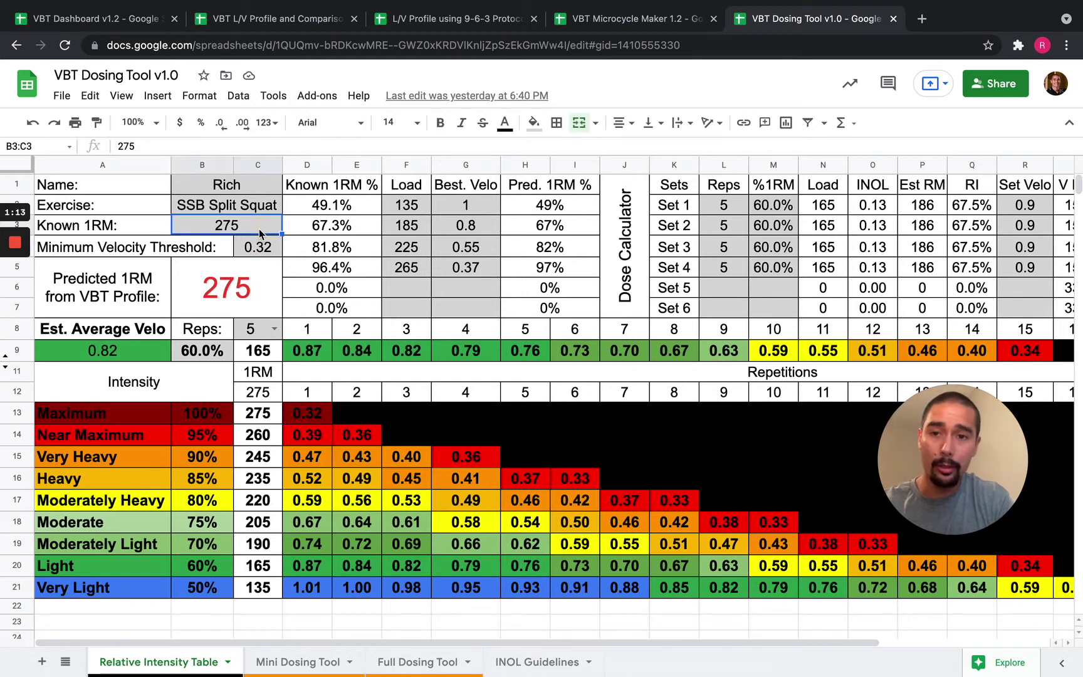
pyautogui.click(267, 255)
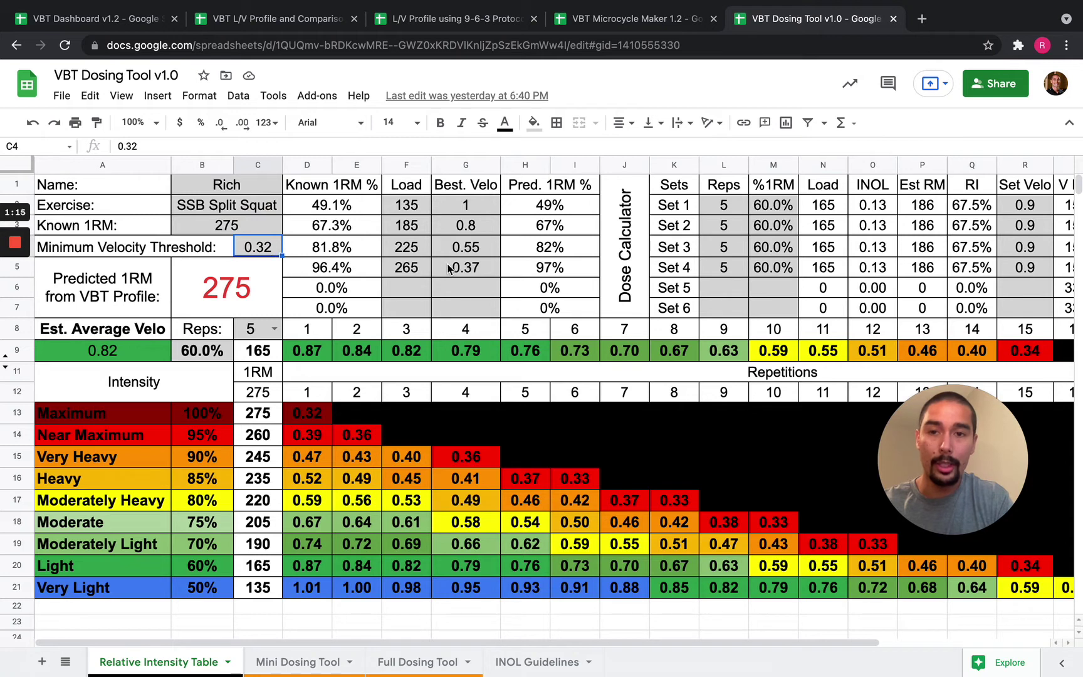
pyautogui.moveTo(404, 205); pyautogui.dragTo(401, 265)
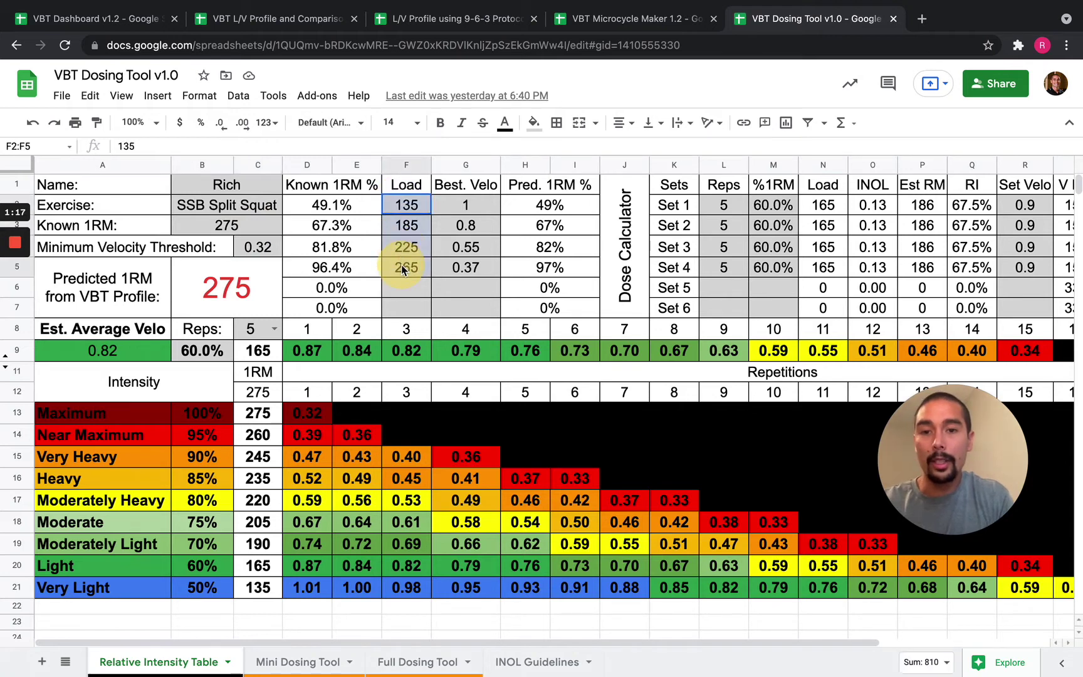
pyautogui.moveTo(462, 203); pyautogui.dragTo(476, 271)
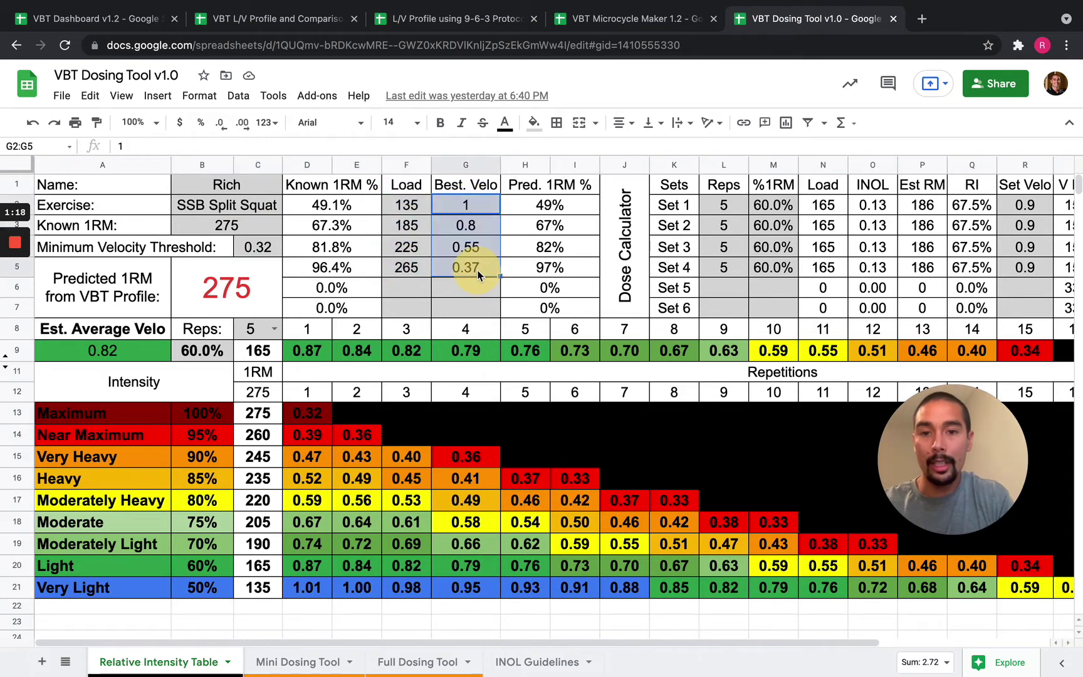
pyautogui.click(470, 289)
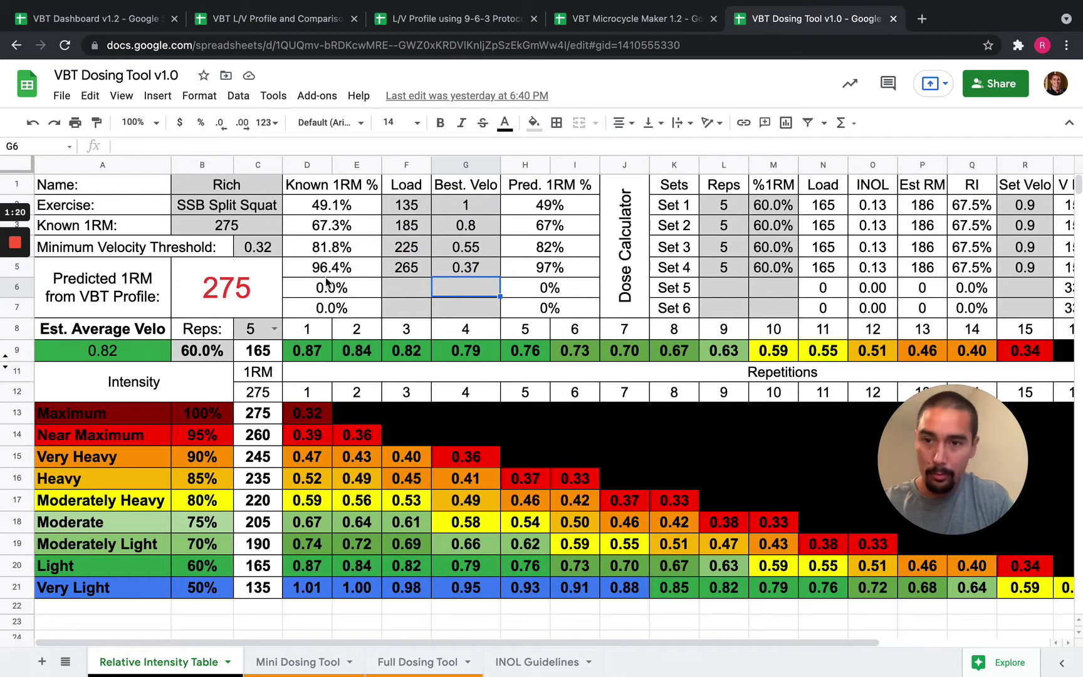
# Clear the load and best-velocity entries in the 225 and 265 rows of the velocity profile
pyautogui.click(442, 269)
pyautogui.press('Delete')
pyautogui.press('Left')
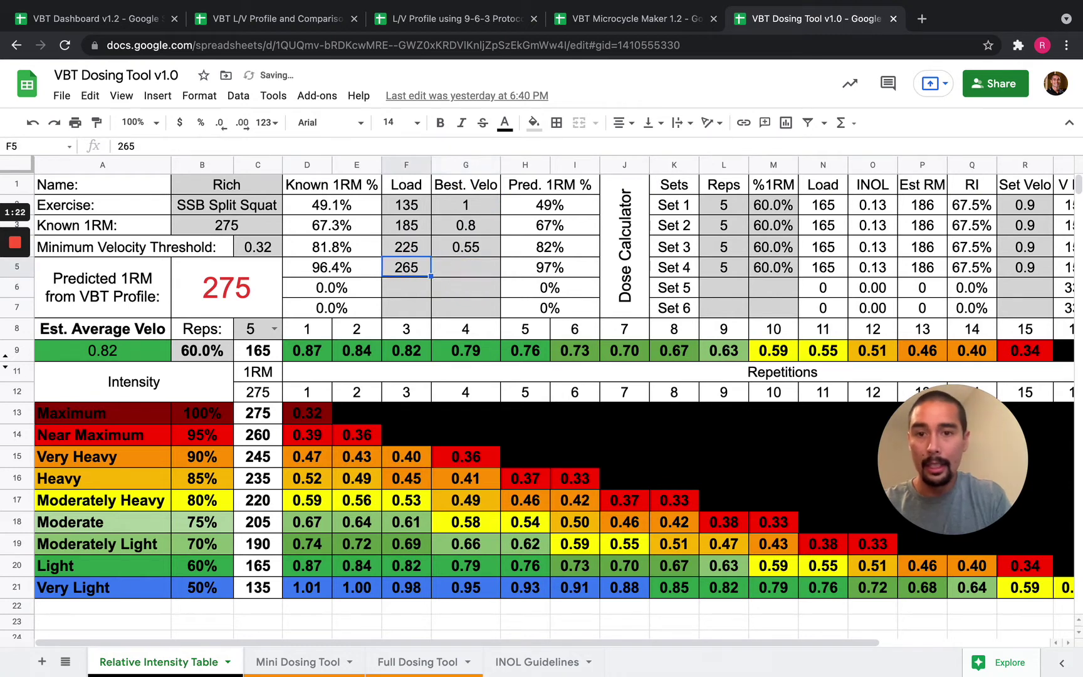
pyautogui.press('Delete')
pyautogui.press('Up')
pyautogui.press('Delete')
pyautogui.press('Right')
pyautogui.press('Delete')
pyautogui.press('Down')
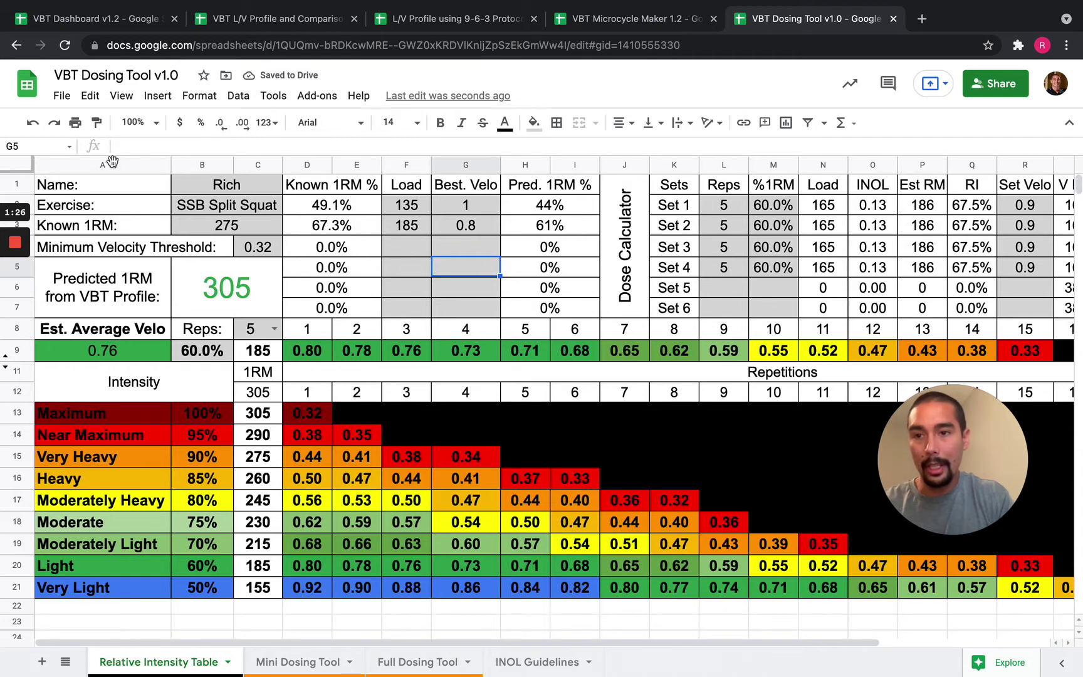
# Undo the clearing of the load and best-velocity entries in rows 4 and 5
pyautogui.click(34, 124)
pyautogui.click(35, 124)
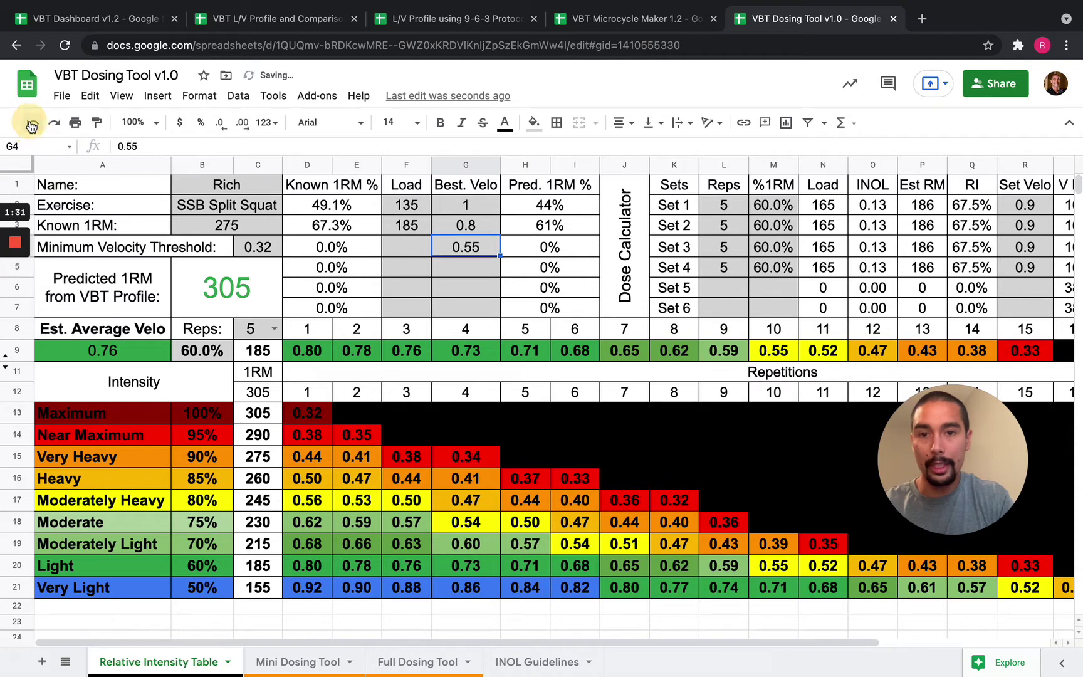
pyautogui.click(32, 124)
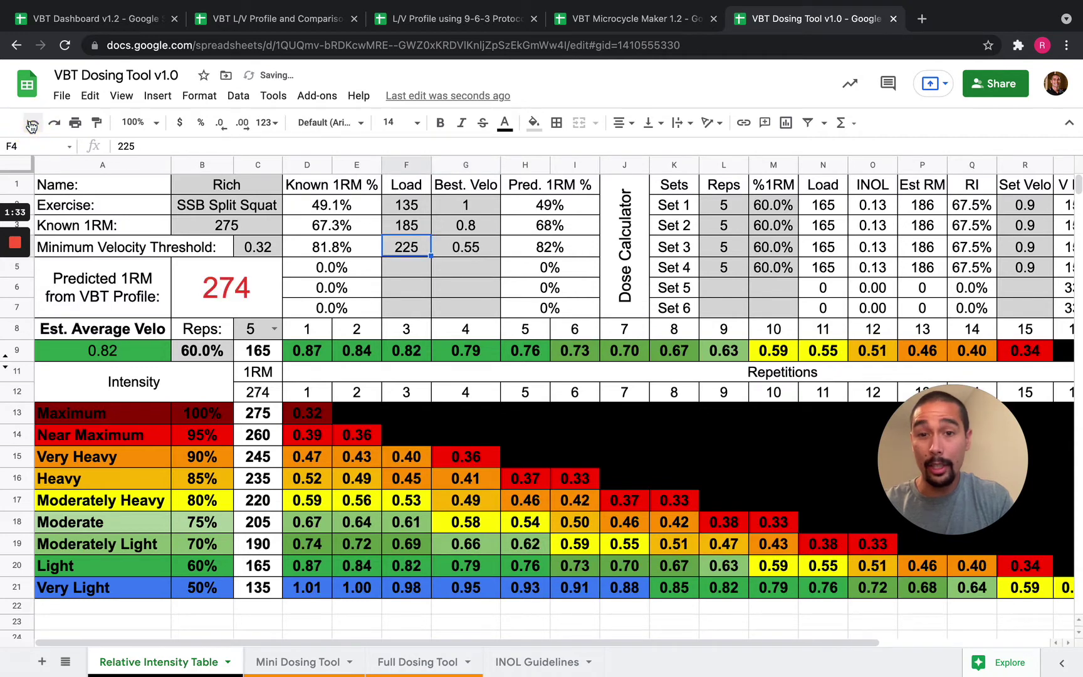
pyautogui.click(31, 125)
pyautogui.click(31, 125)
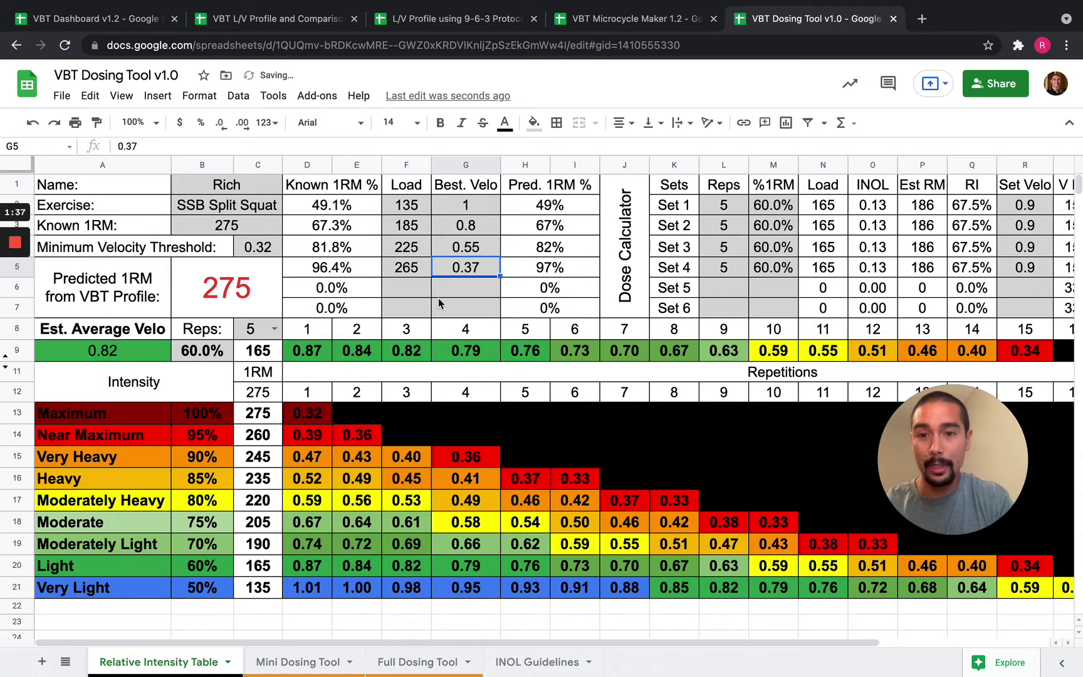
# Compare the known and predicted 1RM percentages with the load and velocity data, and inspect the predicted 1RM formula
pyautogui.moveTo(416, 212); pyautogui.dragTo(459, 307)
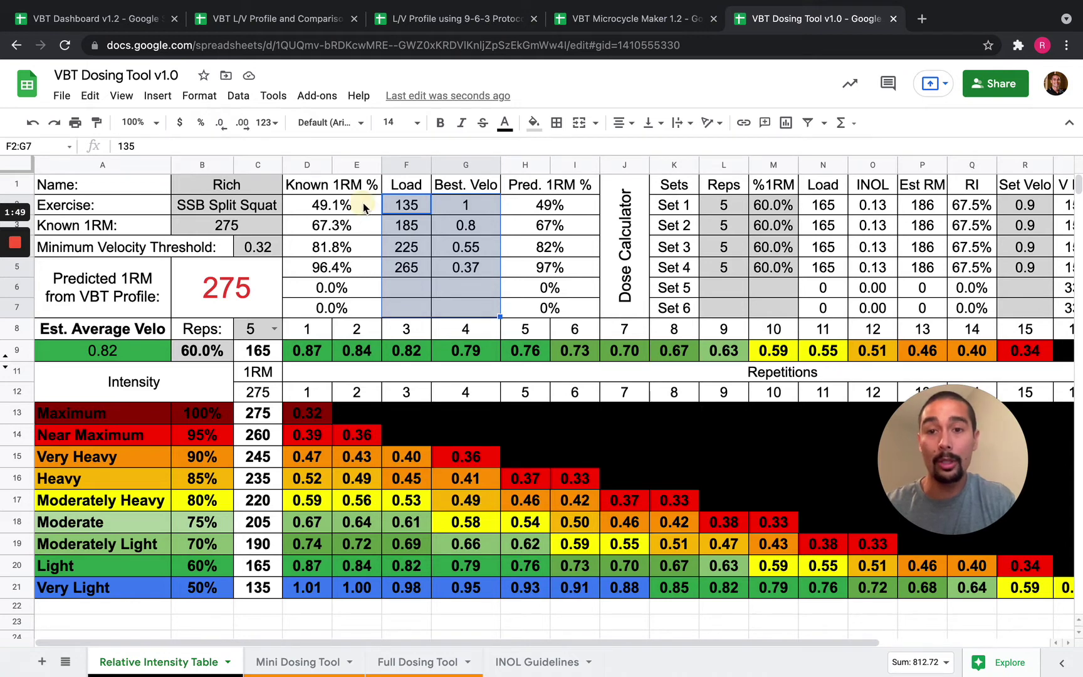
pyautogui.moveTo(363, 202); pyautogui.dragTo(359, 259)
pyautogui.click(403, 295)
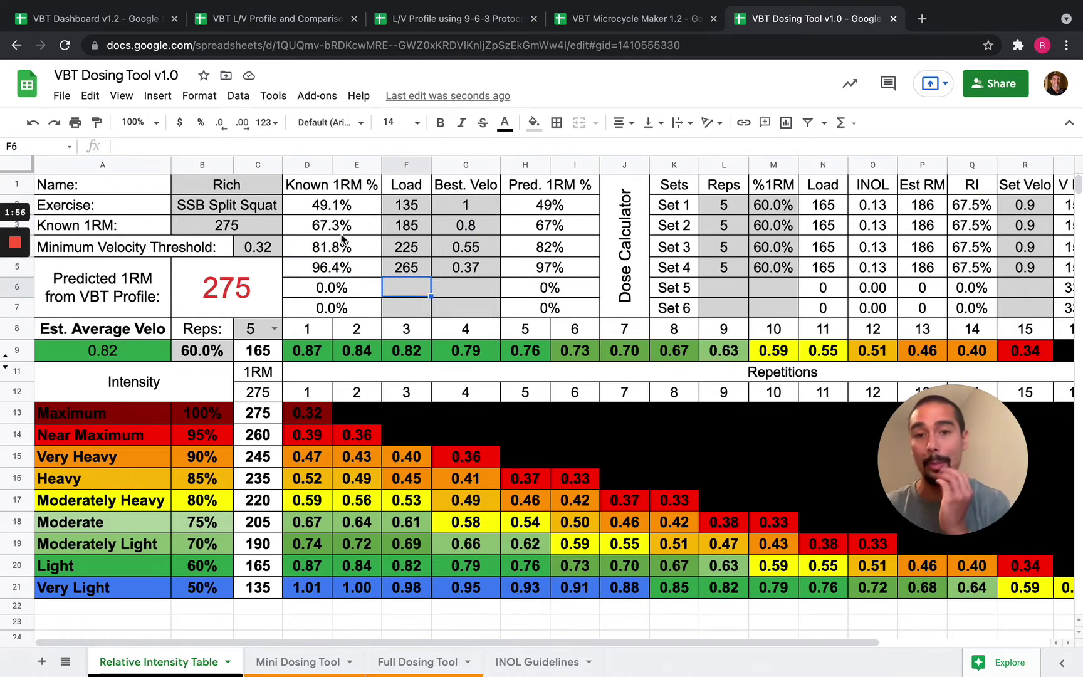
pyautogui.moveTo(549, 207); pyautogui.dragTo(543, 266)
pyautogui.moveTo(484, 208); pyautogui.dragTo(482, 266)
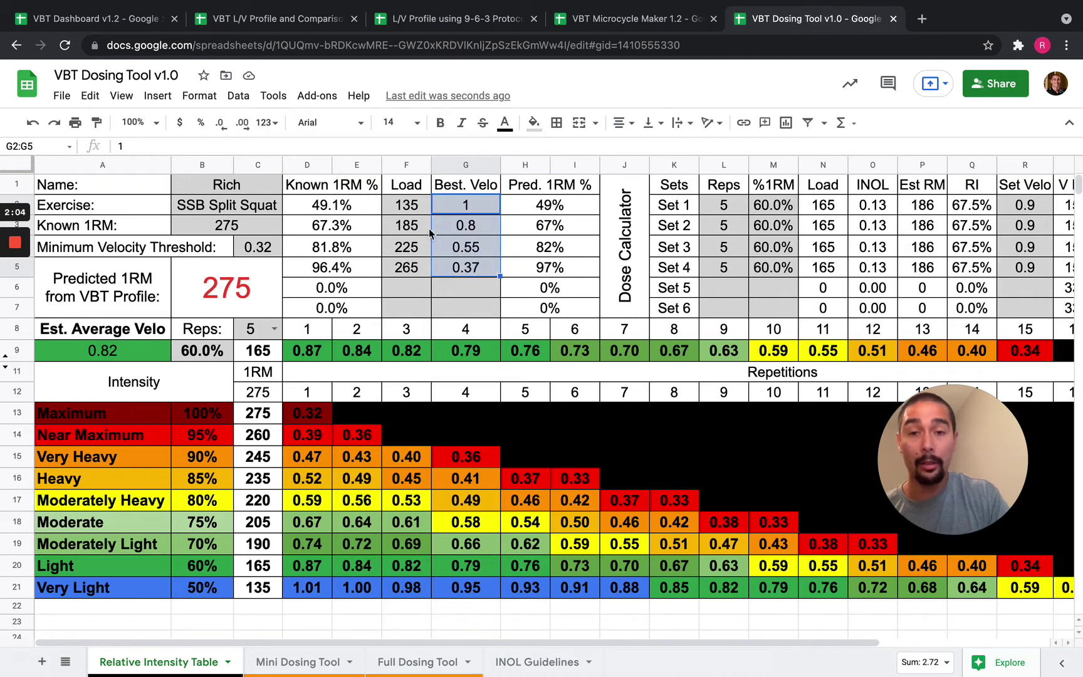
pyautogui.click(239, 292)
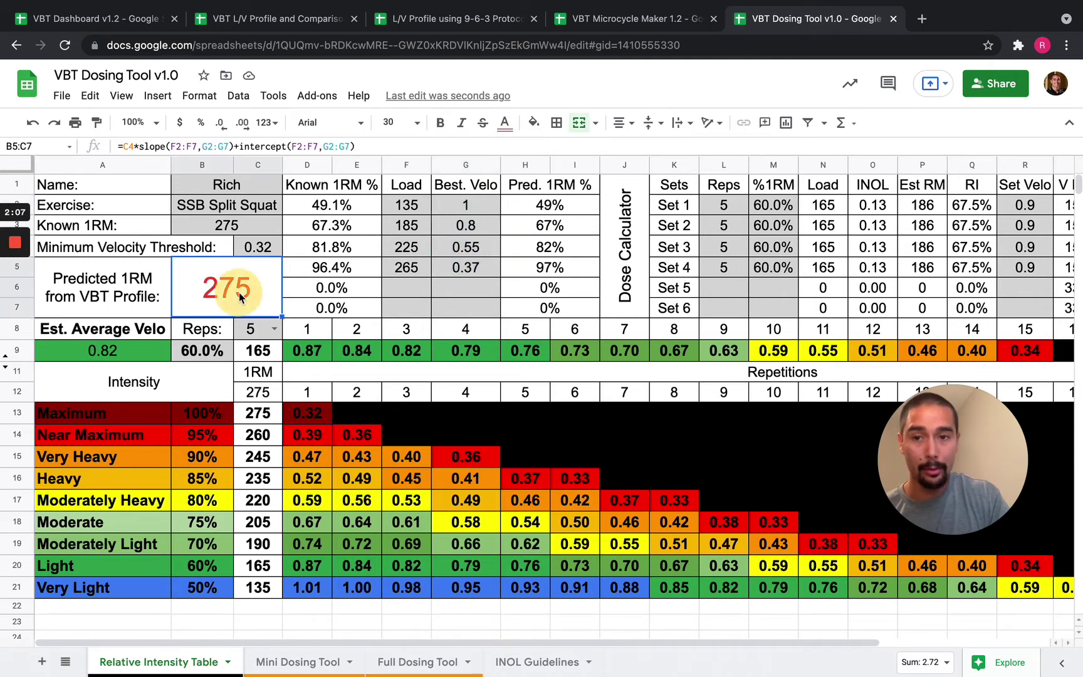
pyautogui.moveTo(332, 212); pyautogui.dragTo(329, 268)
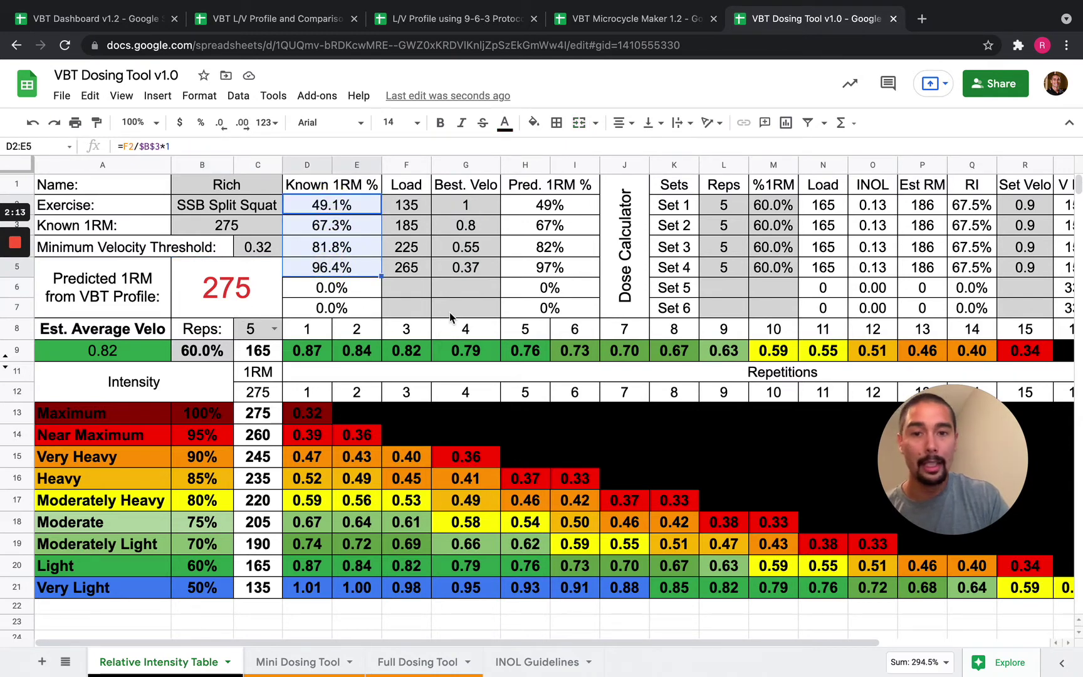
pyautogui.click(471, 306)
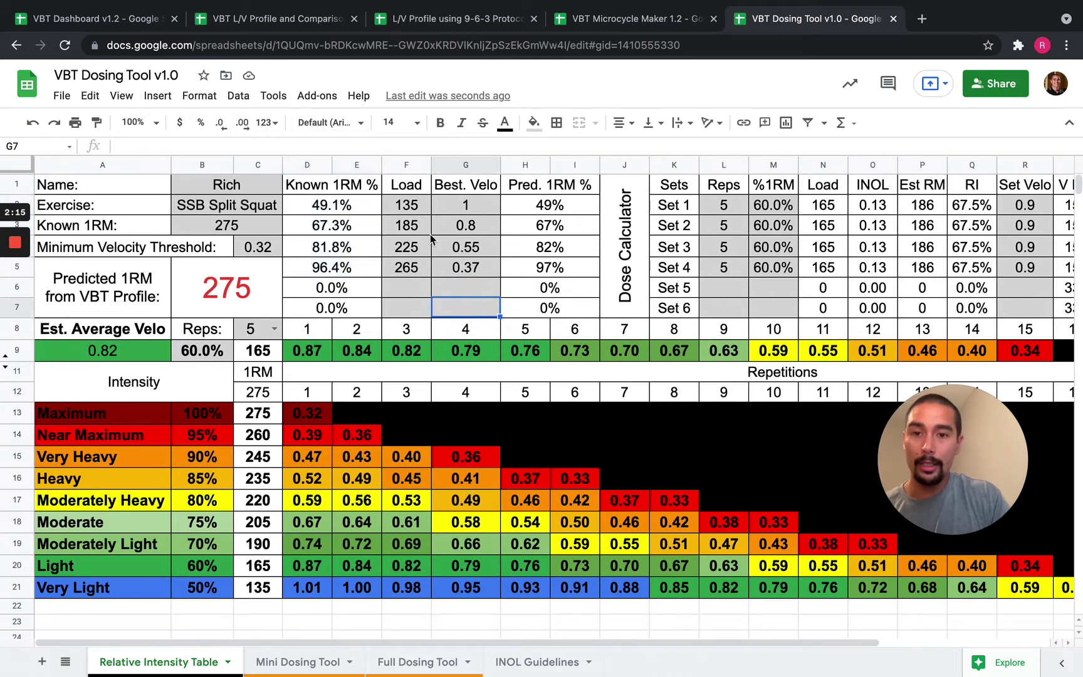
# Clear the two heaviest load and best-velocity pairs, cells F4:G5, leaving only the first two in the profile
pyautogui.click(401, 267)
pyautogui.press('Delete')
pyautogui.press('Right')
pyautogui.press('Delete')
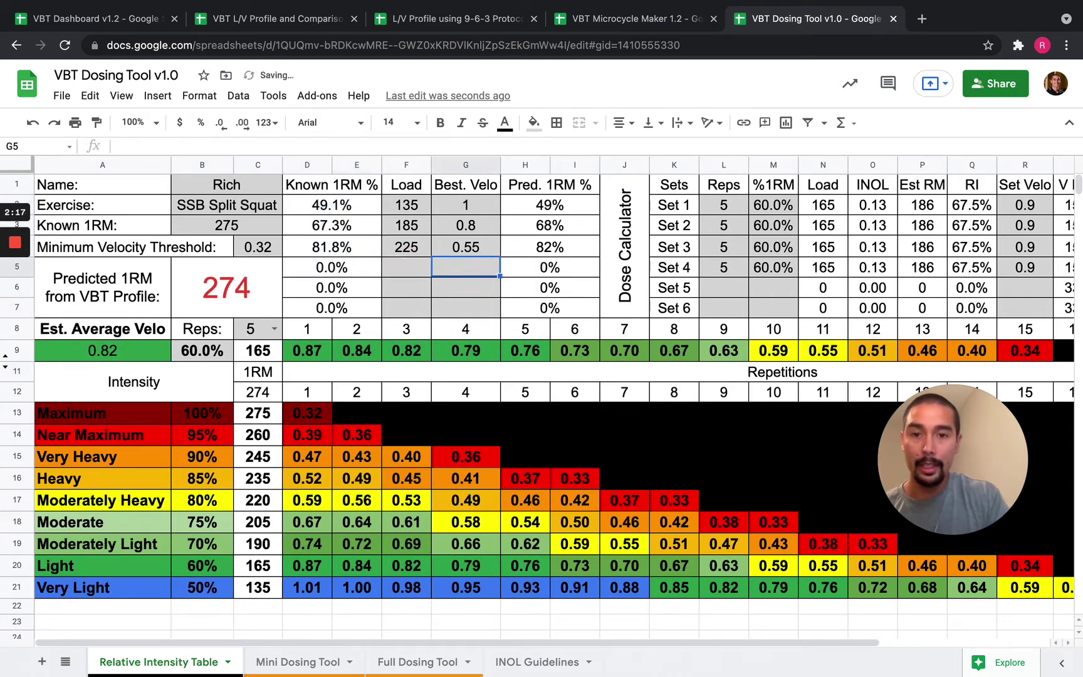
pyautogui.press('Up')
pyautogui.press('Delete')
pyautogui.press('Left')
pyautogui.press('Delete')
pyautogui.press('Down')
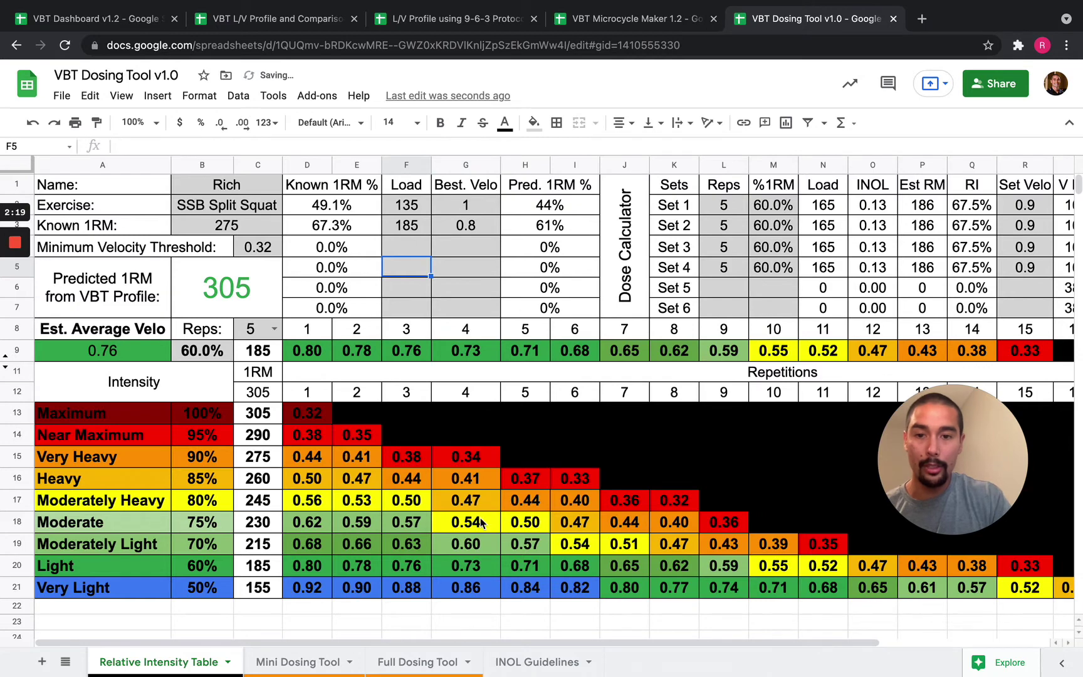
pyautogui.scroll(-3, 671, 455)
pyautogui.hscroll(3, 688, 452)
pyautogui.hscroll(-3, 688, 452)
pyautogui.scroll(3, 421, 423)
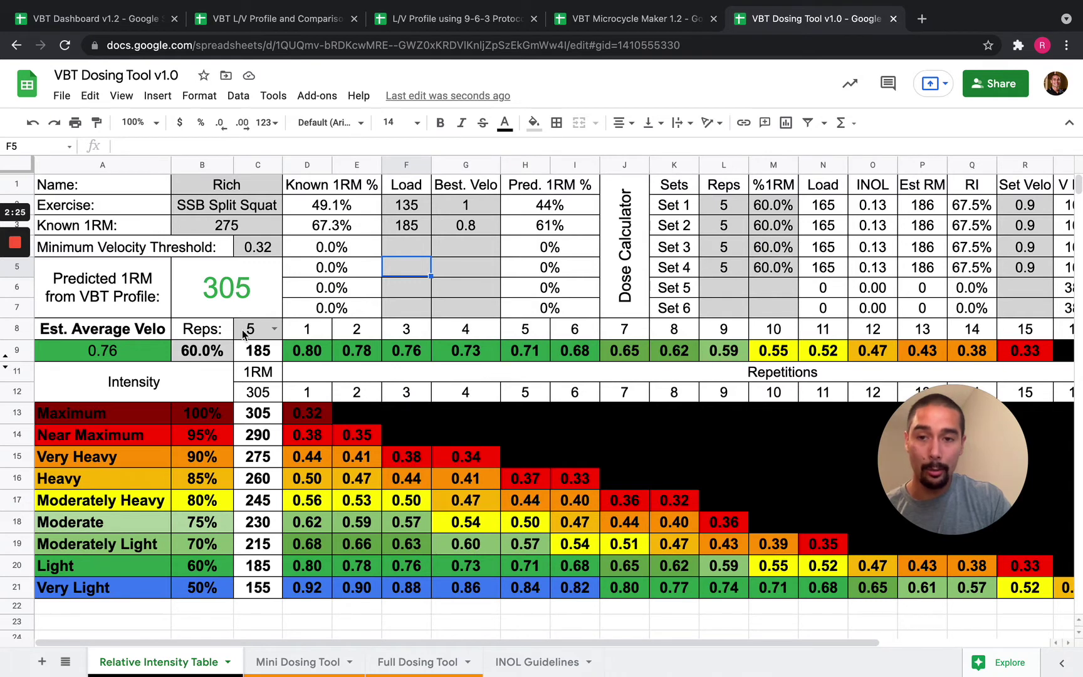
pyautogui.click(54, 122)
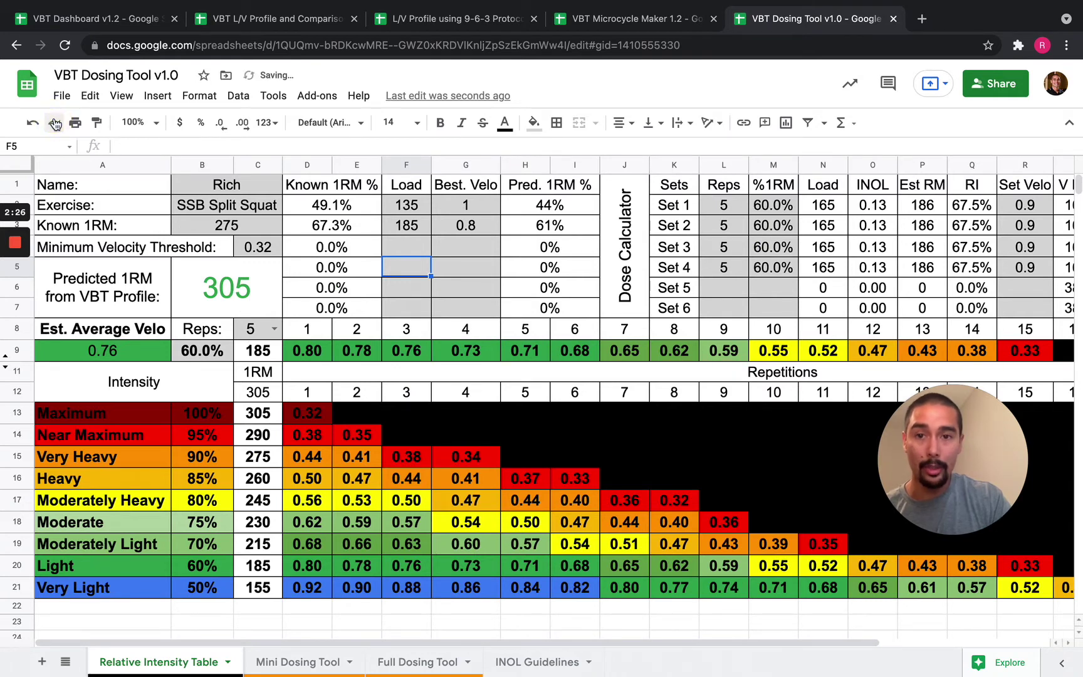
# Undo the clearing of the two heaviest load and best-velocity pairs in F4:G5
pyautogui.click(32, 124)
pyautogui.click(32, 124)
pyautogui.click(32, 123)
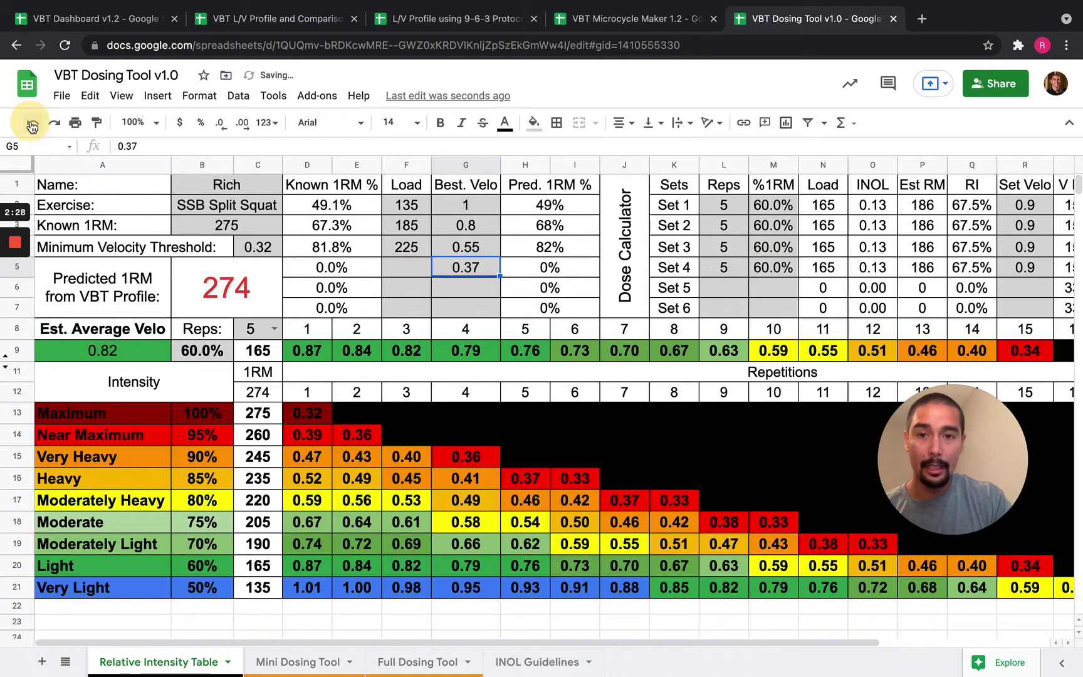
pyautogui.click(32, 123)
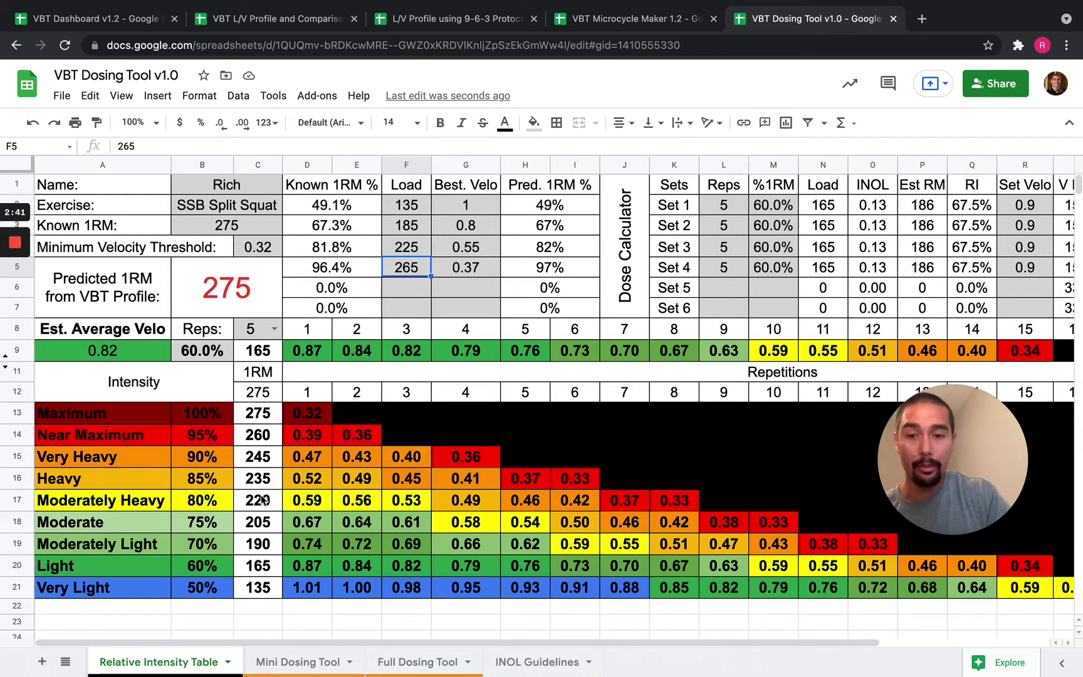
# Examine the Moderately Heavy row of the intensity table, from its percentage and load to the velocities for reps 1 to 6
pyautogui.click(123, 506)
pyautogui.click(203, 503)
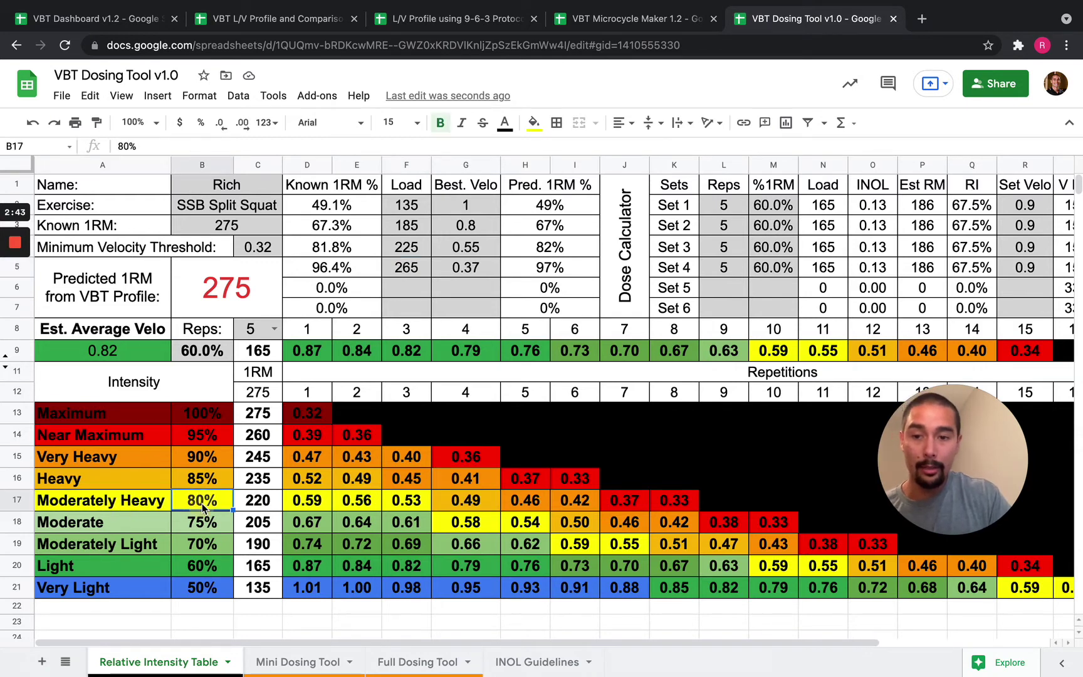
pyautogui.click(265, 507)
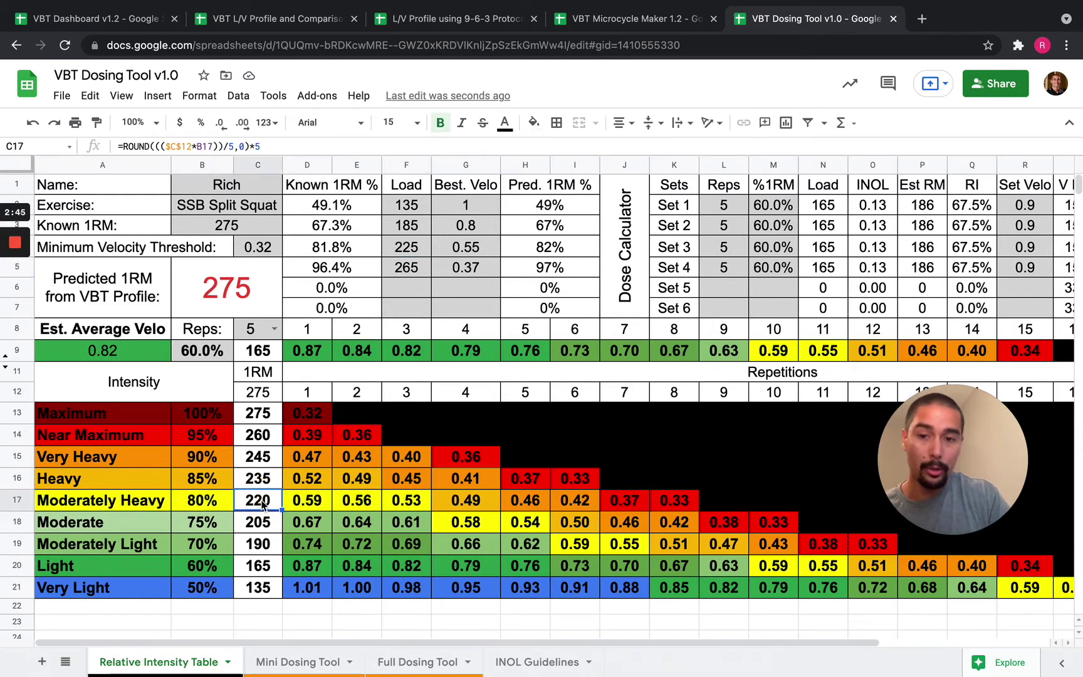
pyautogui.click(320, 505)
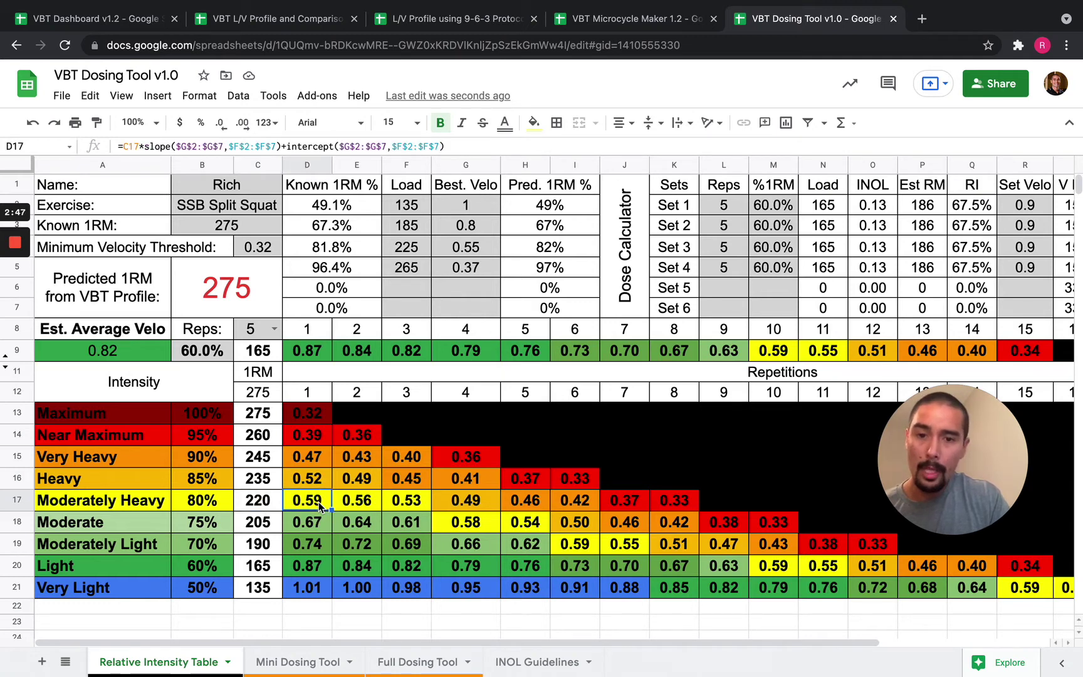
pyautogui.click(582, 499)
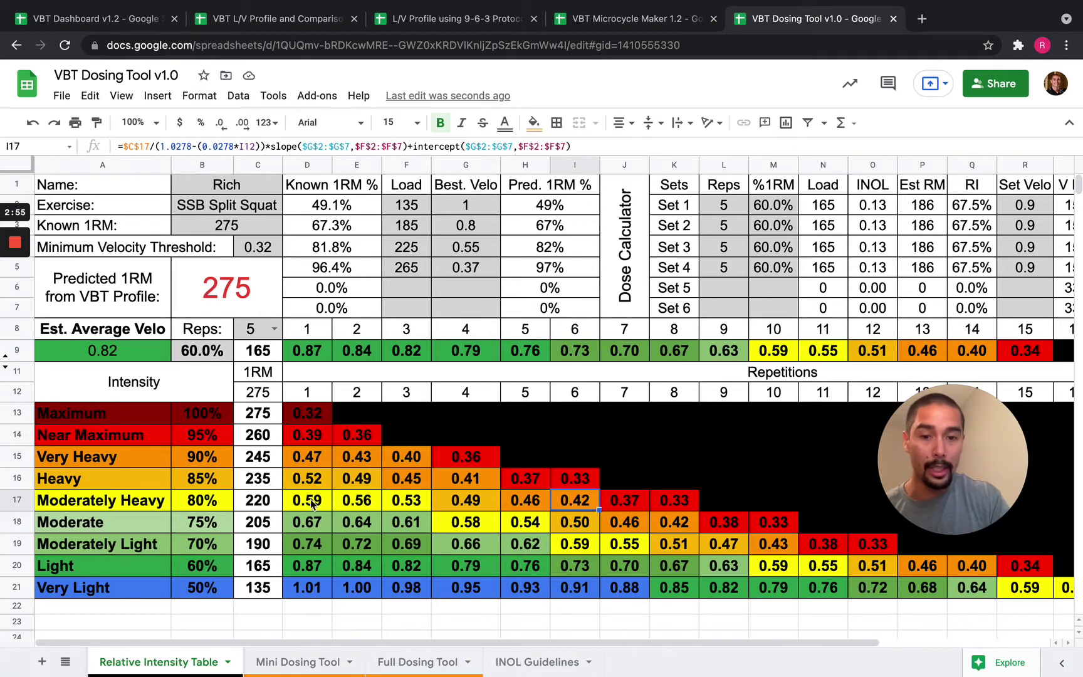
pyautogui.moveTo(312, 503); pyautogui.dragTo(590, 505)
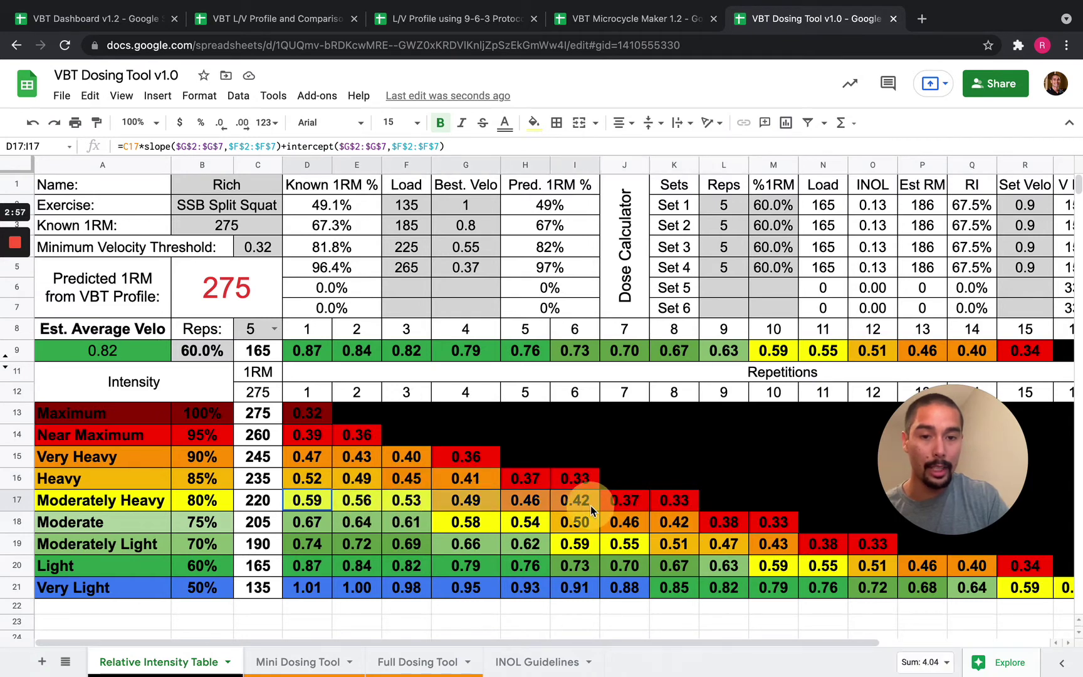
# Set the custom intensity in row 9 to 80% and its reps to 6
pyautogui.click(189, 357)
pyautogui.write('80')
pyautogui.press('Return')
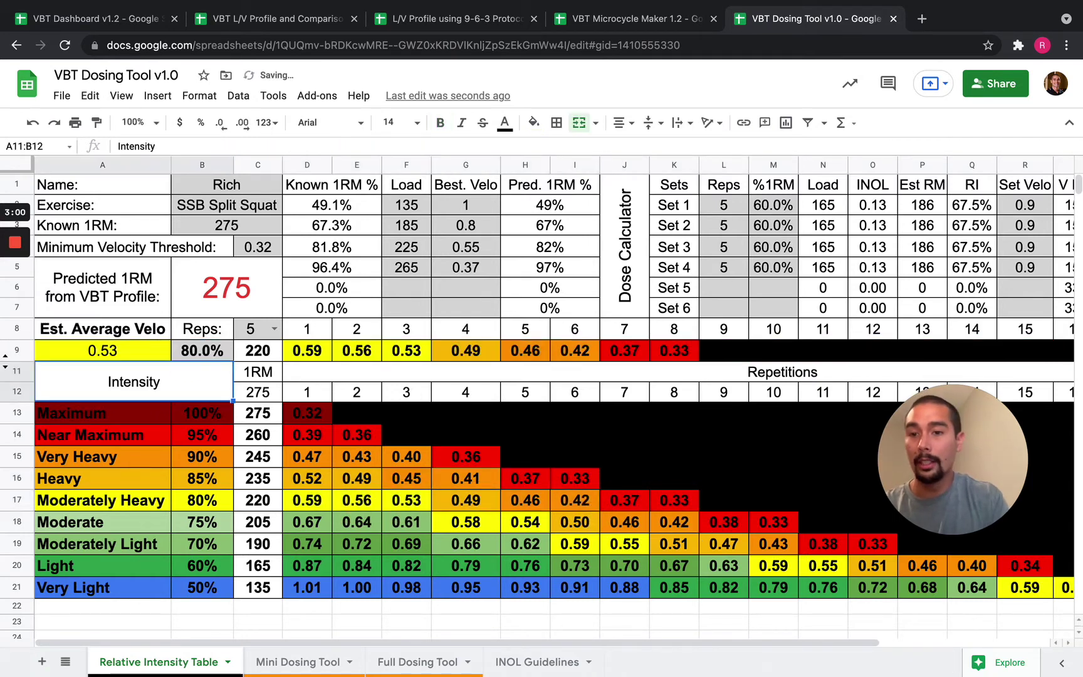
pyautogui.press('Up')
pyautogui.press('Up')
pyautogui.press('Right')
pyautogui.write('6')
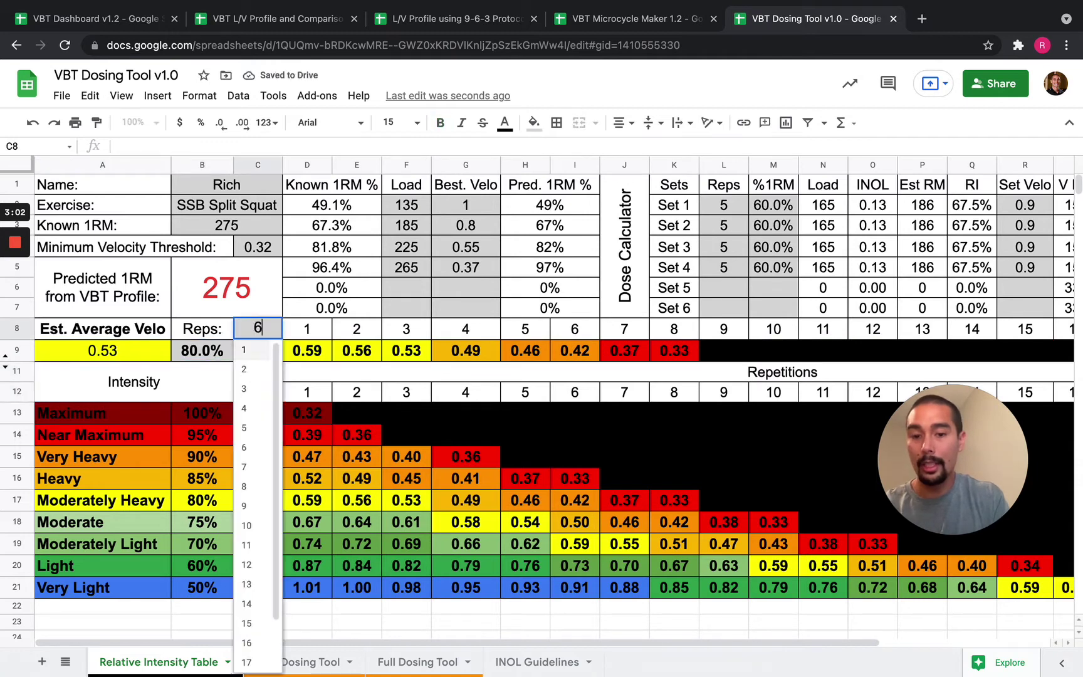
pyautogui.press('Return')
# Examine row 9's estimated average velocity and rep-by-rep velocities, and compare them with the Very Heavy and Moderately Heavy rows
pyautogui.click(119, 353)
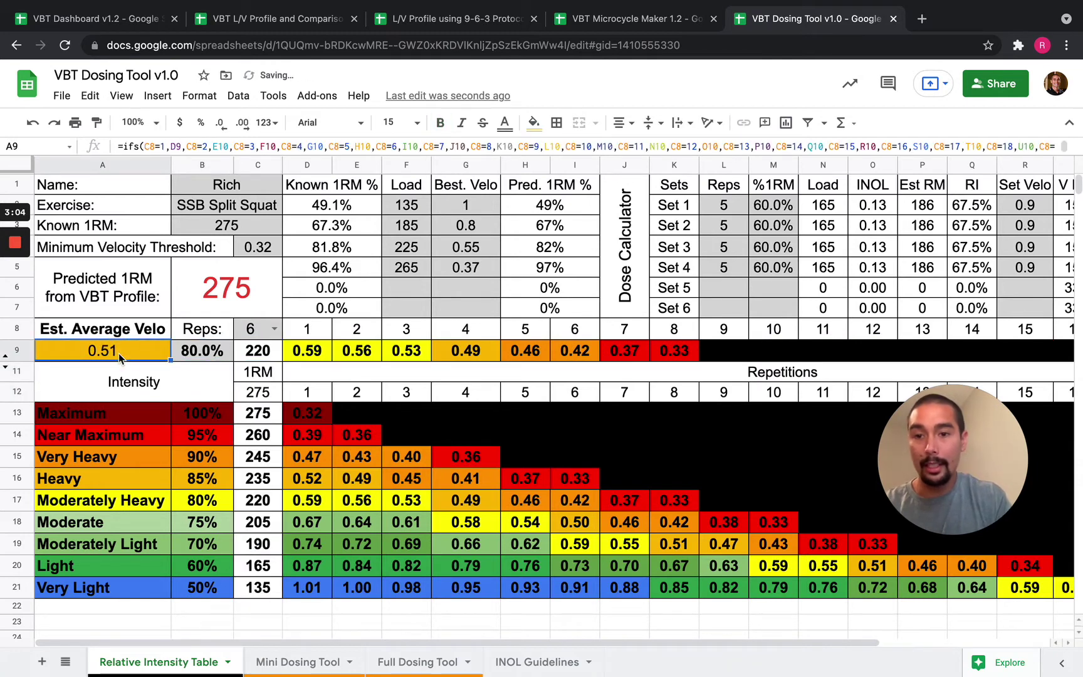
pyautogui.moveTo(307, 354); pyautogui.dragTo(666, 358)
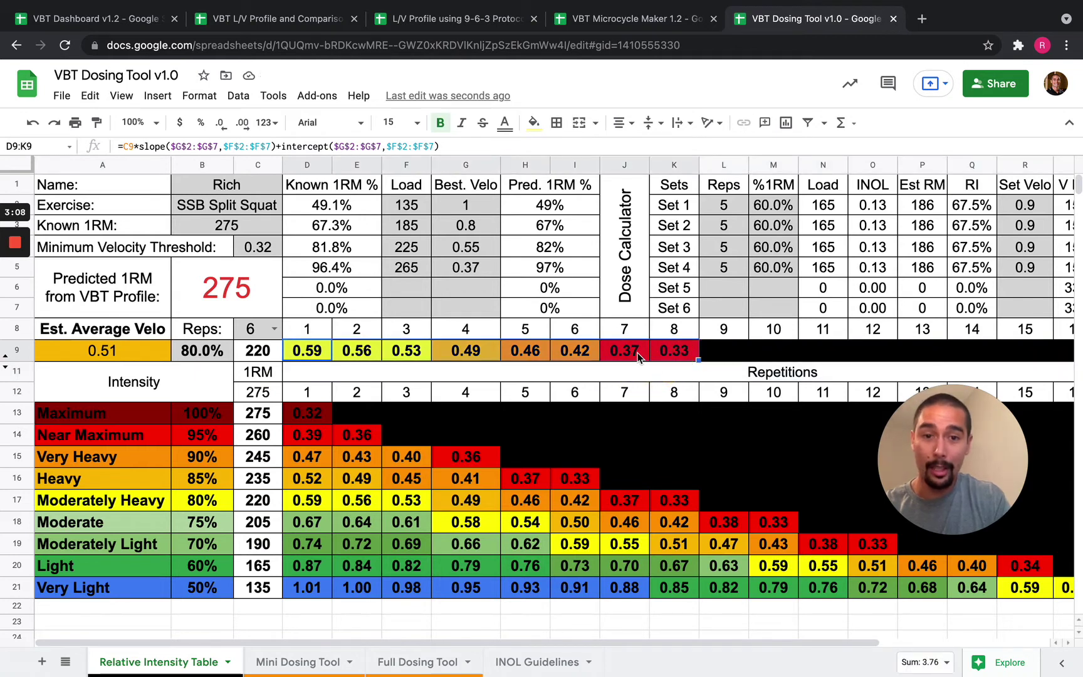
pyautogui.click(638, 356)
pyautogui.click(677, 351)
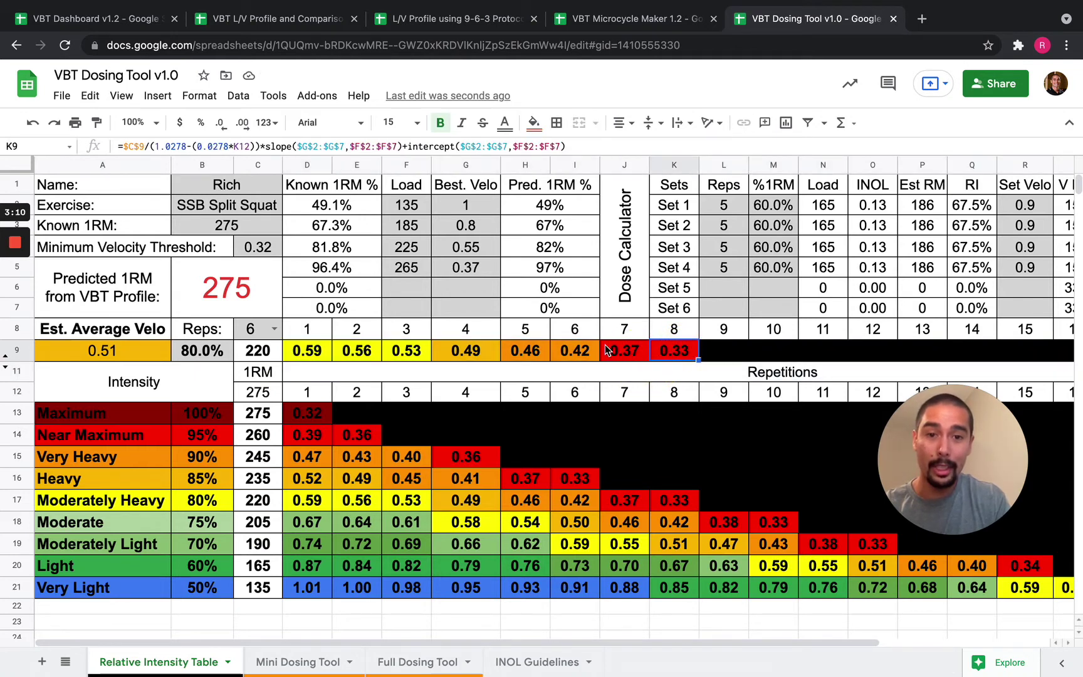
pyautogui.click(580, 348)
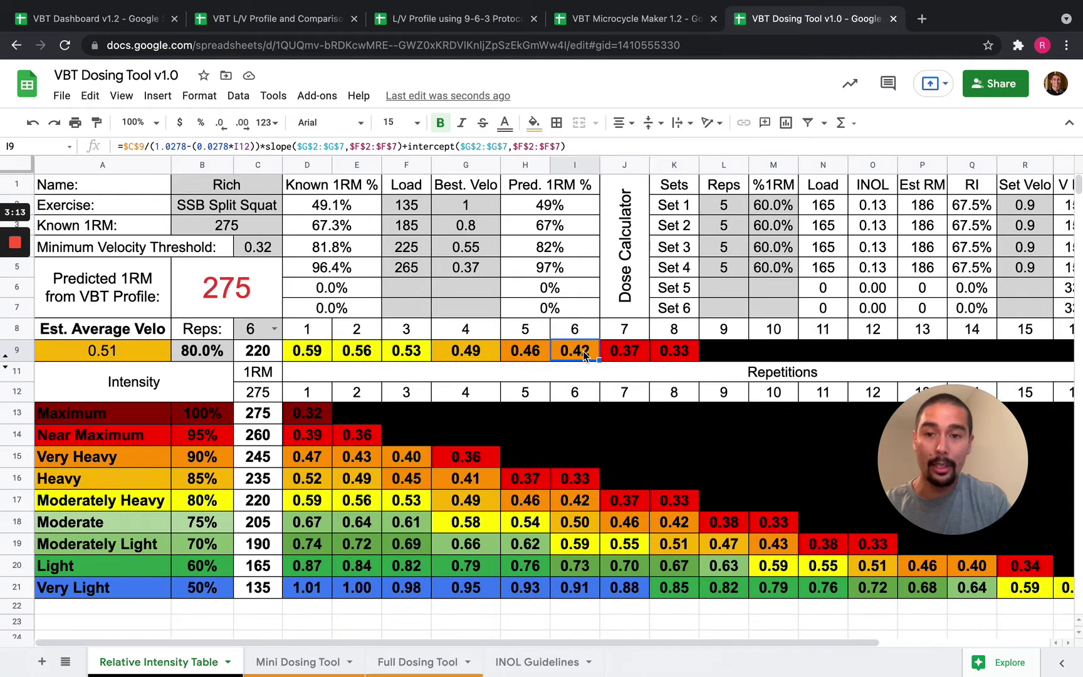
pyautogui.click(164, 456)
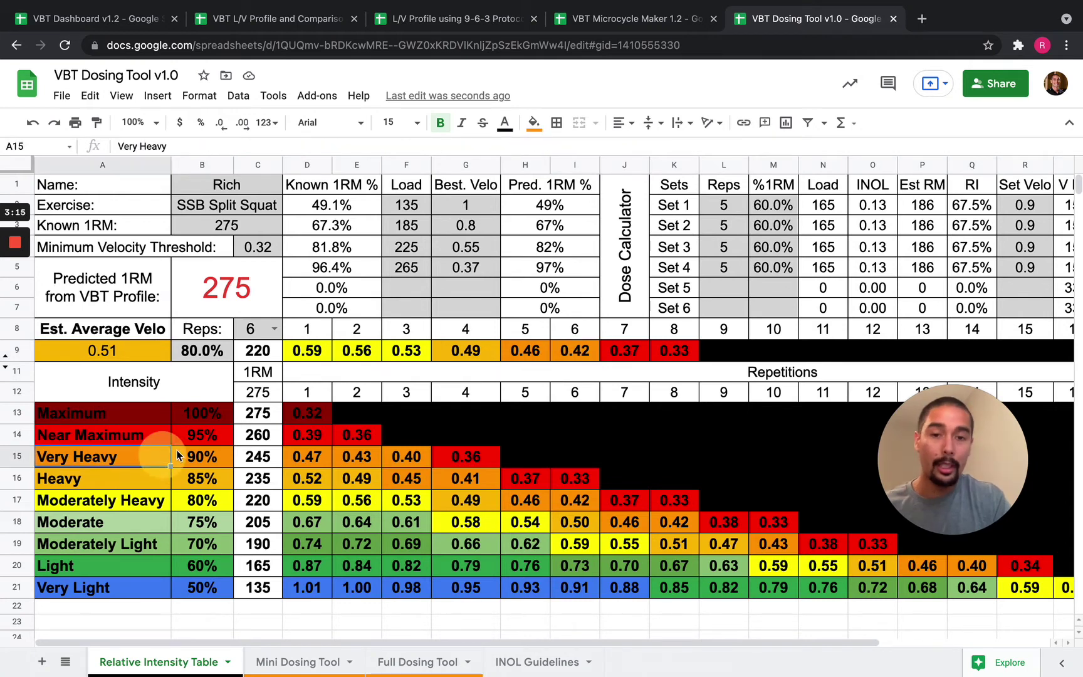
pyautogui.click(581, 355)
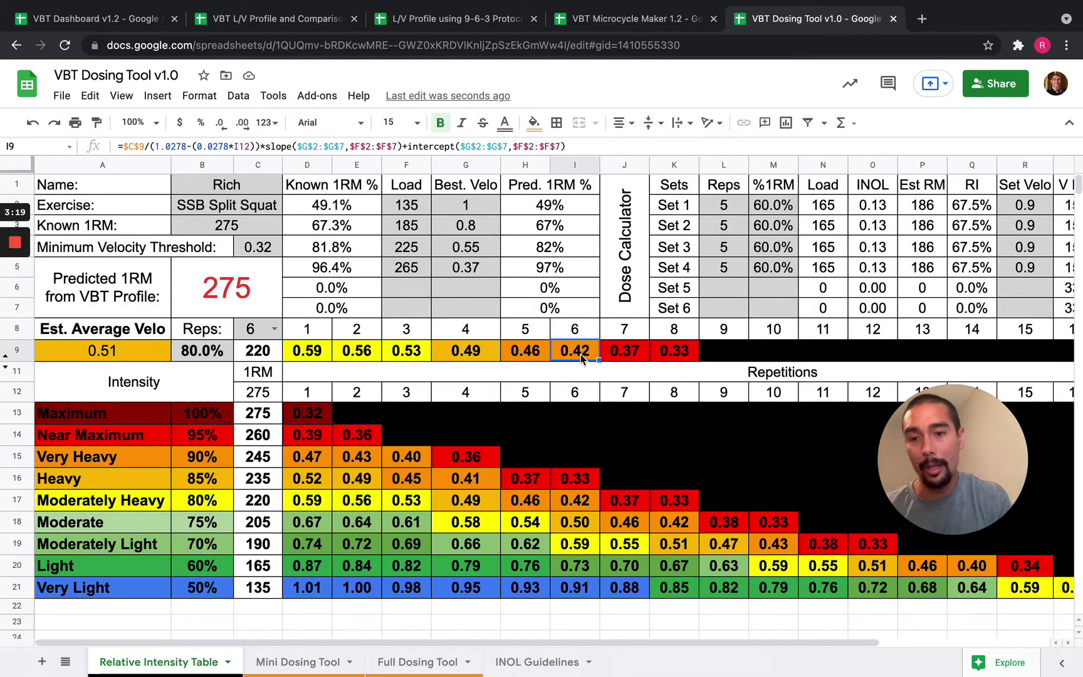
pyautogui.click(192, 463)
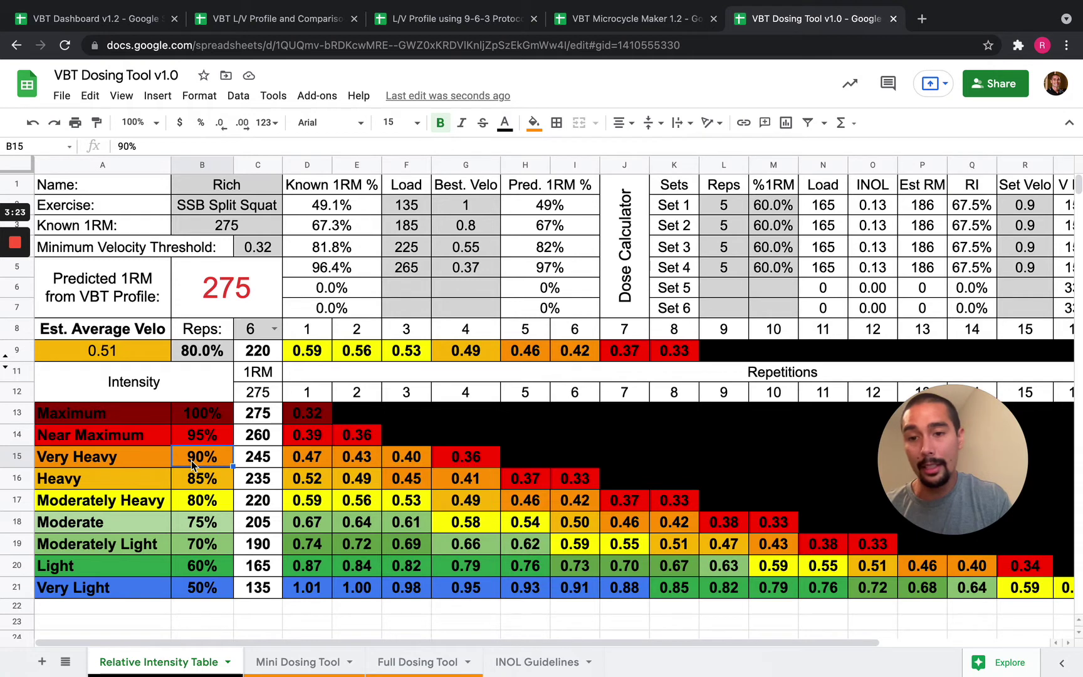
pyautogui.click(326, 460)
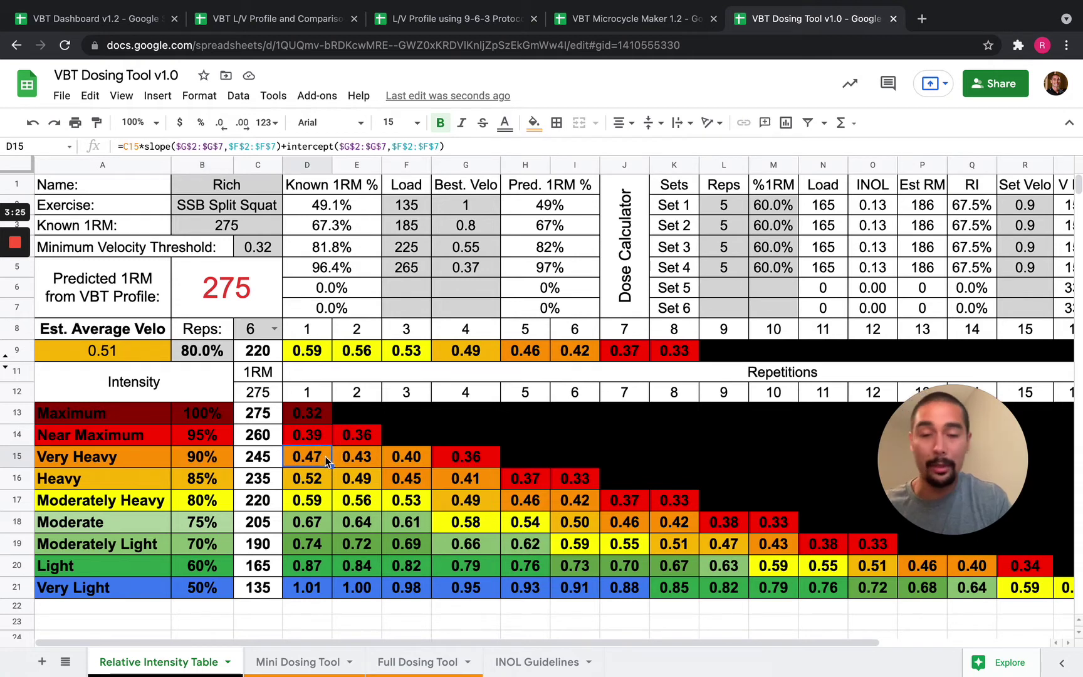
pyautogui.click(230, 508)
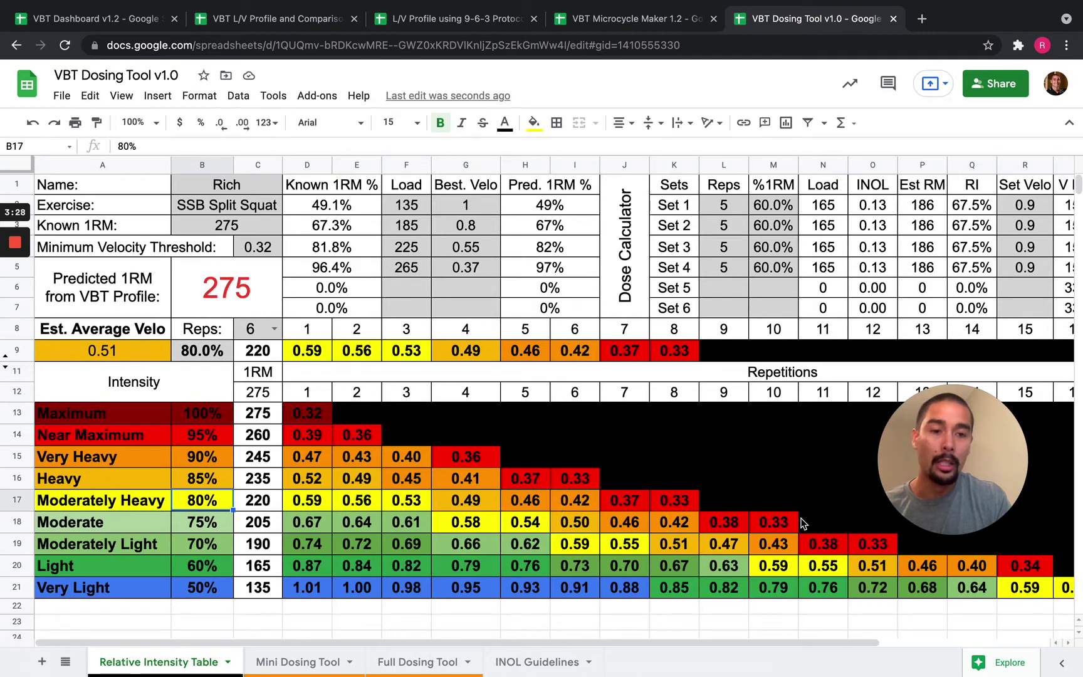
pyautogui.hscroll(4, 803, 522)
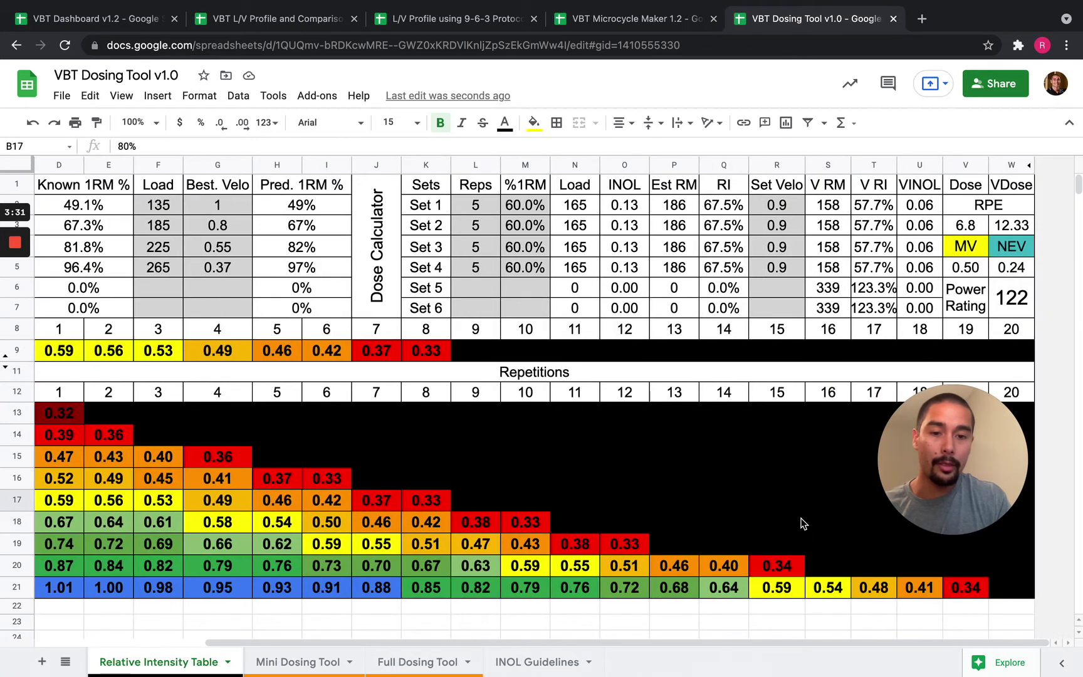
pyautogui.hscroll(-5, 802, 523)
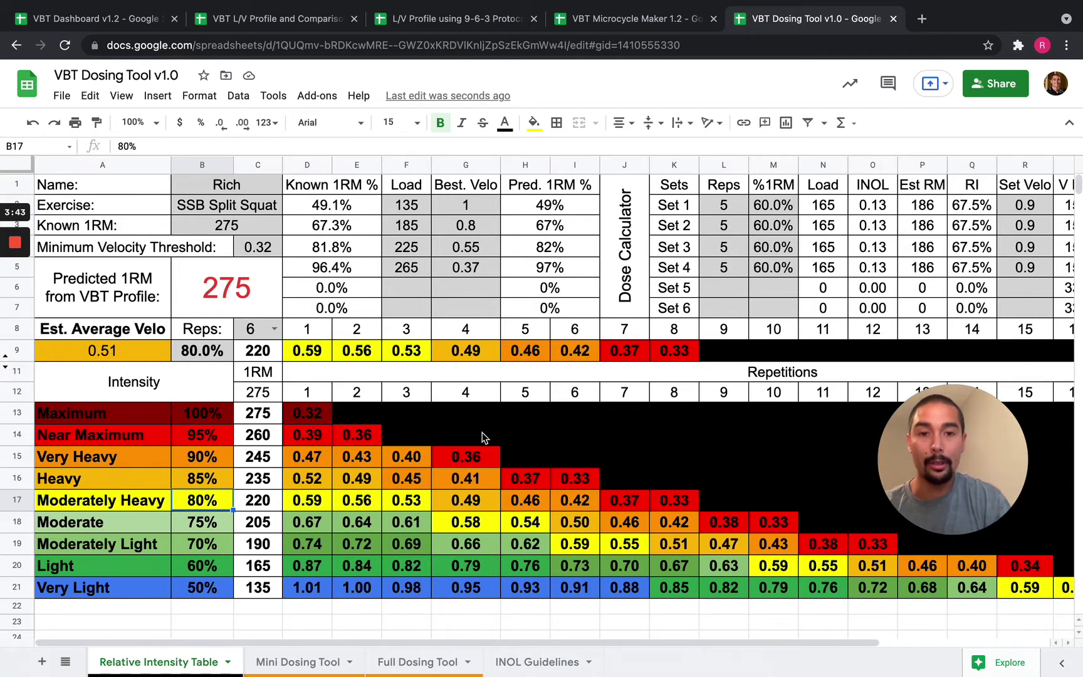
# Set the reps for the estimated average velocity to 10 and check the 8-rep velocity in row 9
pyautogui.click(258, 331)
pyautogui.write('10')
pyautogui.press('Return')
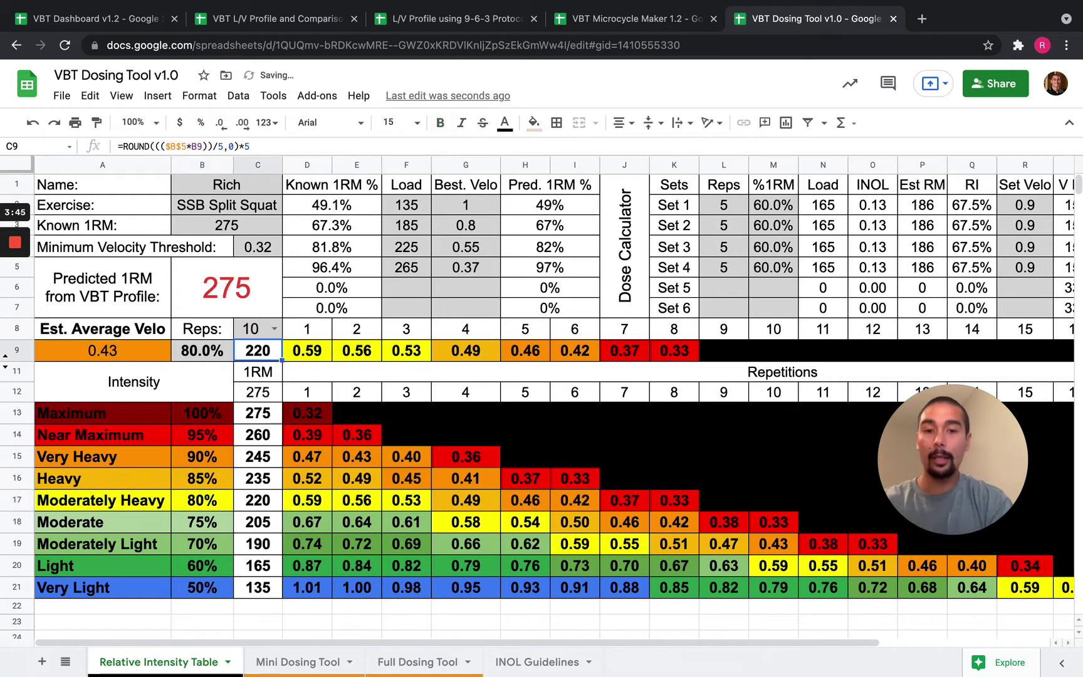
pyautogui.click(685, 353)
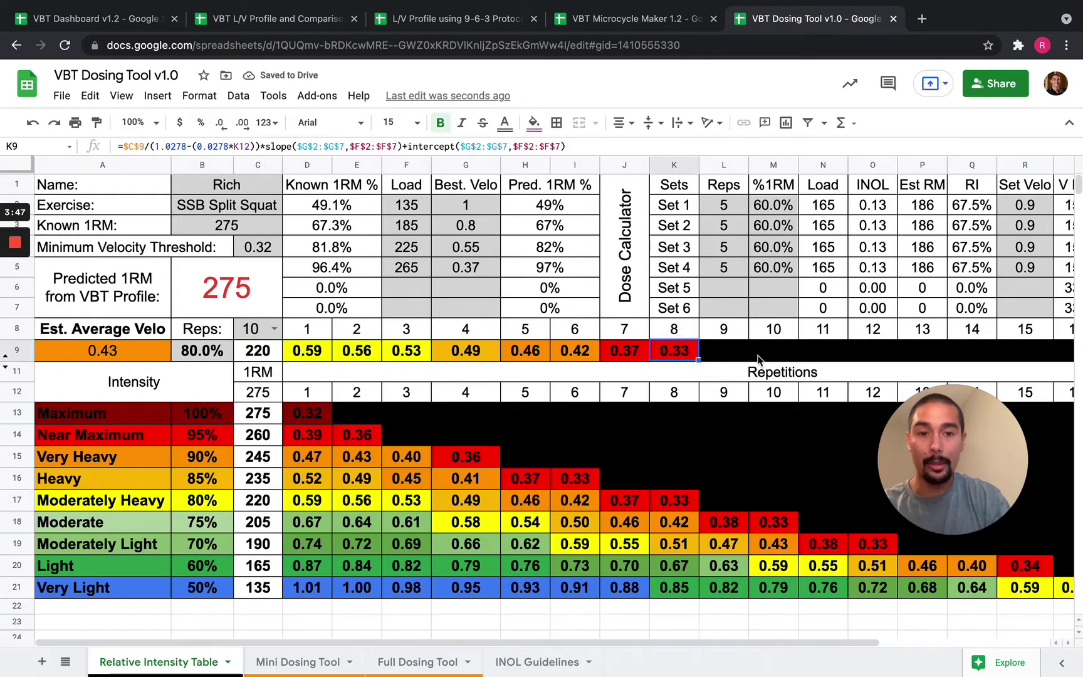
# Set the reps to 5 and check the row 9 intensity and estimated average velocity
pyautogui.click(251, 332)
pyautogui.write('5')
pyautogui.press('Return')
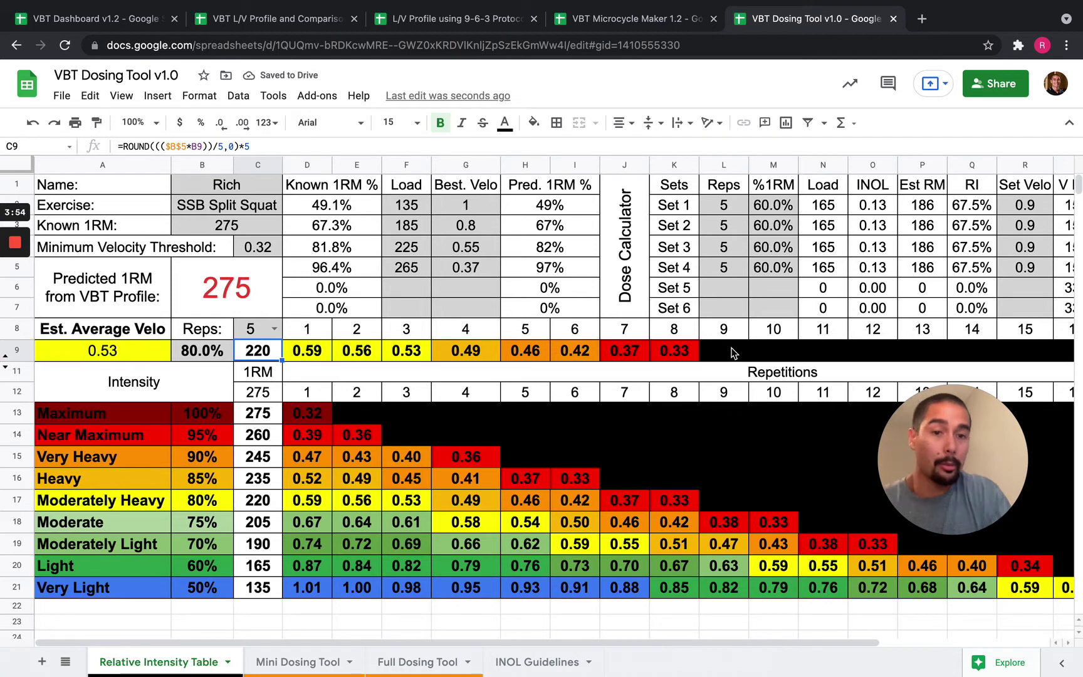
pyautogui.click(207, 356)
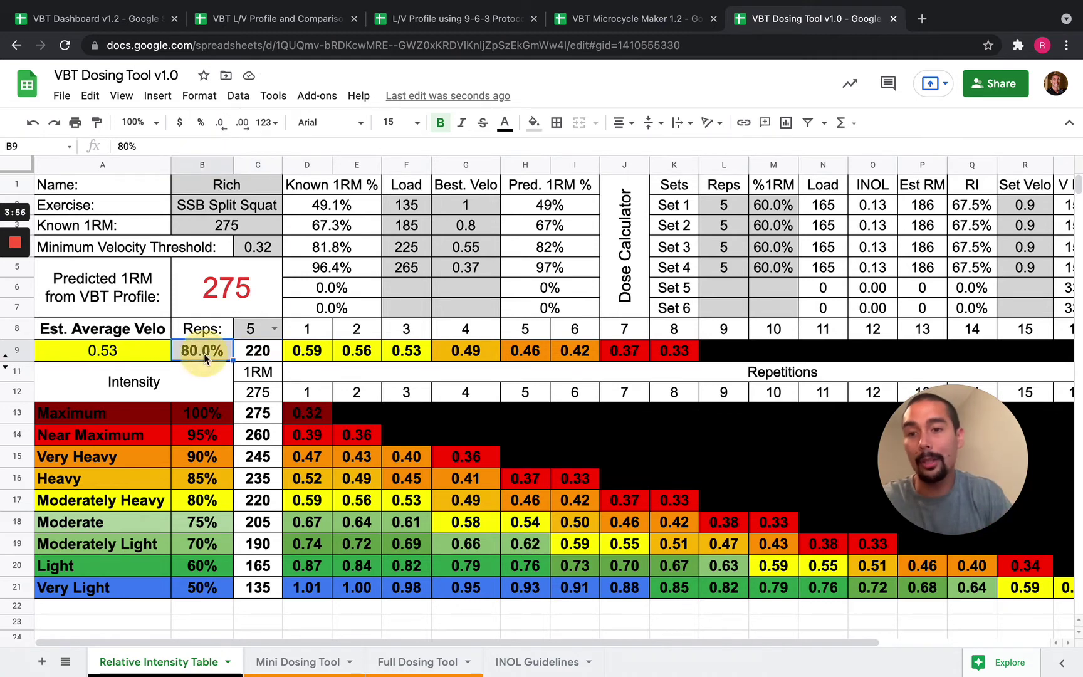
pyautogui.click(148, 355)
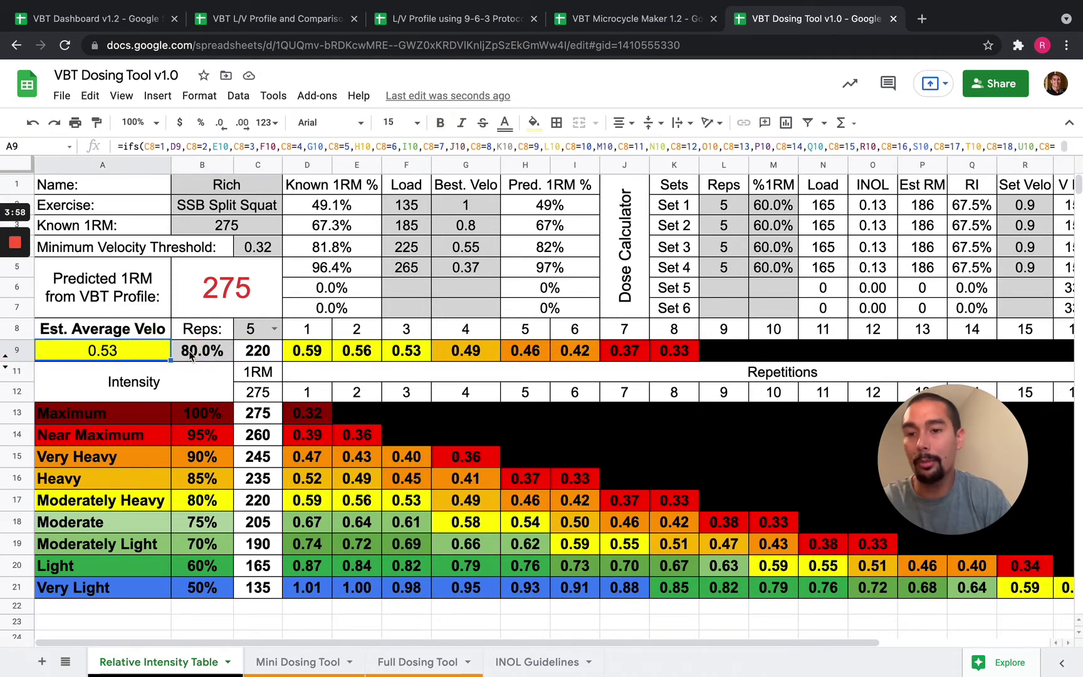
# Change the reps to 3 and then to 6, comparing the estimated average velocity
pyautogui.click(257, 332)
pyautogui.write('3')
pyautogui.press('Return')
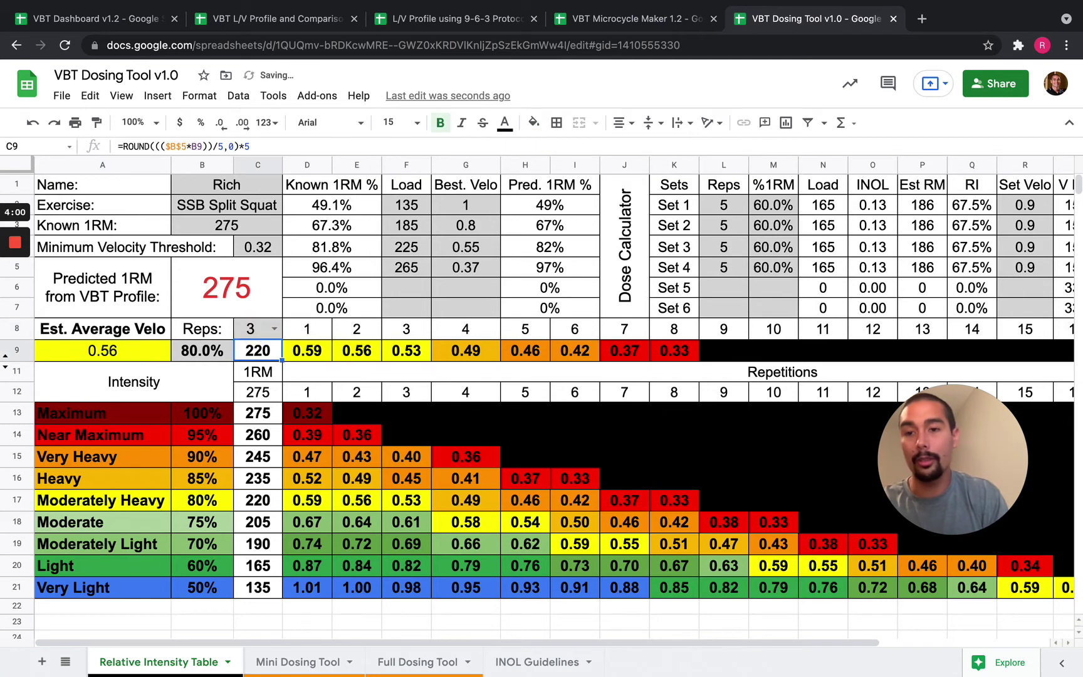
pyautogui.write('6')
pyautogui.press('Return')
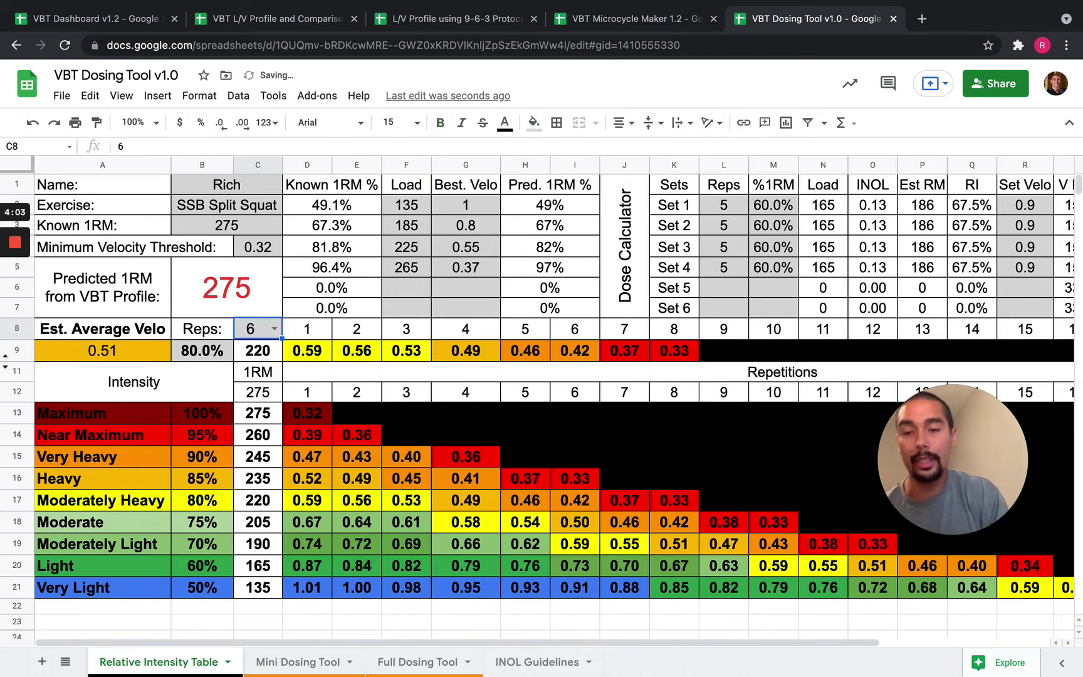
pyautogui.click(142, 355)
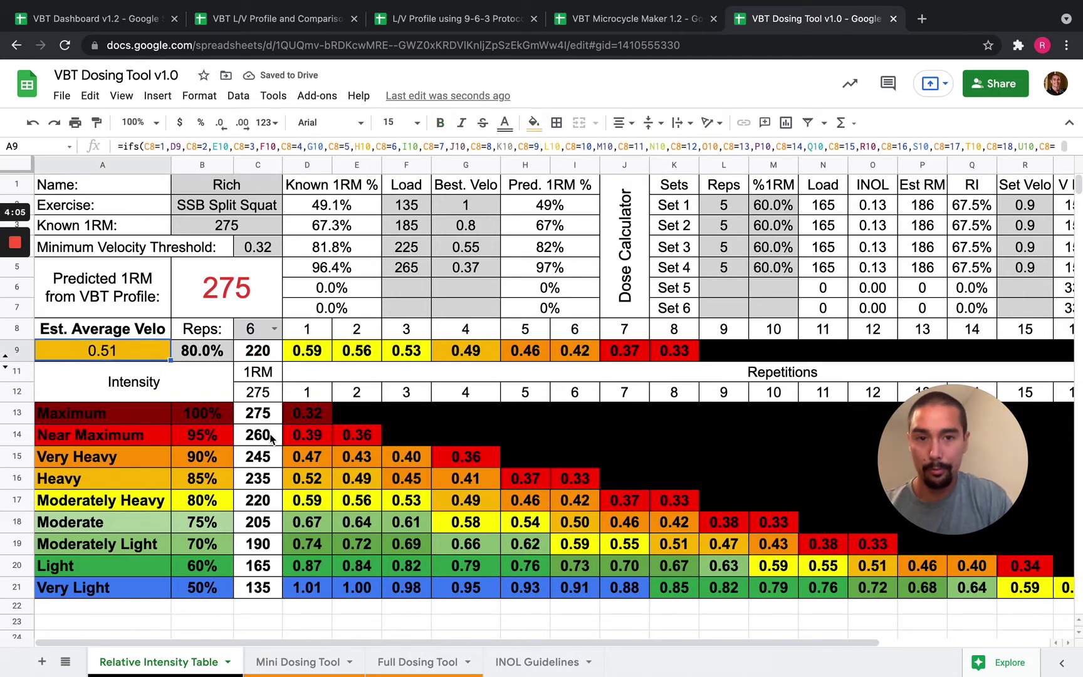
# Clear the reps, %1RM and set velocity entries for Sets 1 to 4 in the dose calculator, and undo both deletions
pyautogui.hscroll(5, 271, 439)
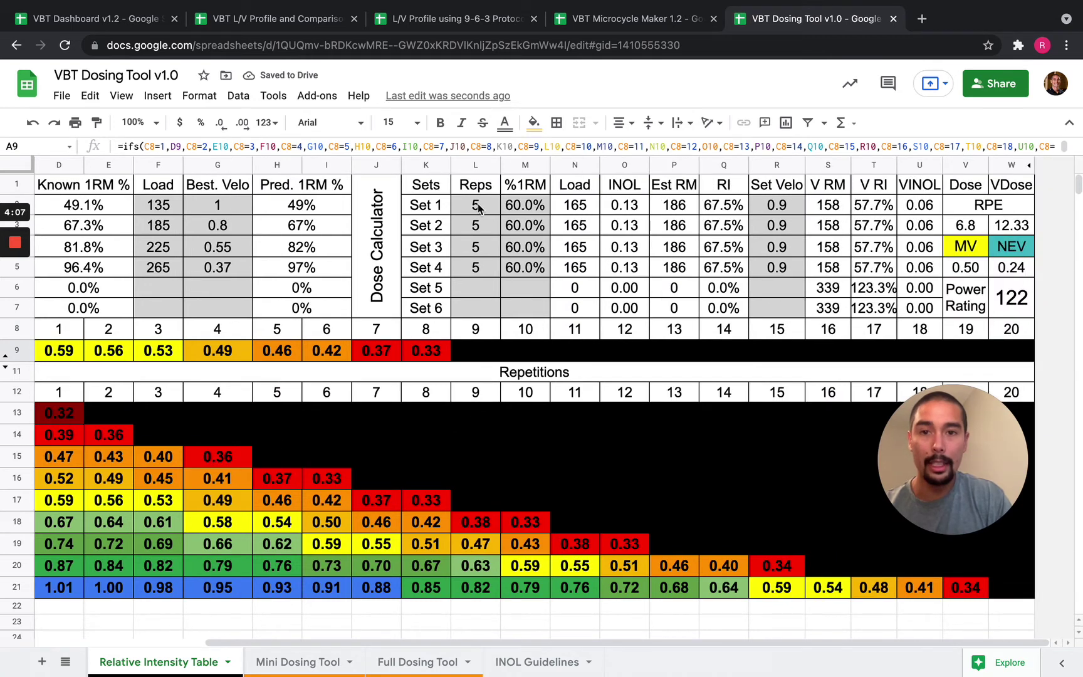
pyautogui.moveTo(478, 208); pyautogui.dragTo(525, 267)
pyautogui.press('Delete')
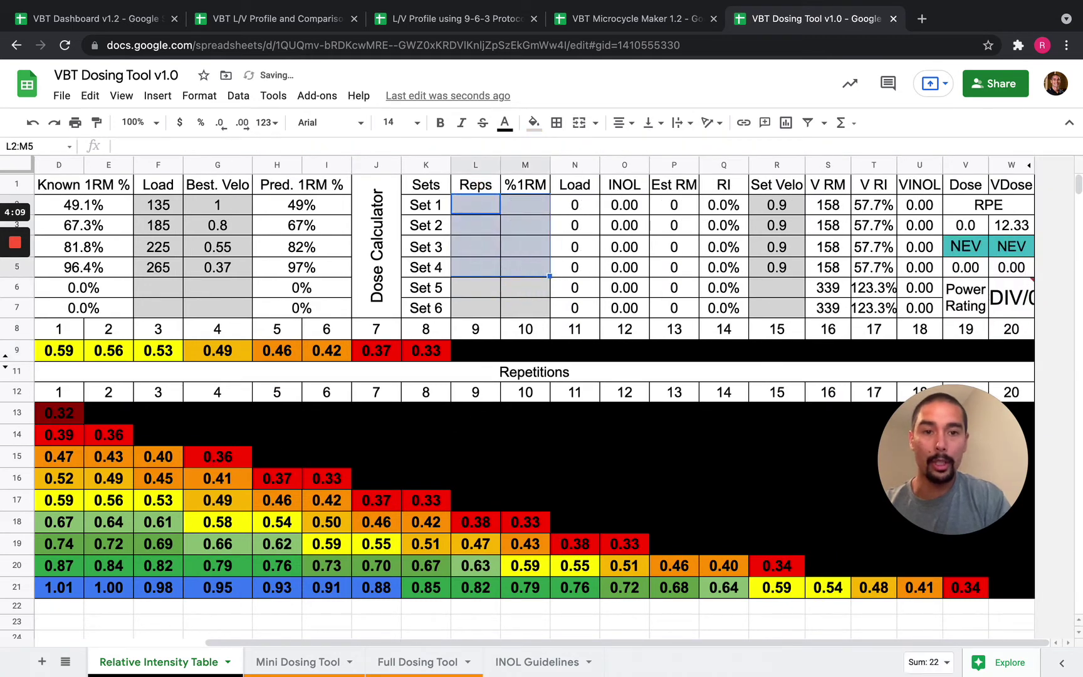
pyautogui.moveTo(781, 205); pyautogui.dragTo(769, 276)
pyautogui.press('Delete')
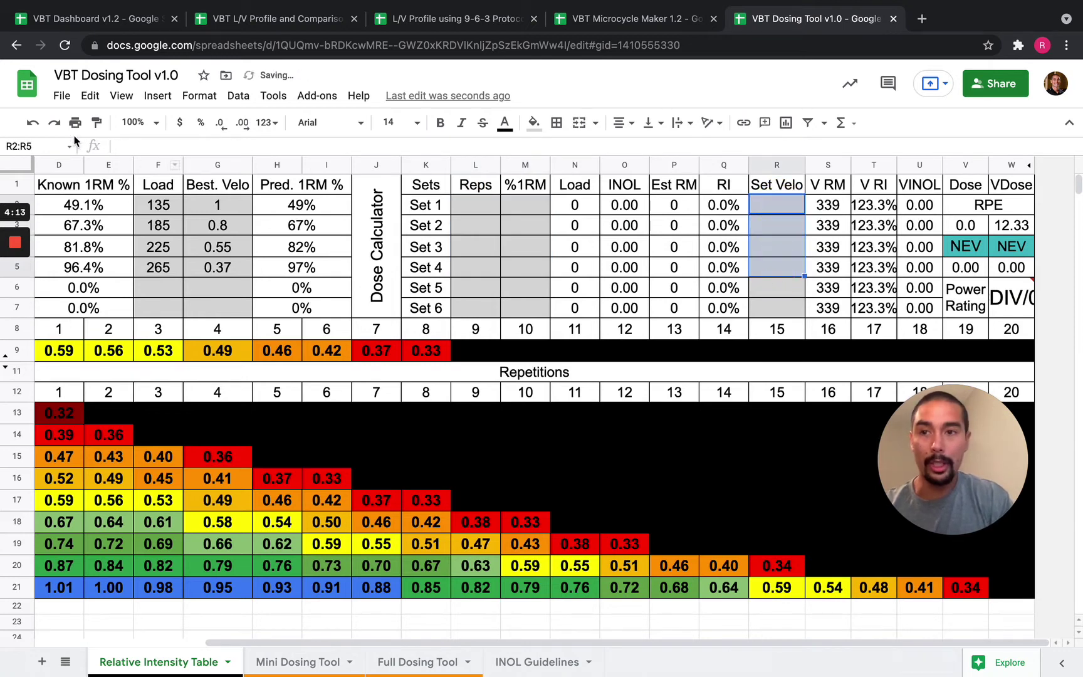
pyautogui.click(33, 122)
pyautogui.click(32, 122)
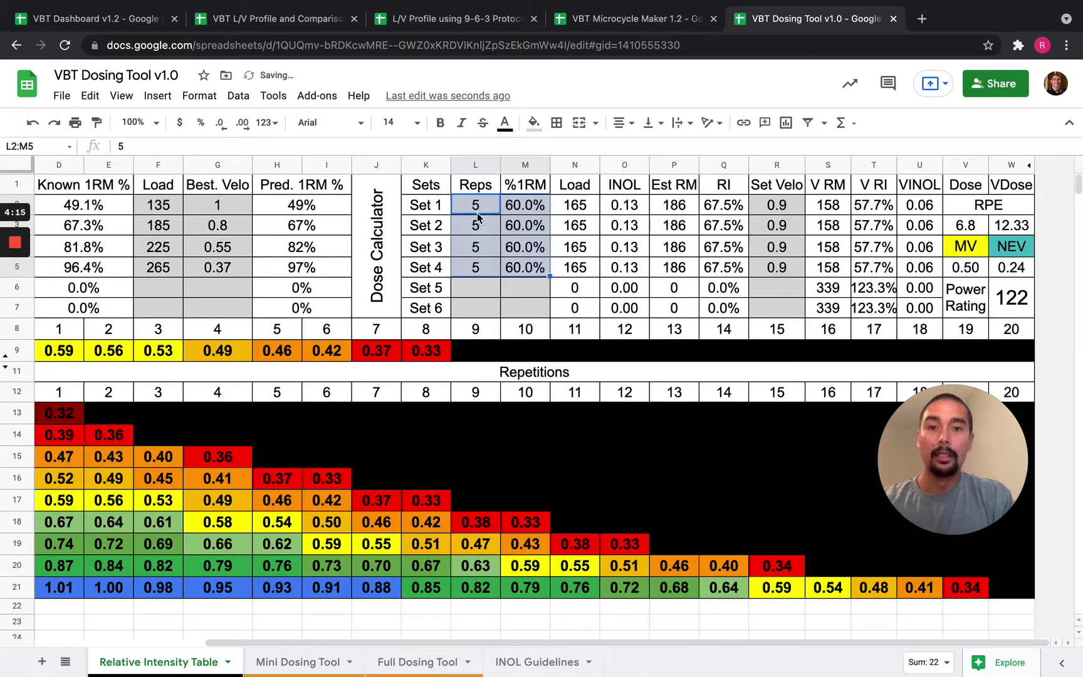
# Set the %1RM to 70% for Sets 1 to 5 in the dose calculator and enter 5 reps for Set 5
pyautogui.click(524, 207)
pyautogui.write('70 70 70 70 70')
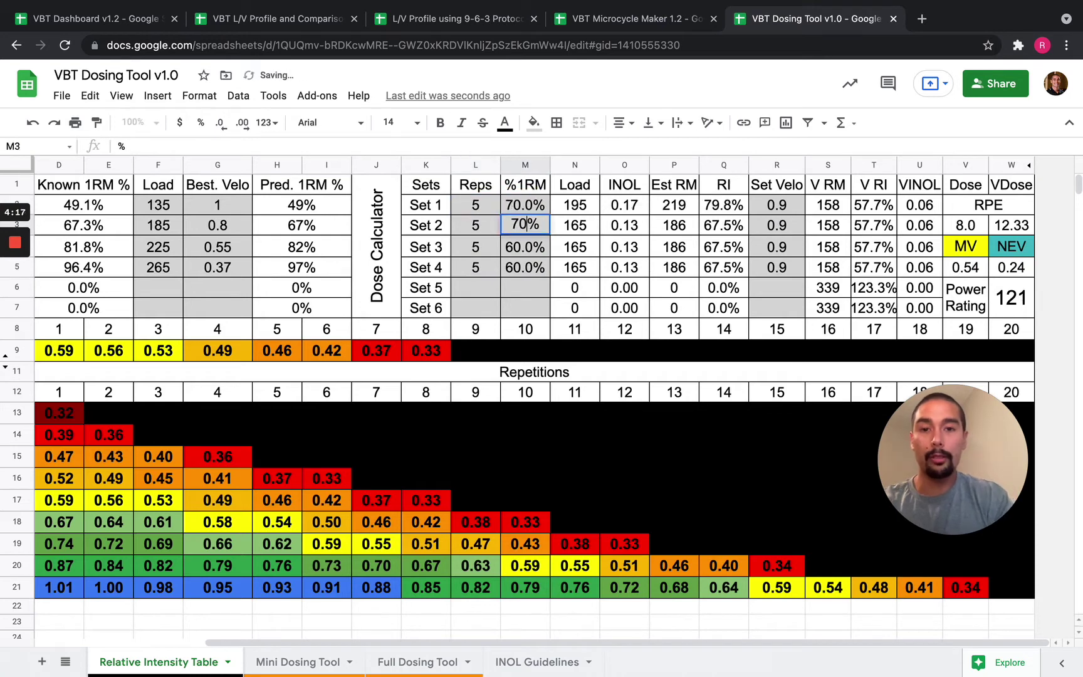
pyautogui.click(483, 287)
pyautogui.write('5')
pyautogui.press('Return')
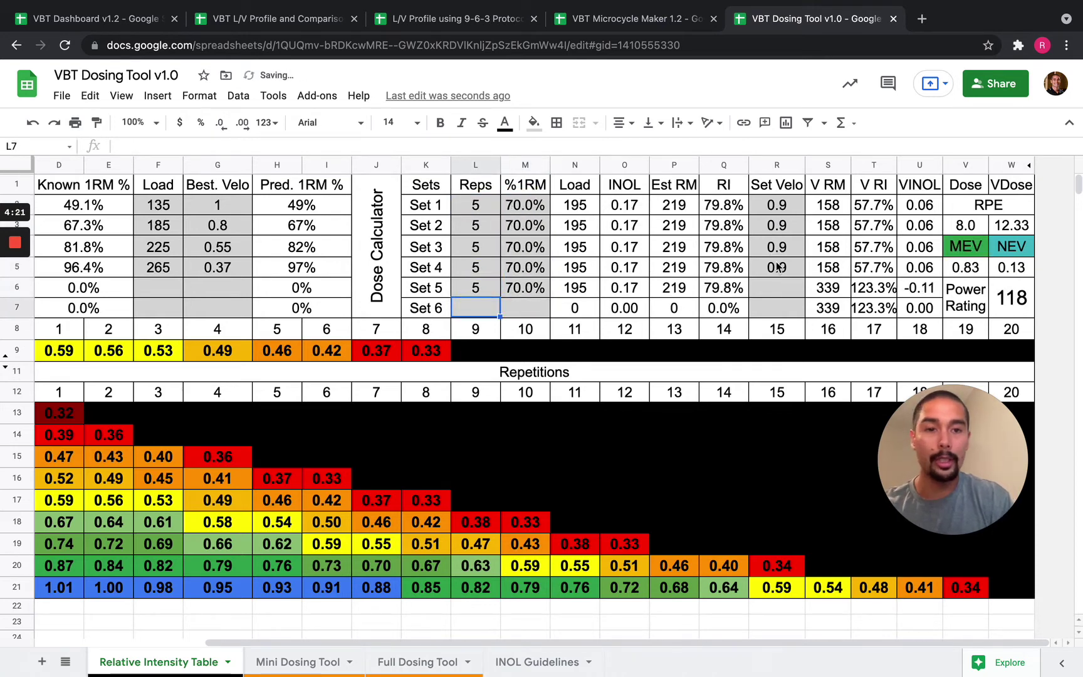
# Set the reps to 5 and the row 9 intensity to 70%, and check the estimated average velocity
pyautogui.click(788, 288)
pyautogui.hscroll(-5, 599, 336)
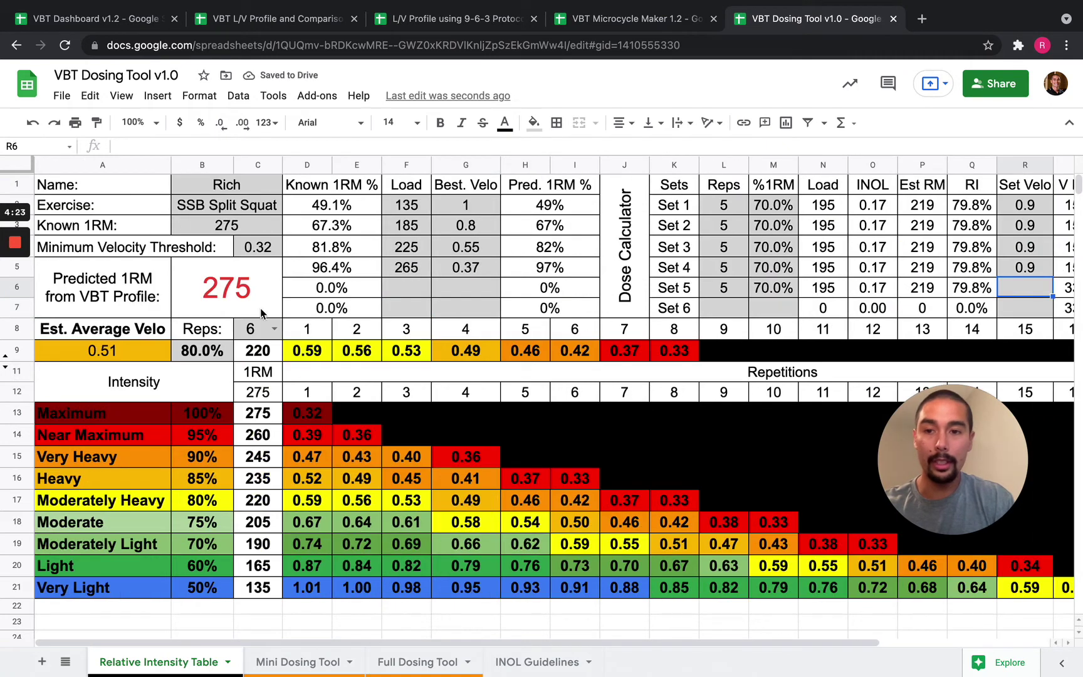
pyautogui.click(248, 334)
pyautogui.write('5')
pyautogui.press('Return')
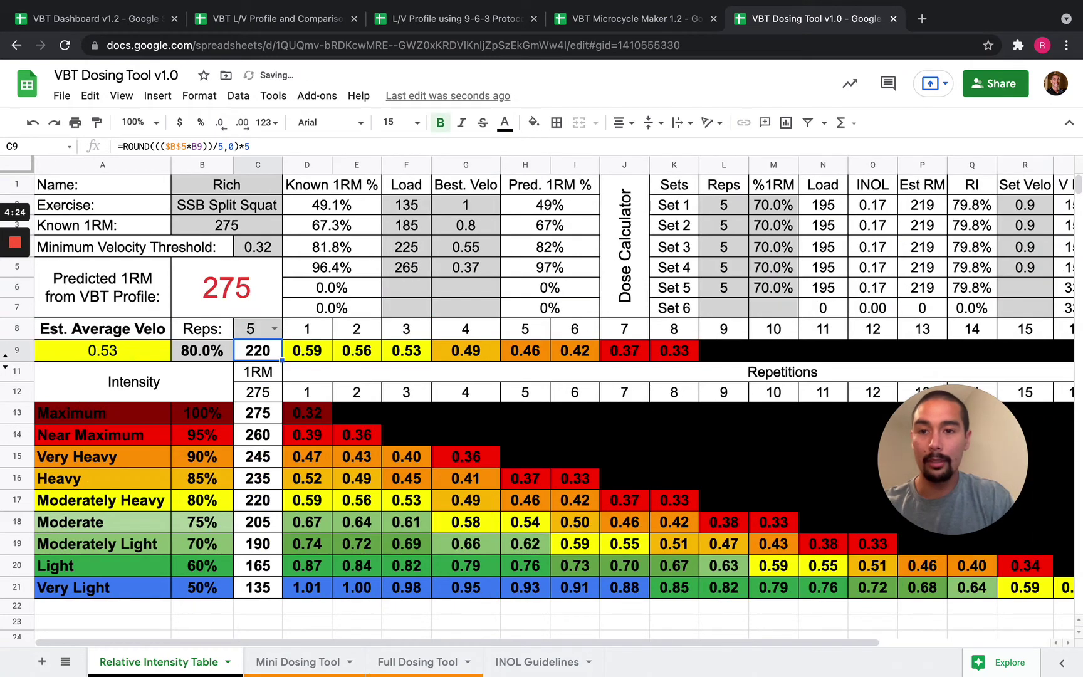
pyautogui.click(198, 353)
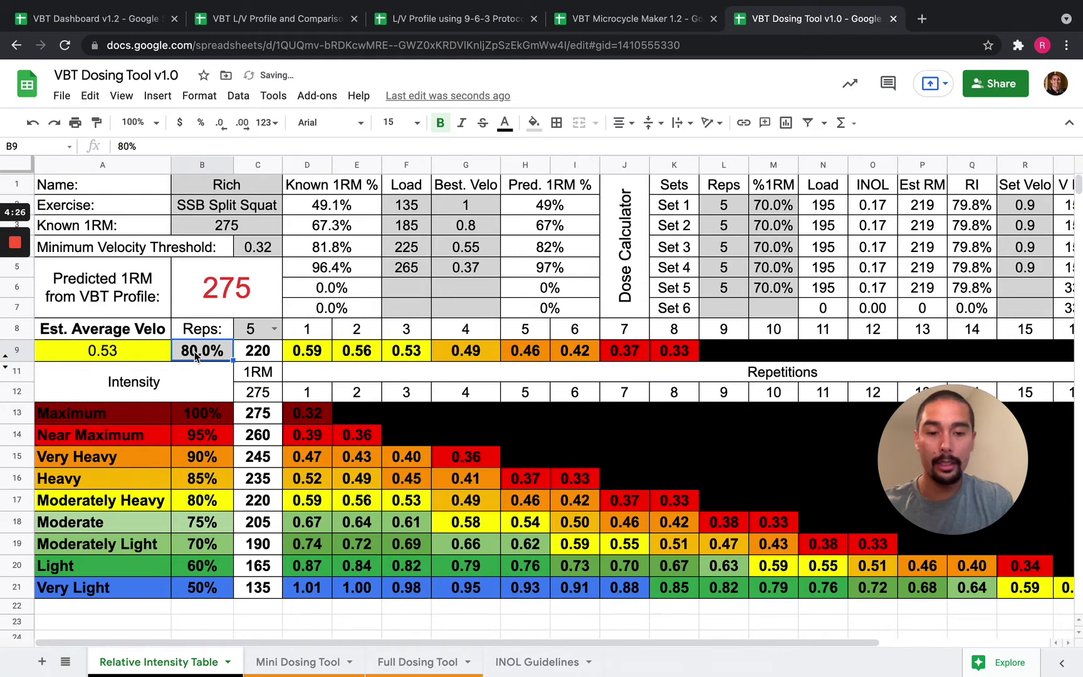
pyautogui.write('70%')
pyautogui.press('Return')
pyautogui.click(118, 352)
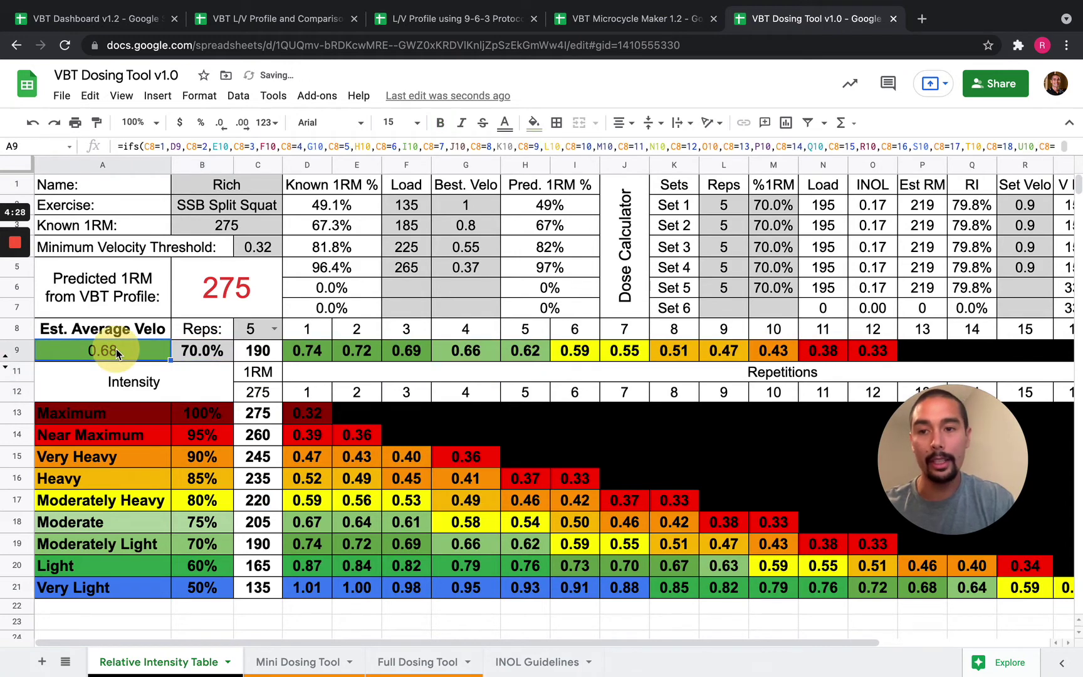
# Enter a set velocity of 0.68 for Sets 1 to 5 in the dose calculator
pyautogui.hscroll(3, 351, 353)
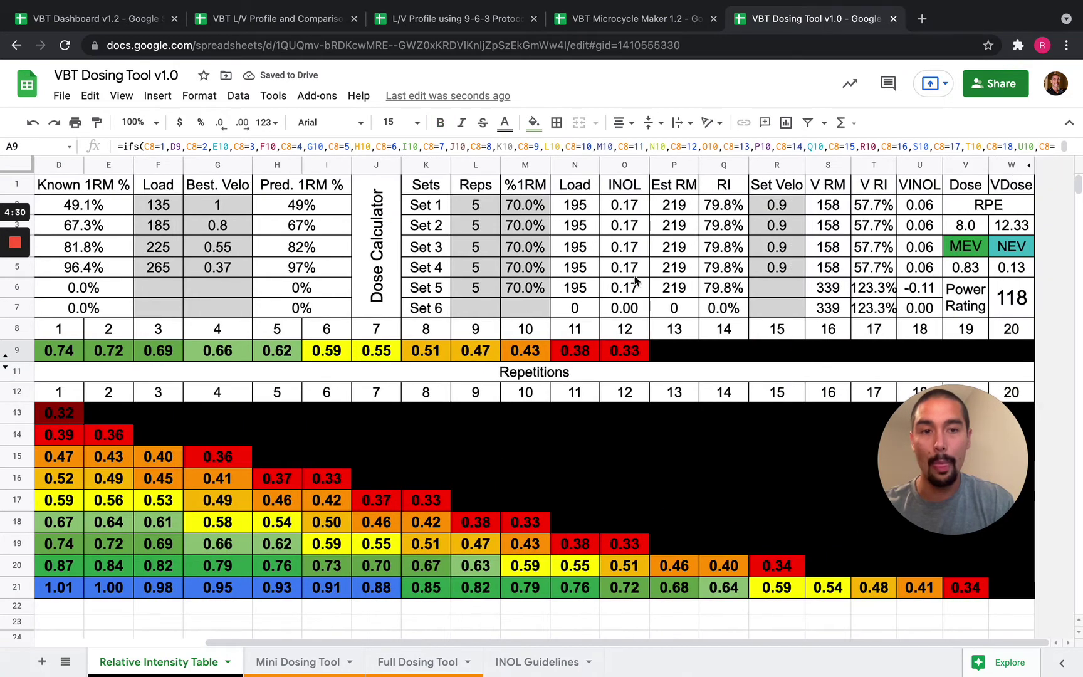
pyautogui.click(792, 211)
pyautogui.write('.68')
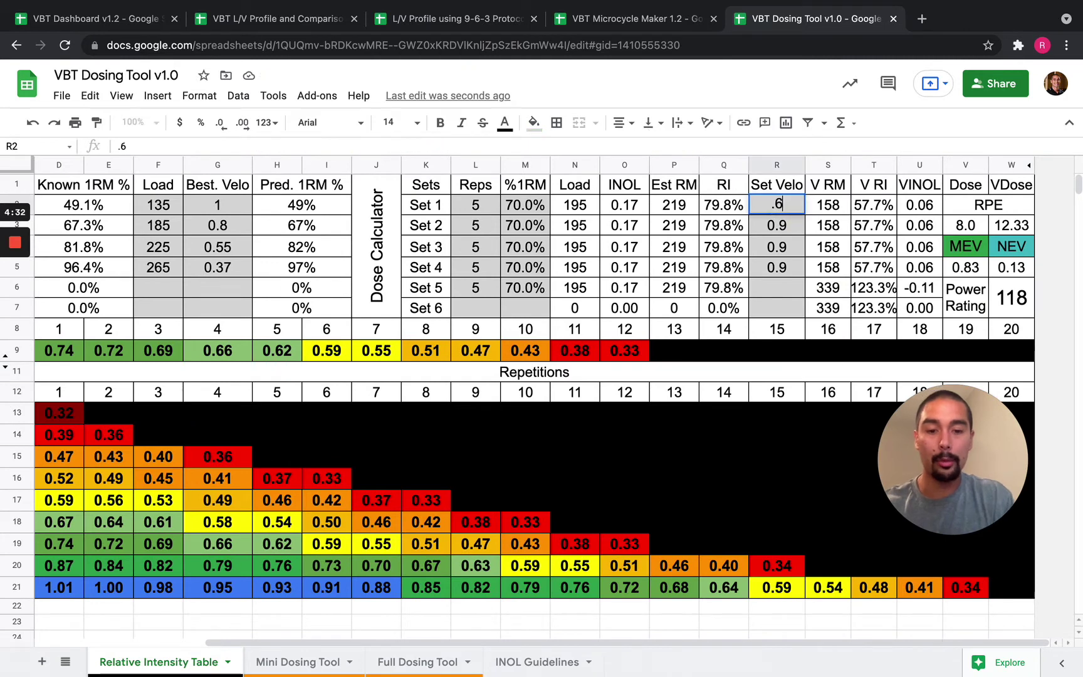
pyautogui.press('Return')
pyautogui.write('.68')
pyautogui.press('Return')
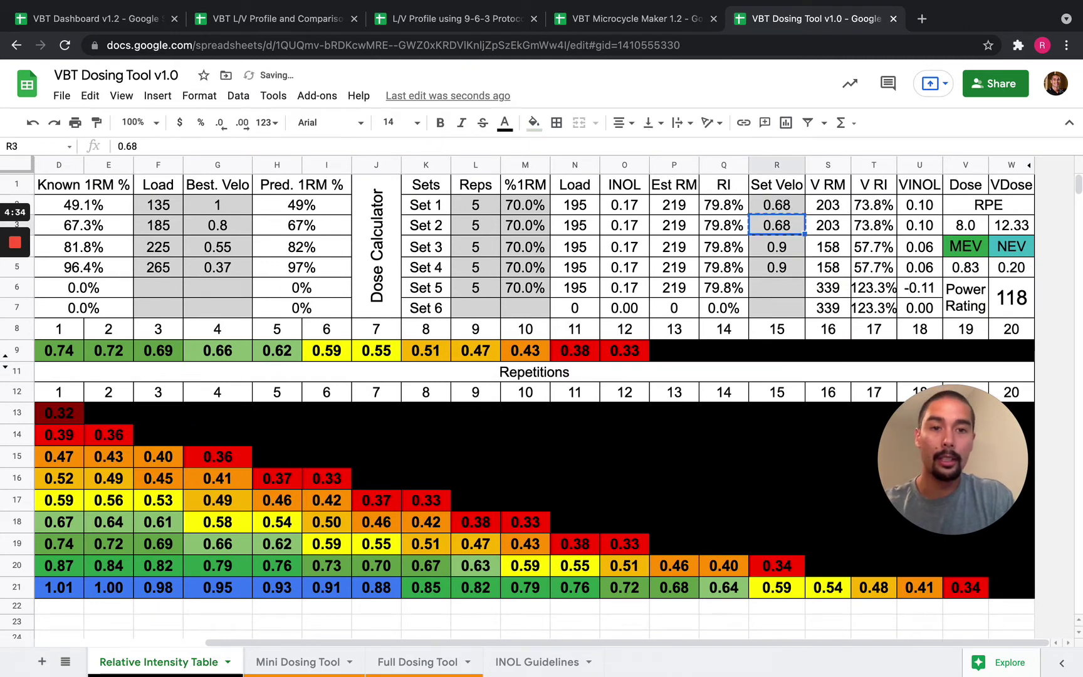
pyautogui.write('0.68')
pyautogui.press('Down')
pyautogui.write('0.68')
pyautogui.press('Down')
pyautogui.write('0.68')
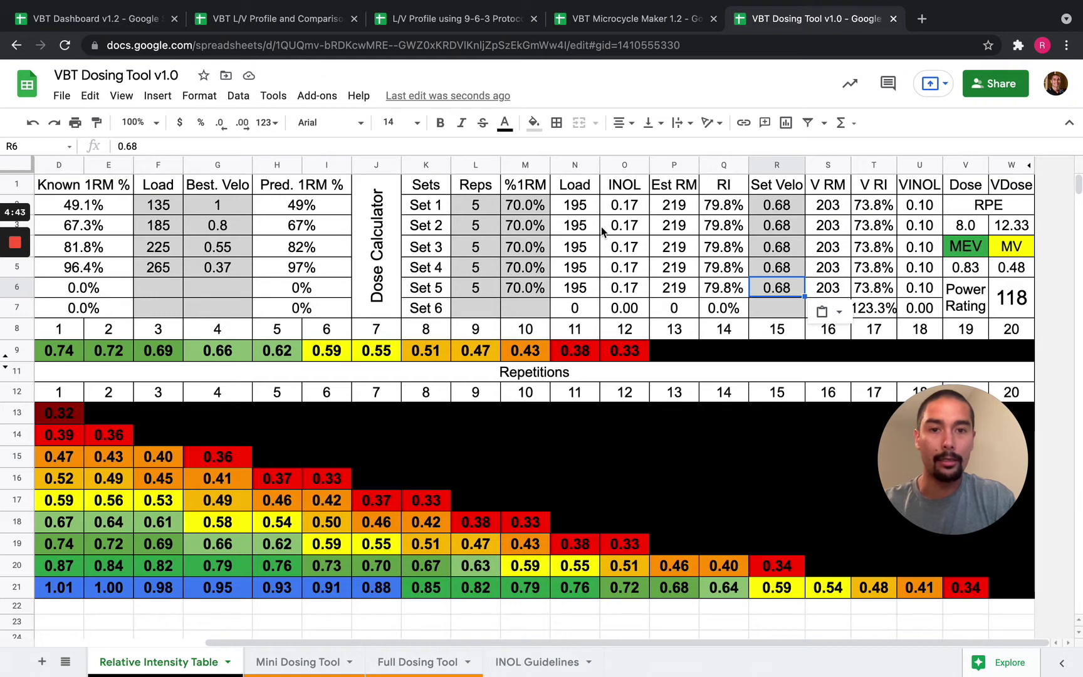
# Review the set velocities entered for Sets 1 to 5
pyautogui.moveTo(775, 208); pyautogui.dragTo(775, 287)
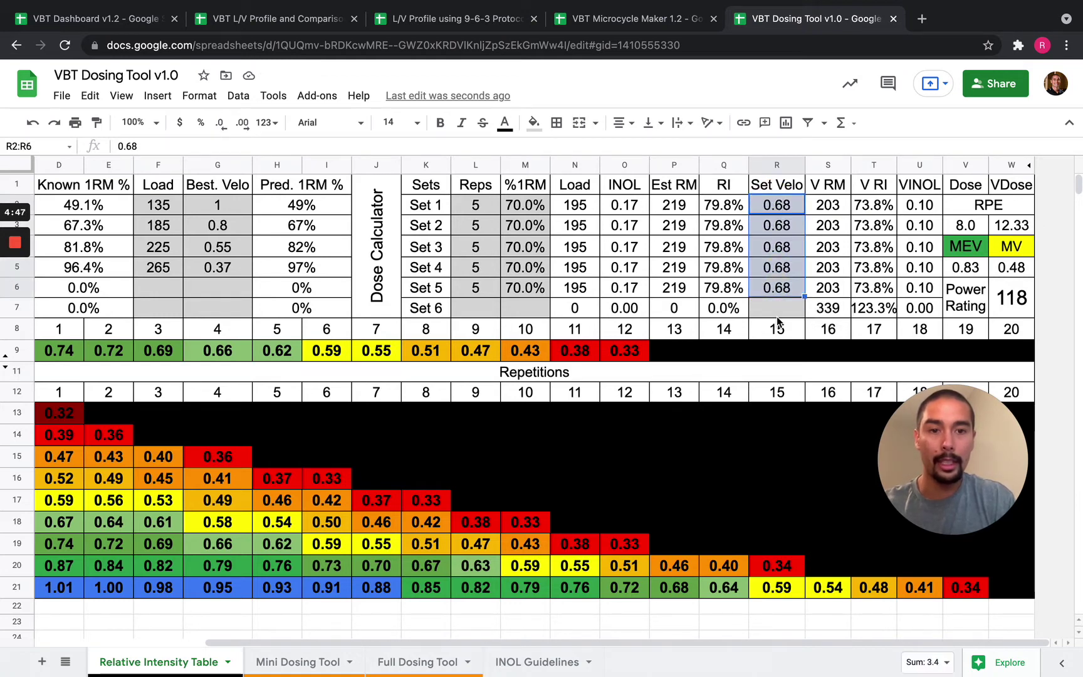
pyautogui.hscroll(-2, 777, 321)
pyautogui.click(843, 310)
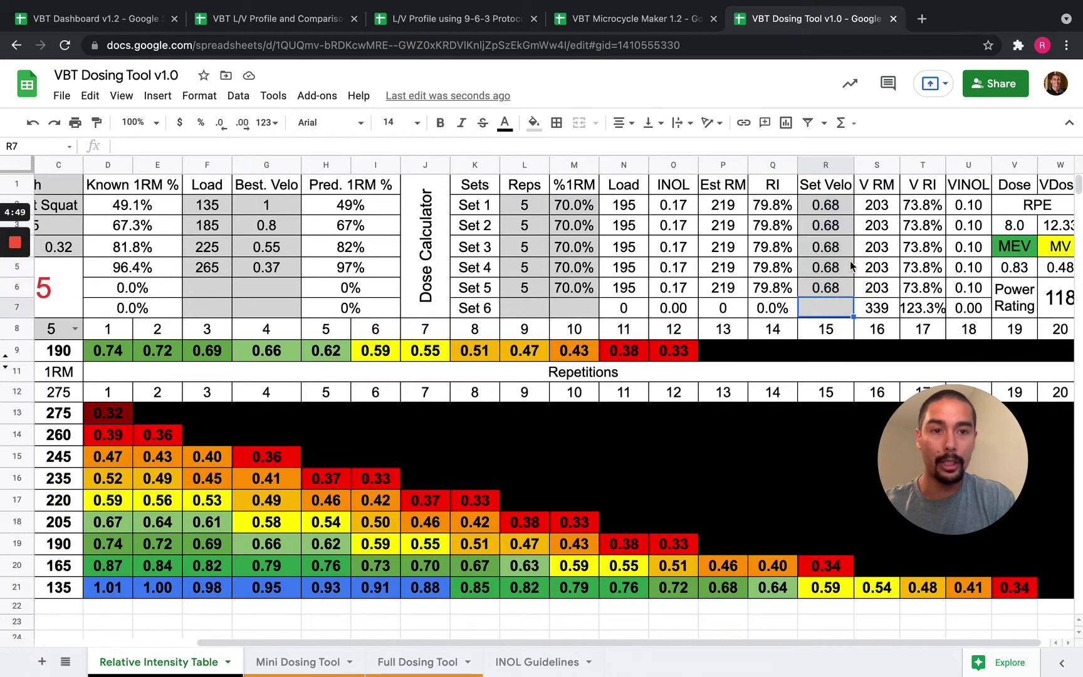
# Change the set velocity to 0.74 for Sets 1 to 5 in the dose calculator
pyautogui.click(837, 203)
pyautogui.hscroll(2, 837, 202)
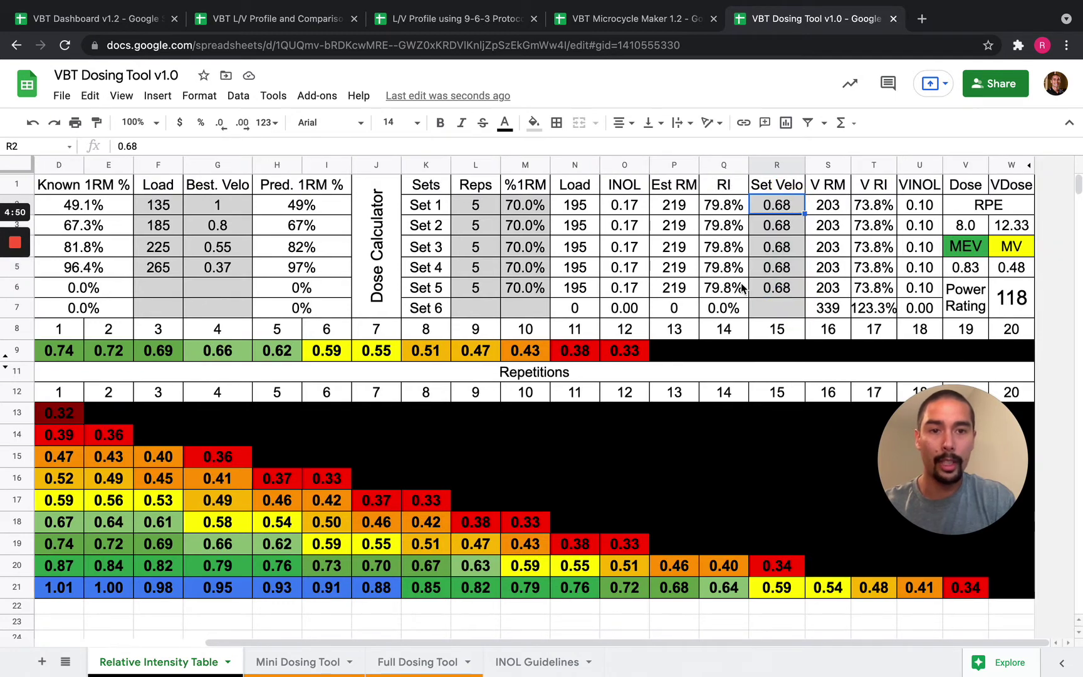
pyautogui.hscroll(-3, 743, 287)
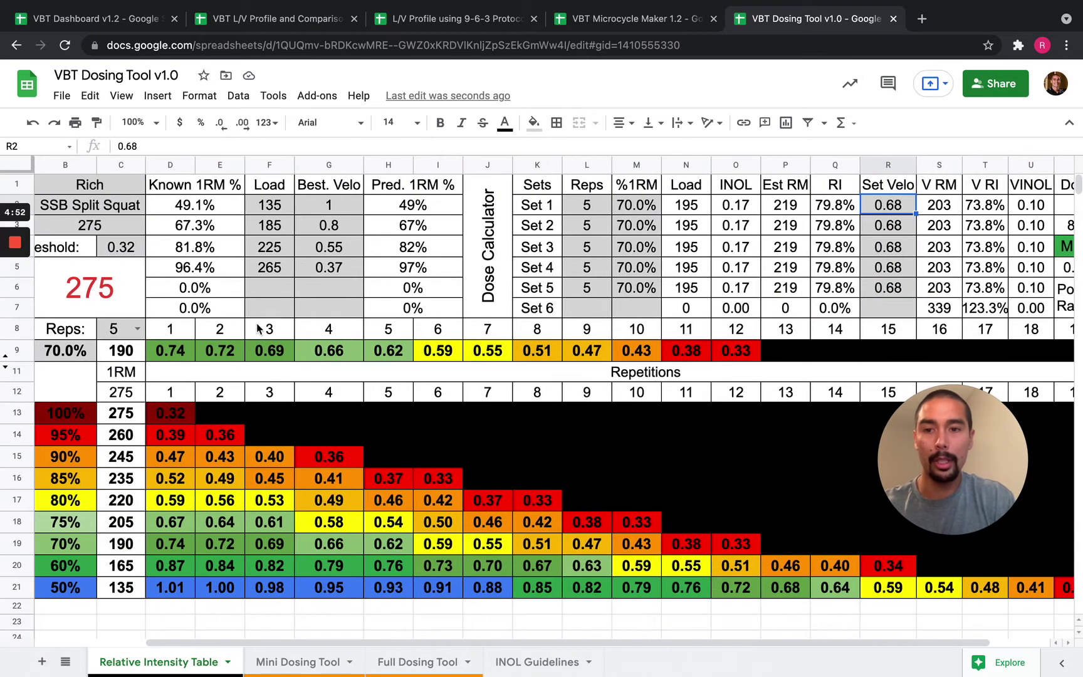
pyautogui.hscroll(2, 518, 350)
pyautogui.write('.7')
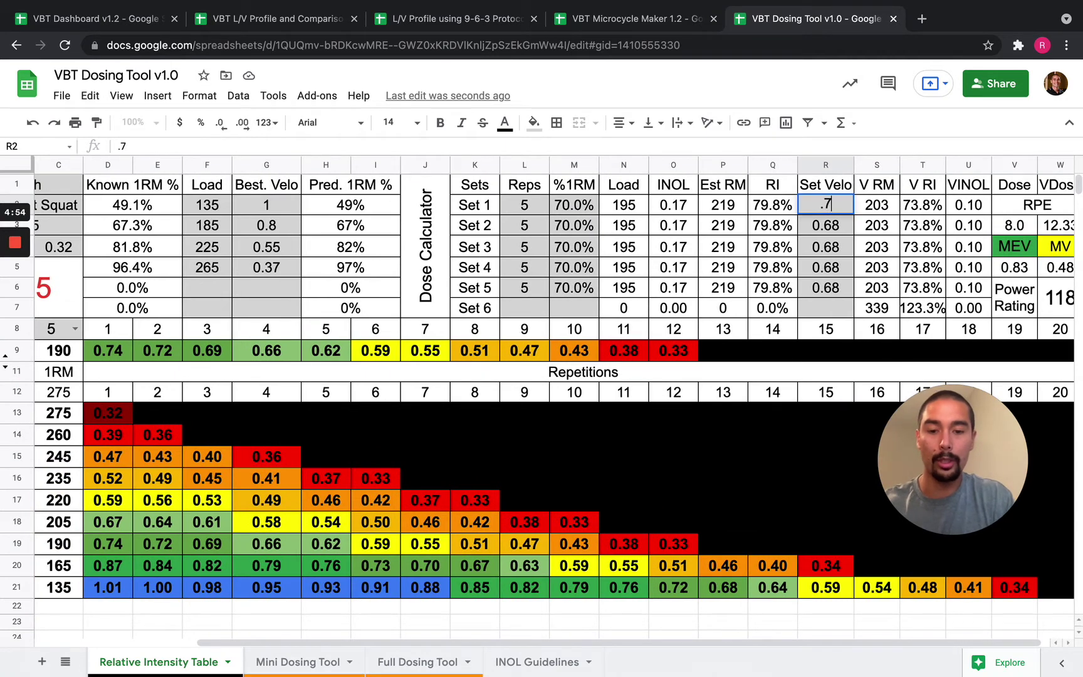
pyautogui.write('4')
pyautogui.press('Return')
pyautogui.press('Up')
pyautogui.press('super+c')
pyautogui.press('Down')
pyautogui.press('super+v')
pyautogui.press('Down')
pyautogui.press('super+v')
pyautogui.press('Down')
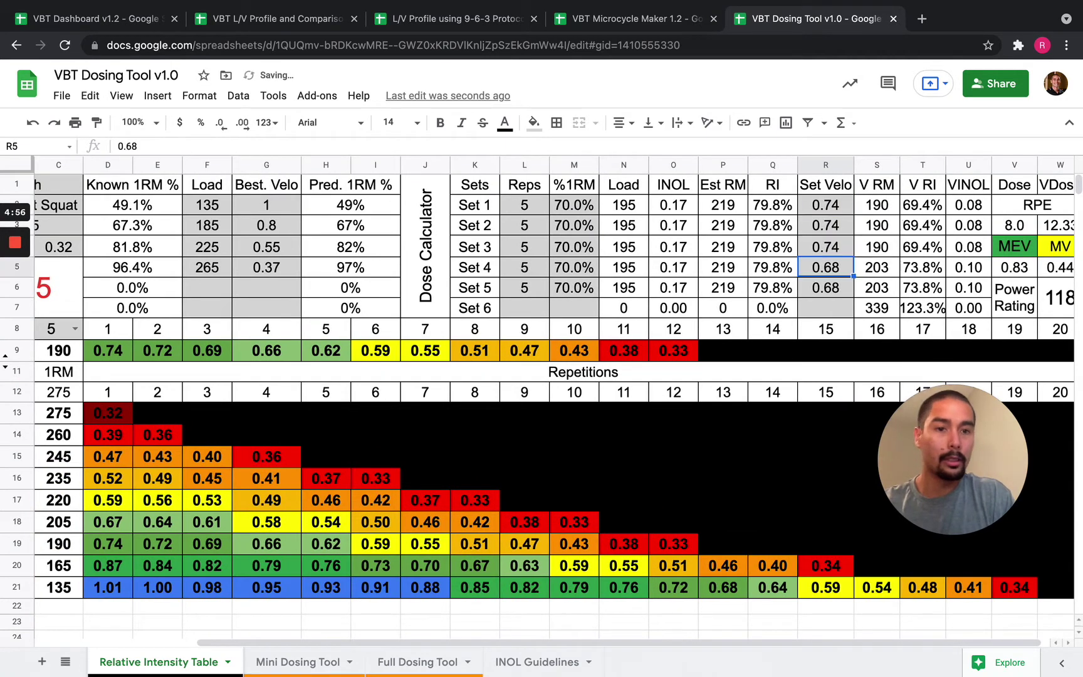
pyautogui.press('super+v')
pyautogui.press('Down')
pyautogui.press('super+v')
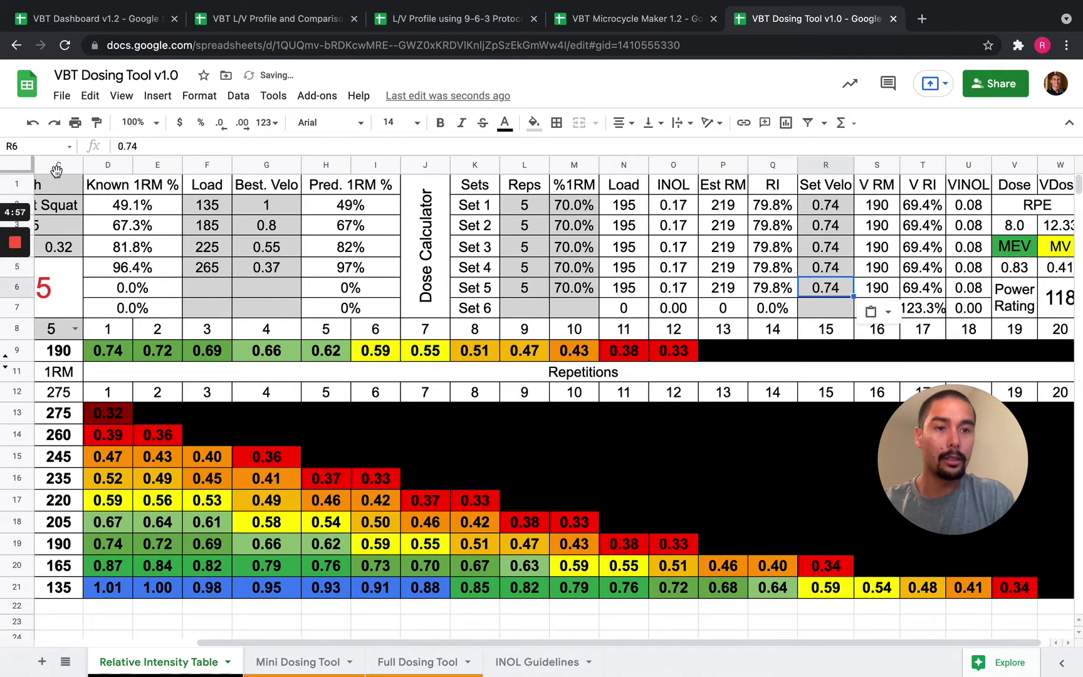
# Undo the 0.74 set velocity entries for Sets 1 to 5
pyautogui.click(33, 122)
pyautogui.click(32, 122)
pyautogui.click(33, 122)
pyautogui.click(33, 122)
pyautogui.click(33, 122)
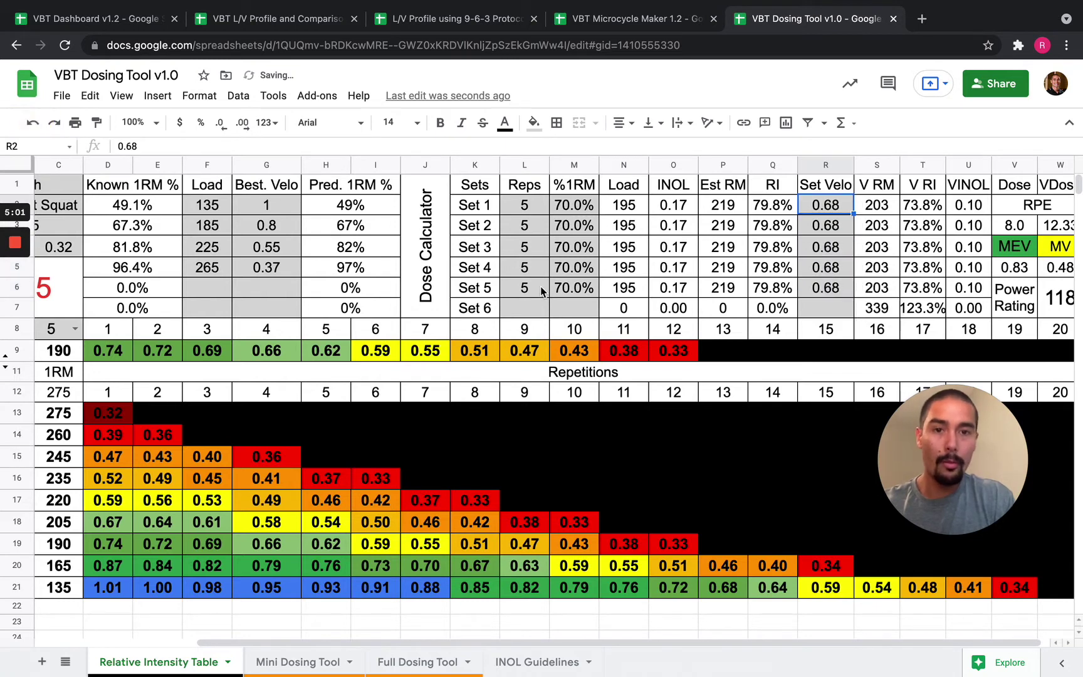
# Compare the INOL values with the set velocities for Sets 1 to 5
pyautogui.hscroll(1, 542, 291)
pyautogui.moveTo(628, 210); pyautogui.dragTo(630, 285)
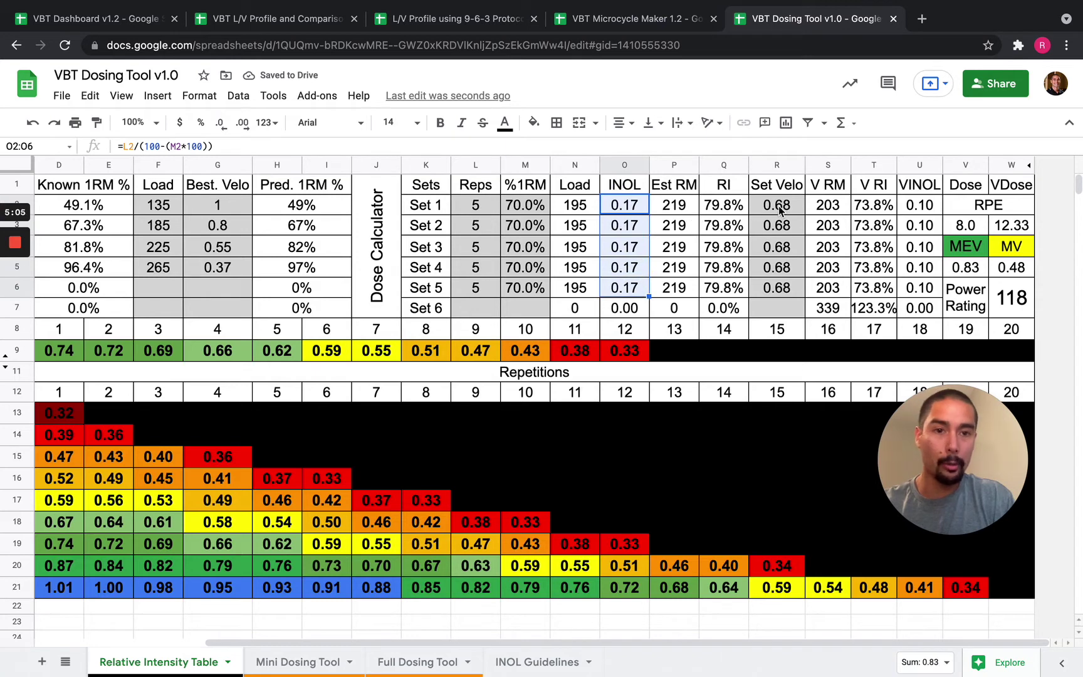
pyautogui.moveTo(779, 210); pyautogui.dragTo(779, 290)
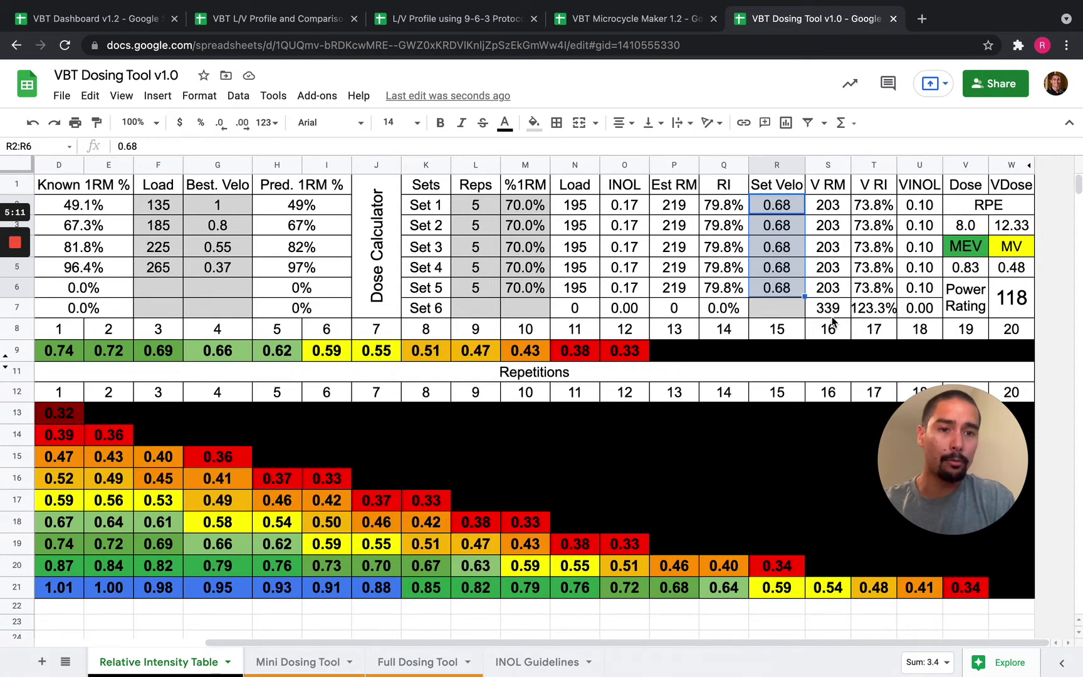
# Try 0 for the set velocity, reps and %1RM of Set 6, and undo these entries
pyautogui.click(772, 310)
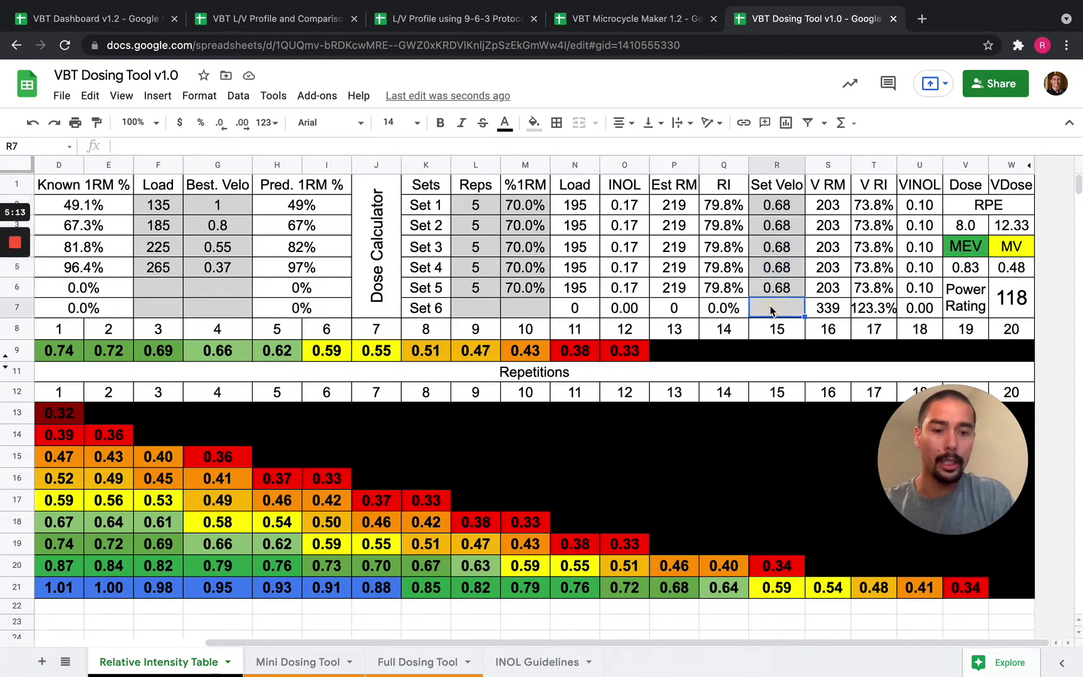
pyautogui.write('0')
pyautogui.press('Left')
pyautogui.click(513, 313)
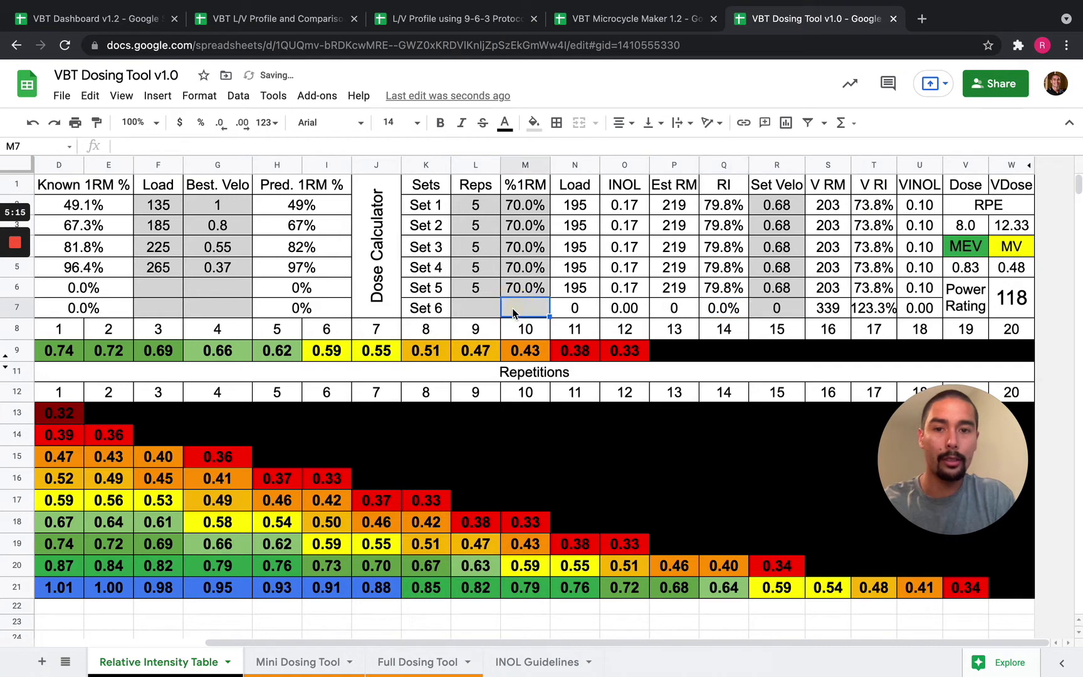
pyautogui.press('Left')
pyautogui.write('0')
pyautogui.press('Right')
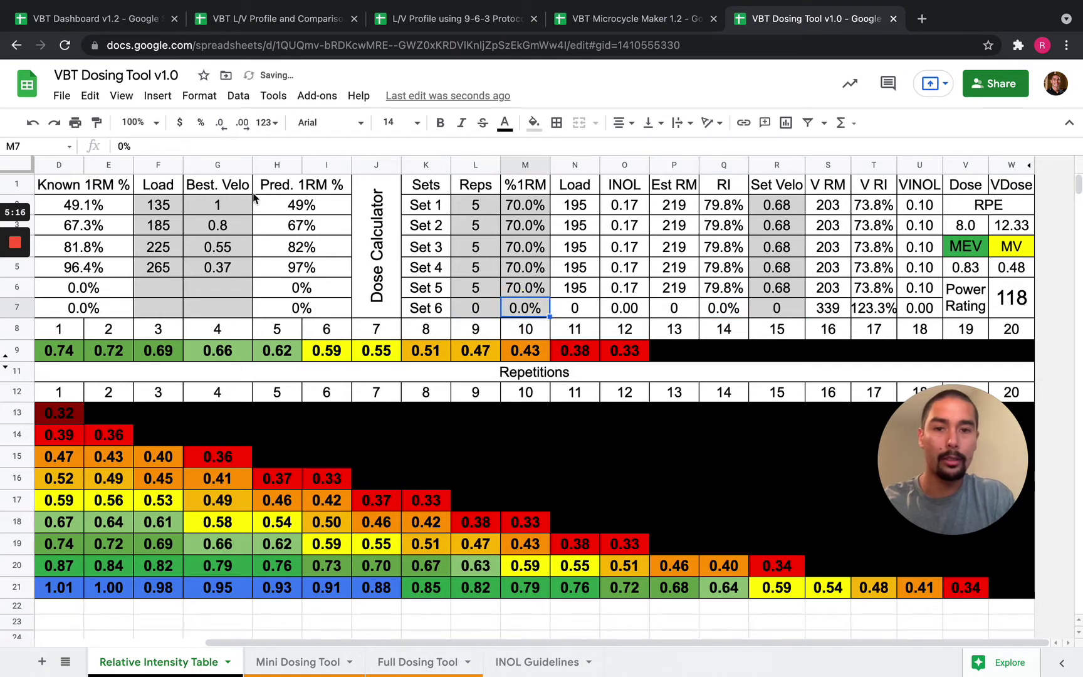
pyautogui.click(32, 122)
pyautogui.click(33, 122)
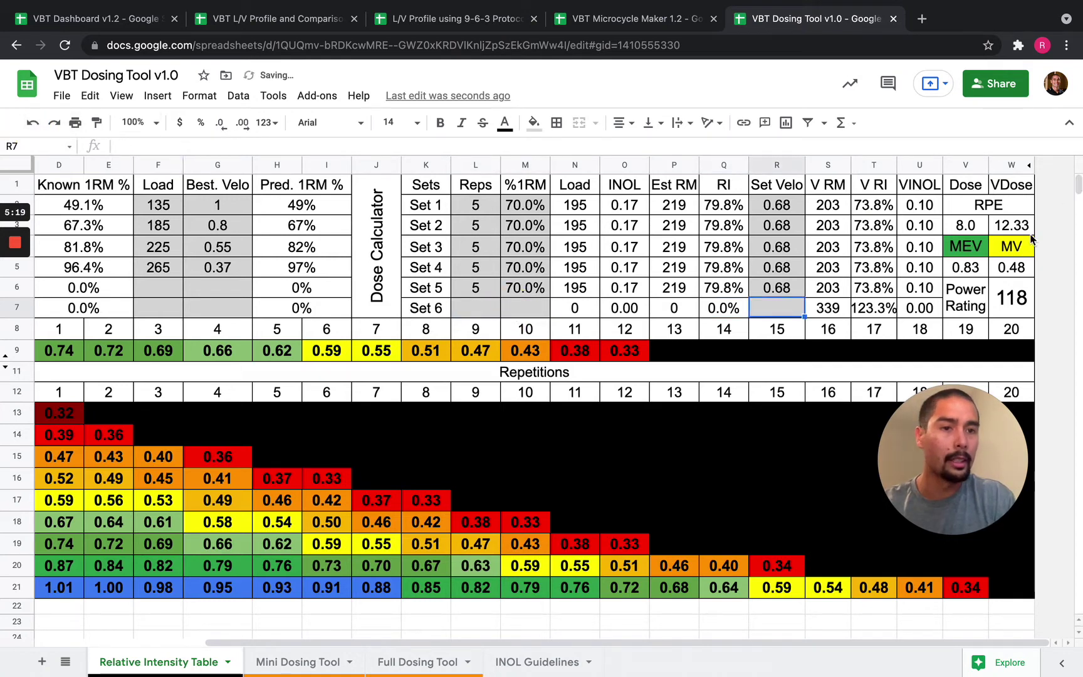
# Examine the VDose rating, total and RPE alongside the Dose total, Set 1 velocity and estimated average velocity
pyautogui.click(1018, 250)
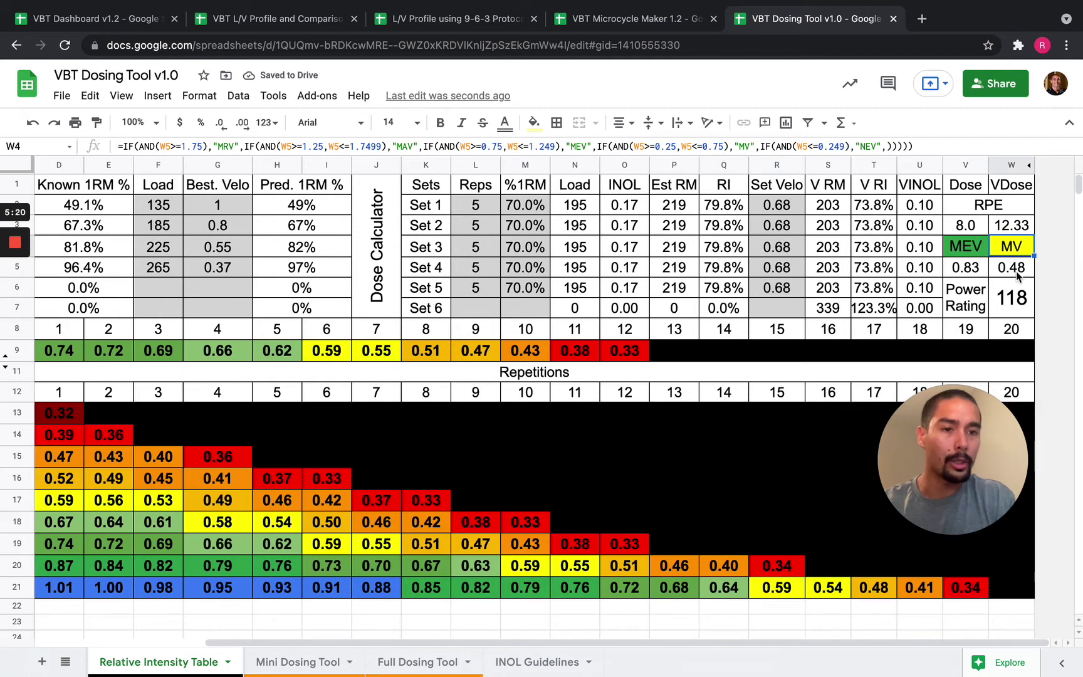
pyautogui.click(1018, 270)
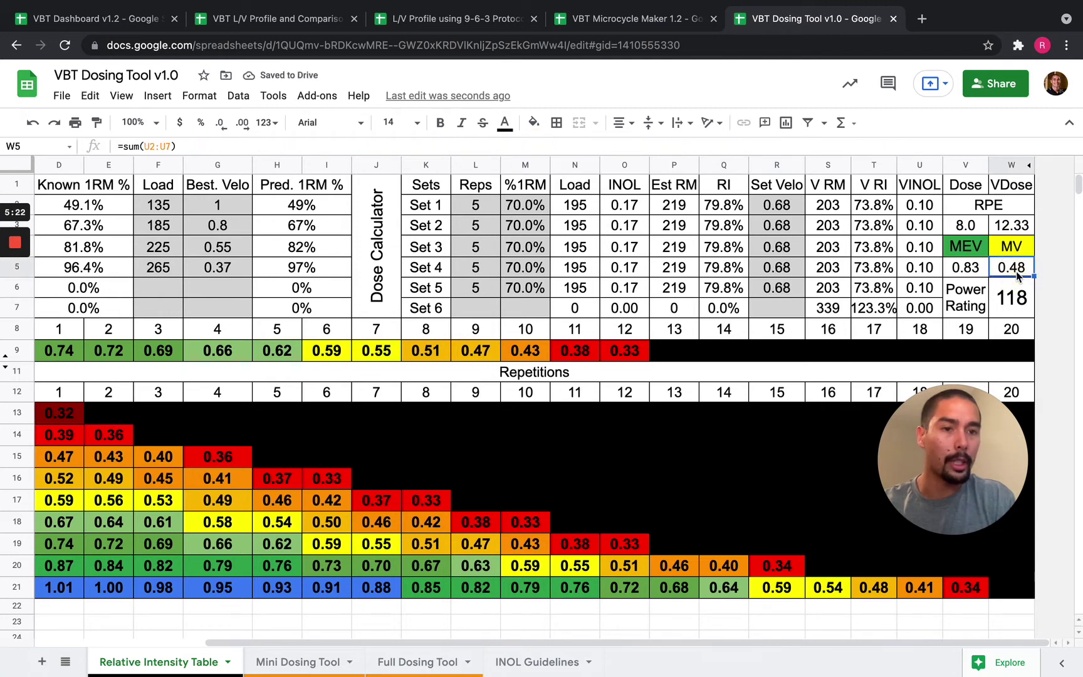
pyautogui.click(965, 269)
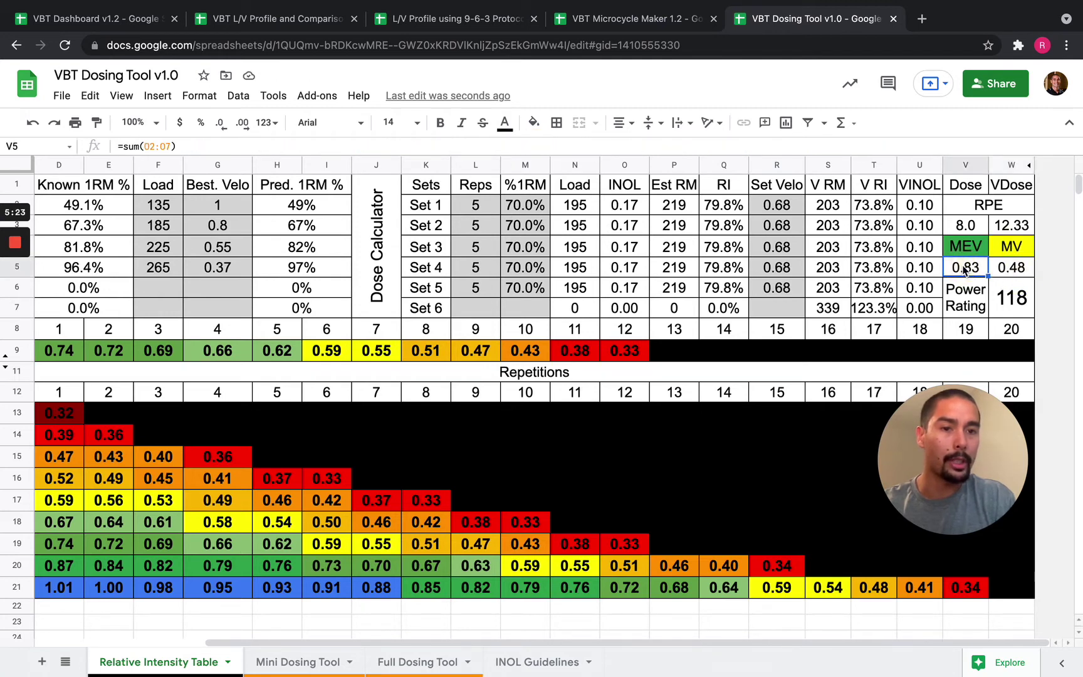
pyautogui.click(791, 207)
pyautogui.hscroll(-5, 693, 314)
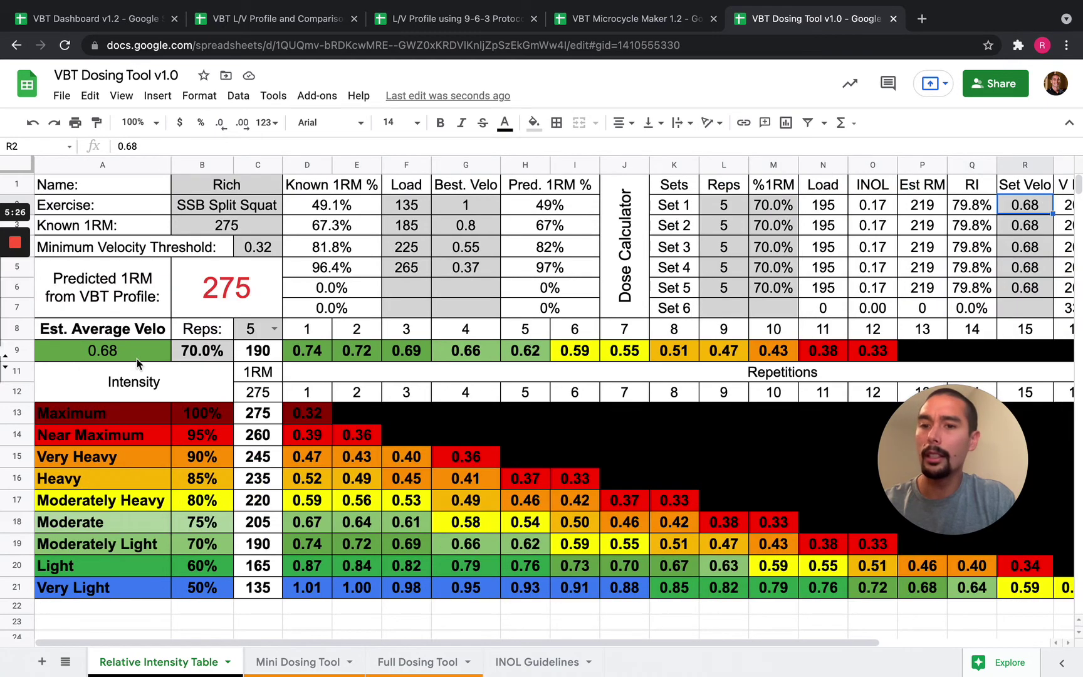
pyautogui.hscroll(5, 679, 381)
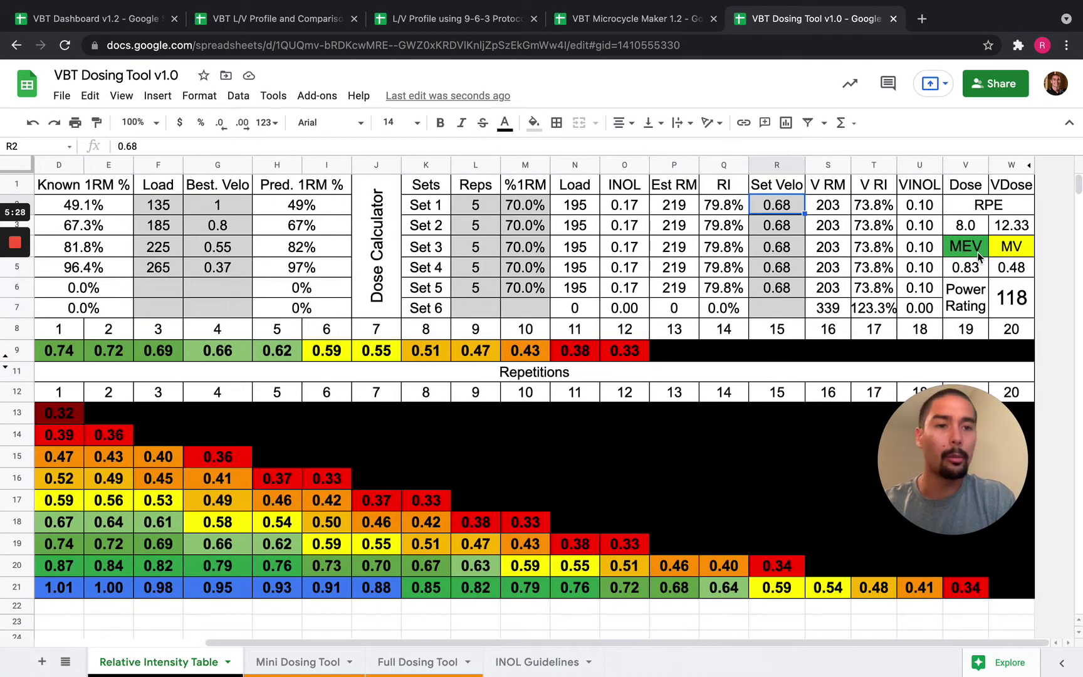
pyautogui.click(1010, 248)
pyautogui.click(1016, 229)
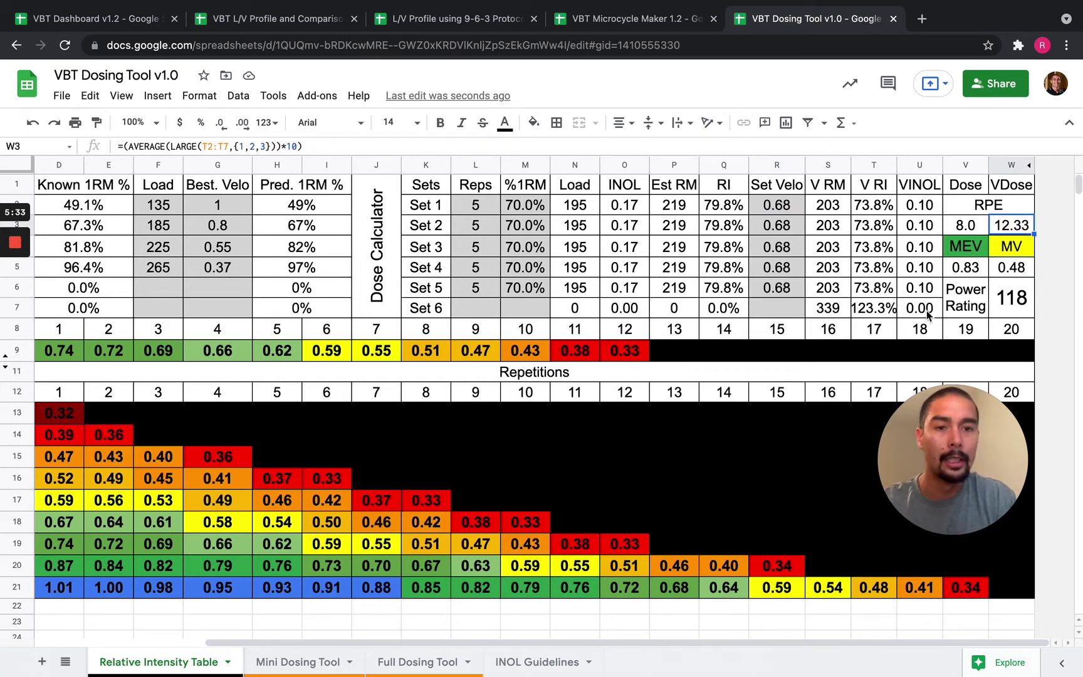
# Fill in Set 6 with 5 reps, 70% of 1RM and a set velocity of 0.68
pyautogui.click(775, 307)
pyautogui.click(471, 308)
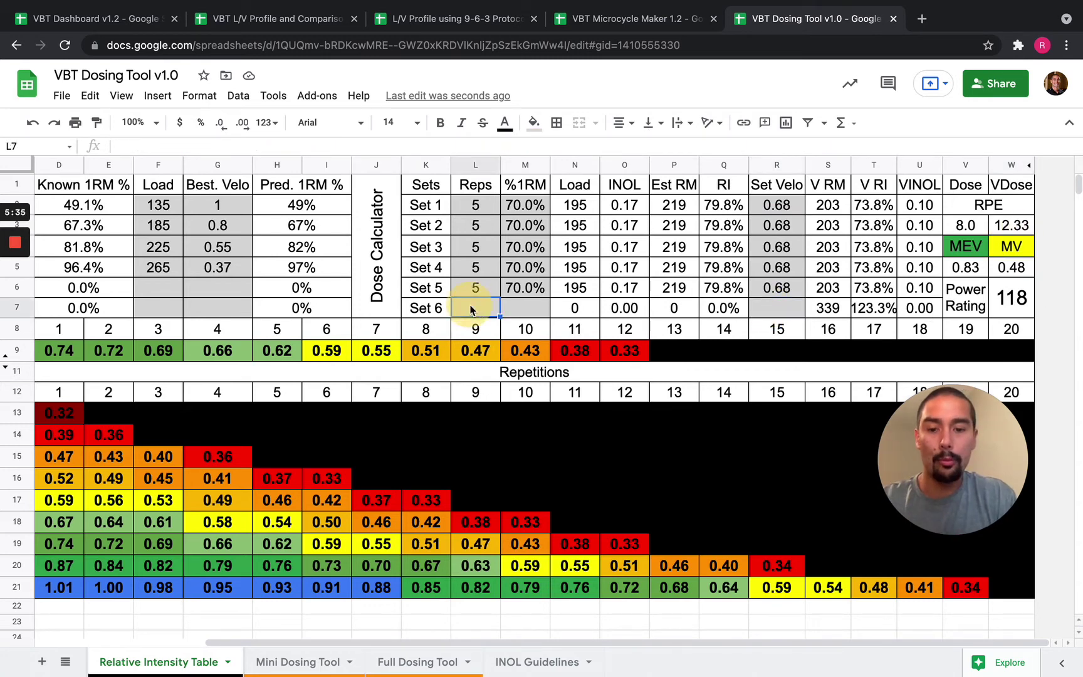
pyautogui.write('5')
pyautogui.press('Tab')
pyautogui.write('70')
pyautogui.press('Return')
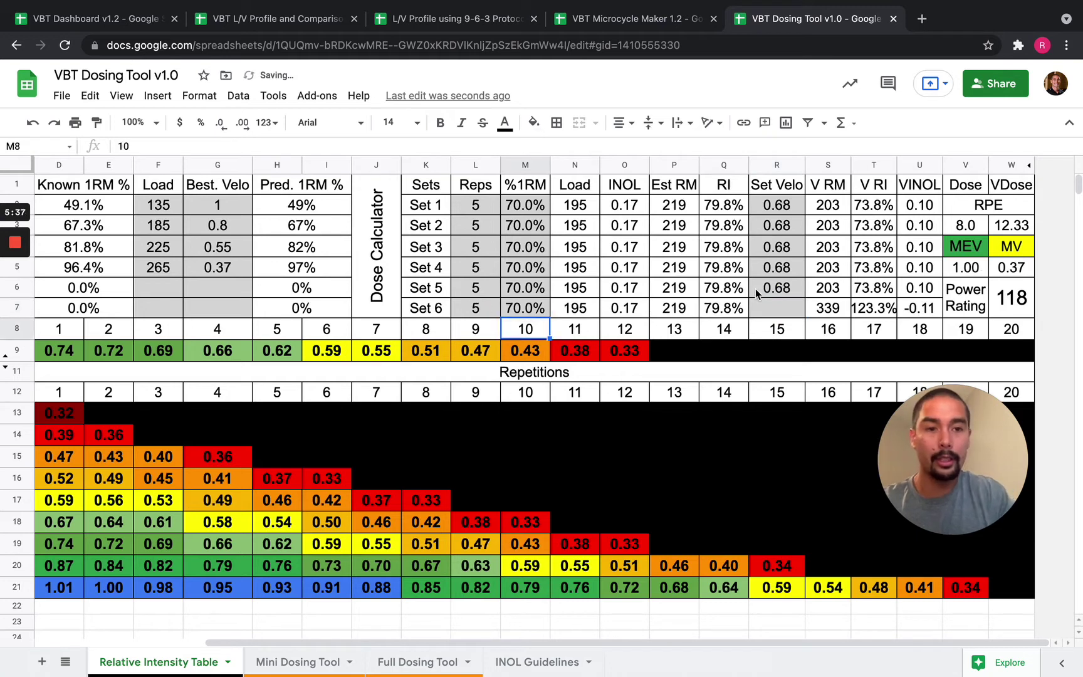
pyautogui.click(788, 302)
pyautogui.hotkey('ctrl', 'v')
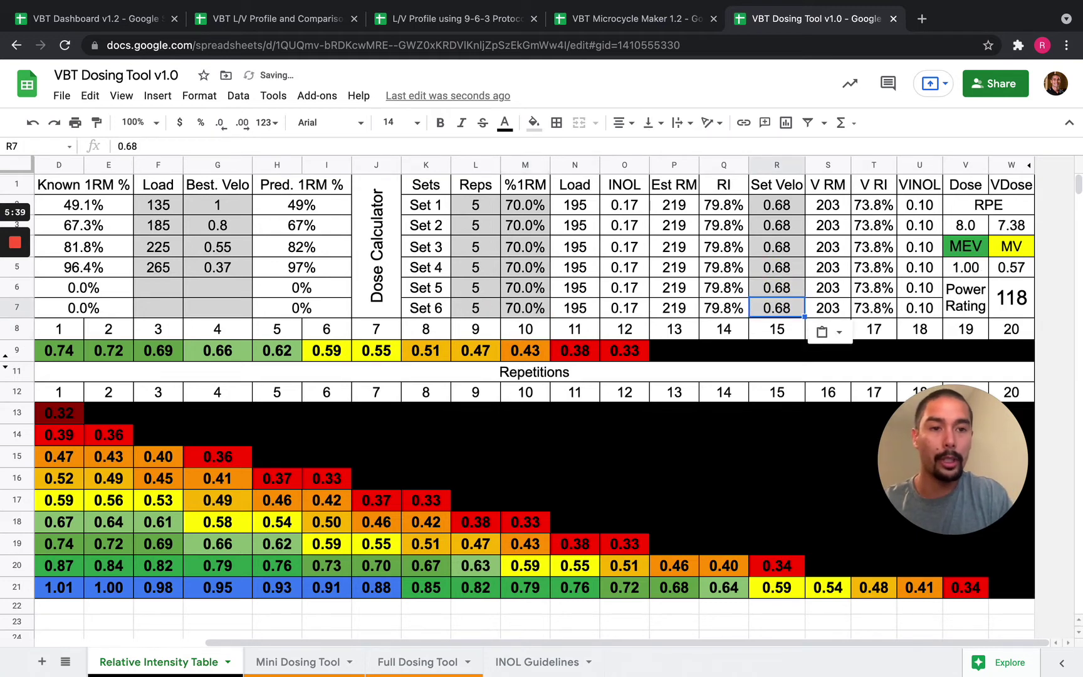
pyautogui.press('Up')
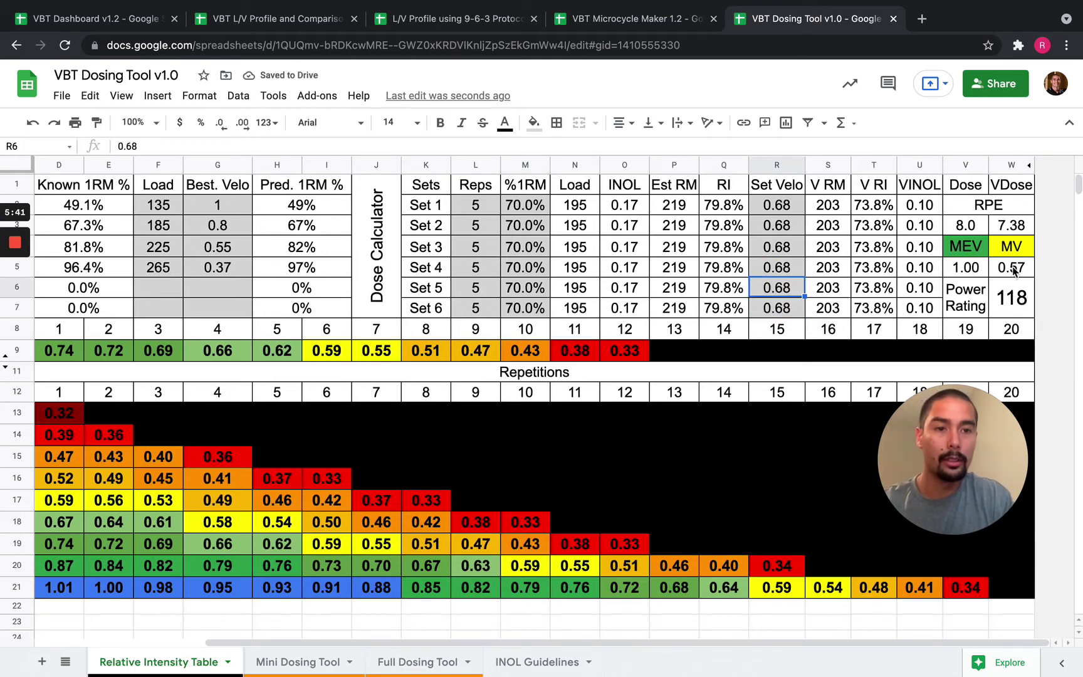
# Inspect the VDose total, the whole dose calculator block and the relative intensity (RI) of Set 1
pyautogui.click(1014, 270)
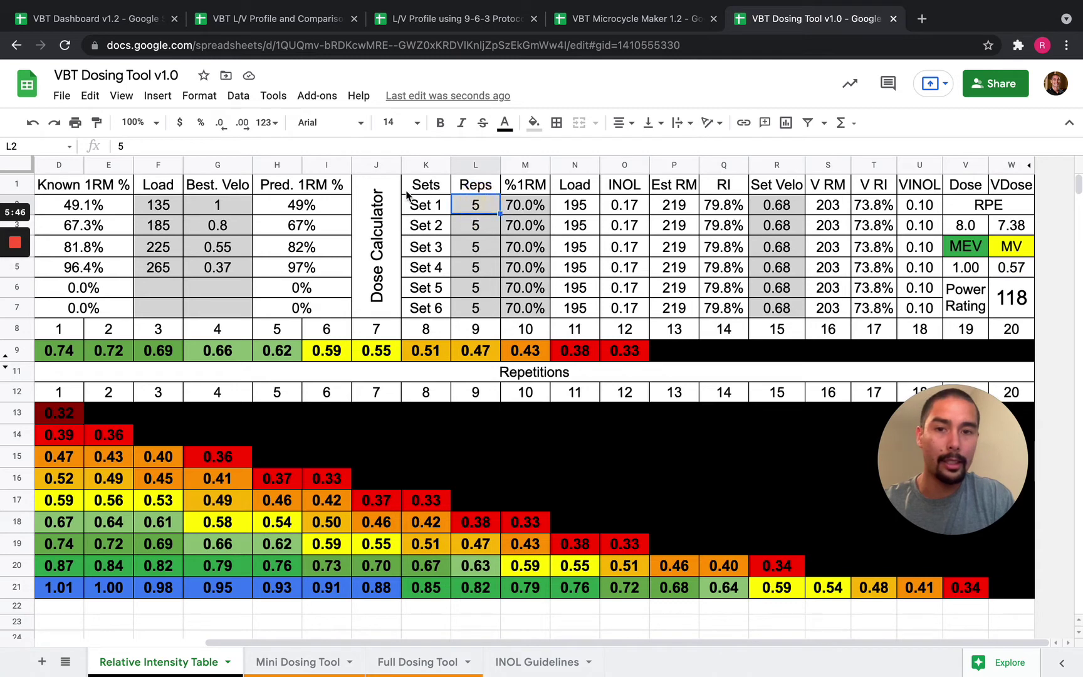
pyautogui.moveTo(387, 199); pyautogui.dragTo(957, 262)
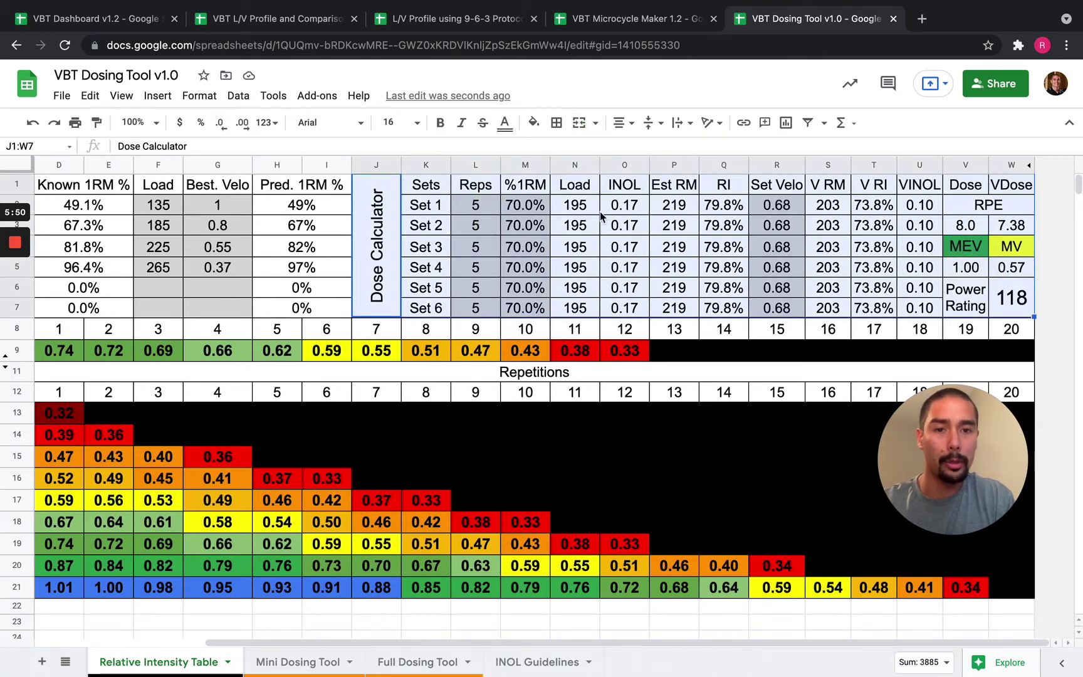
pyautogui.click(726, 211)
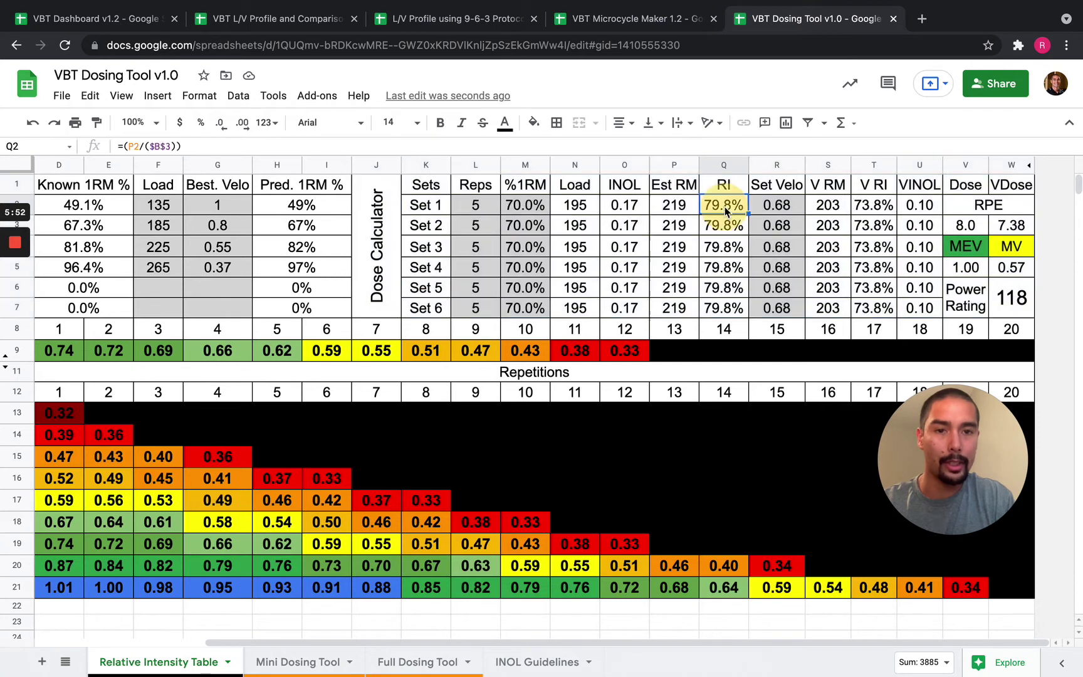
# Inspect the V RM formula of Set 1, and preview the Mini Dosing Tool and Full Dosing Tool sheets
pyautogui.click(827, 205)
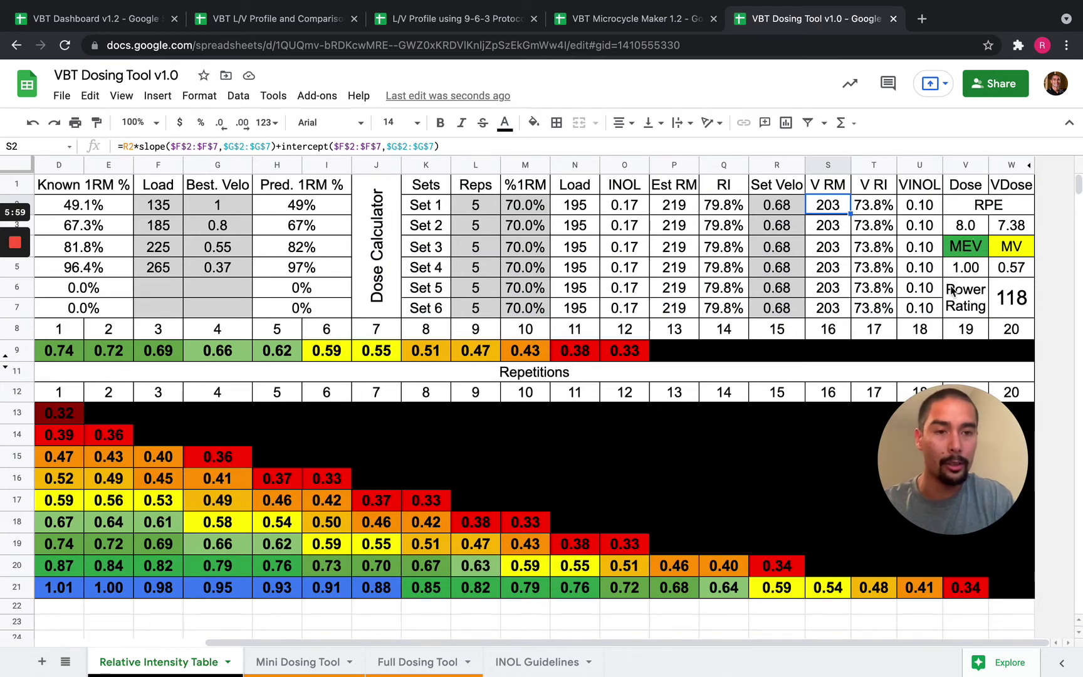
pyautogui.hscroll(-5, 951, 384)
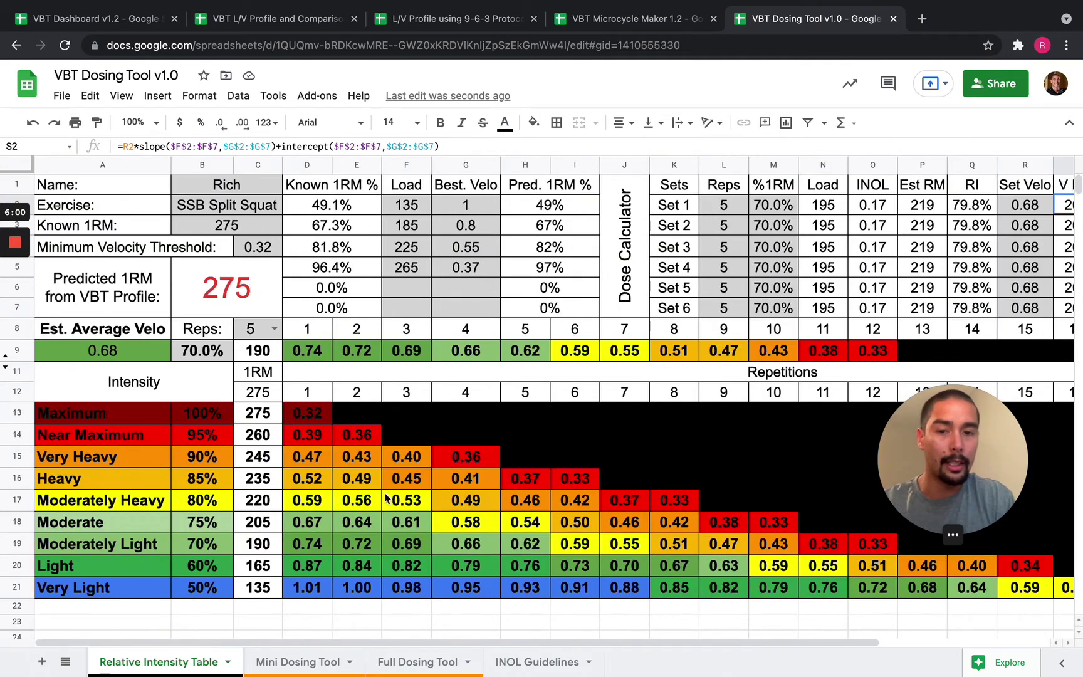
pyautogui.click(294, 662)
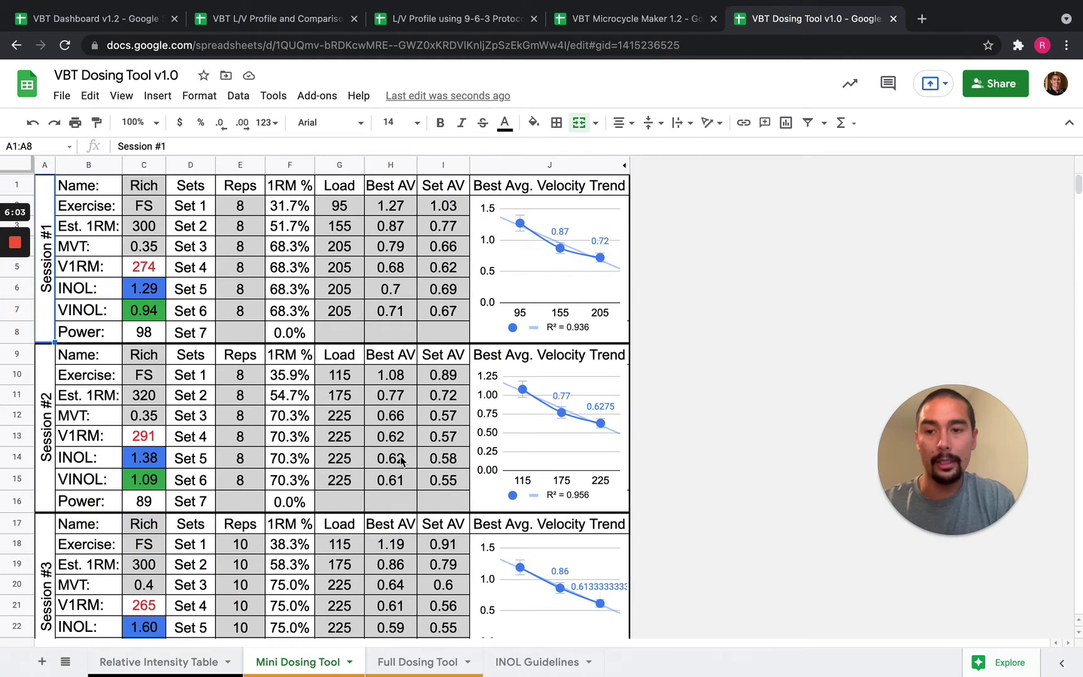
pyautogui.click(414, 662)
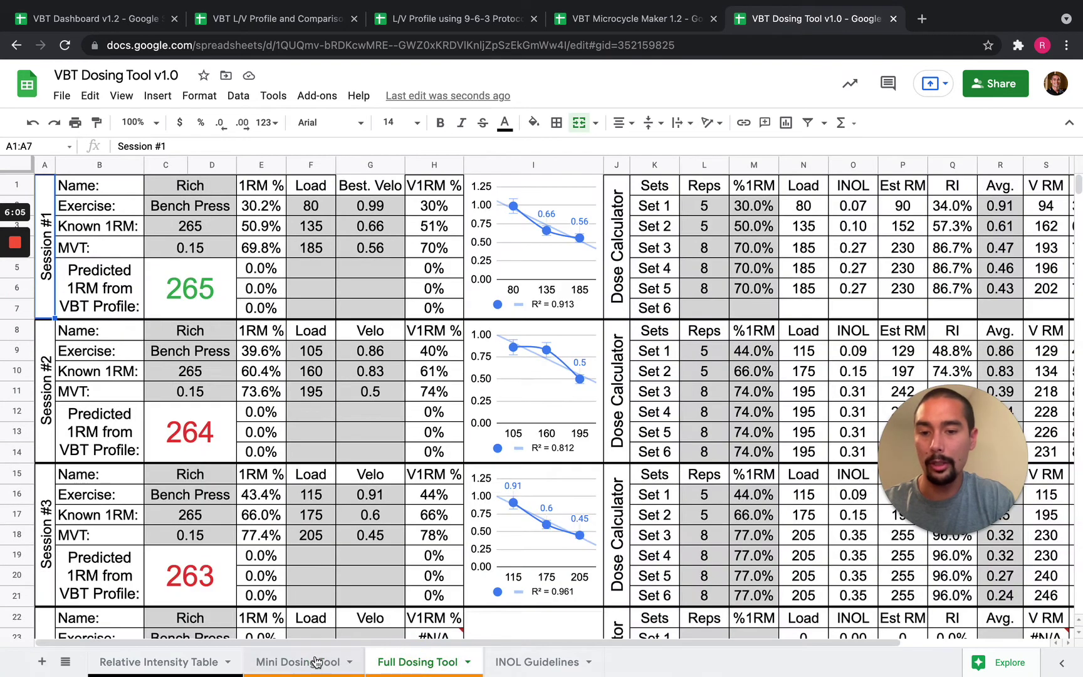
pyautogui.click(314, 663)
# Read the INOL Guidelines sheet, covering the dose, RPE, load and difficulty scales and the table of primary variables
pyautogui.click(532, 662)
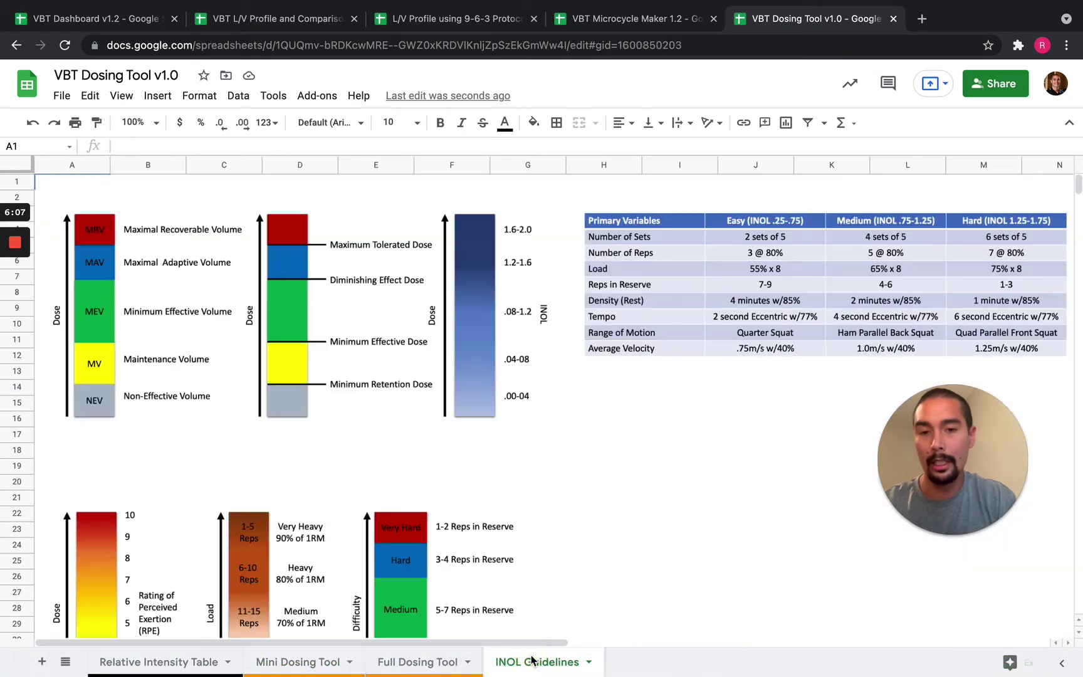
pyautogui.scroll(-4, 589, 475)
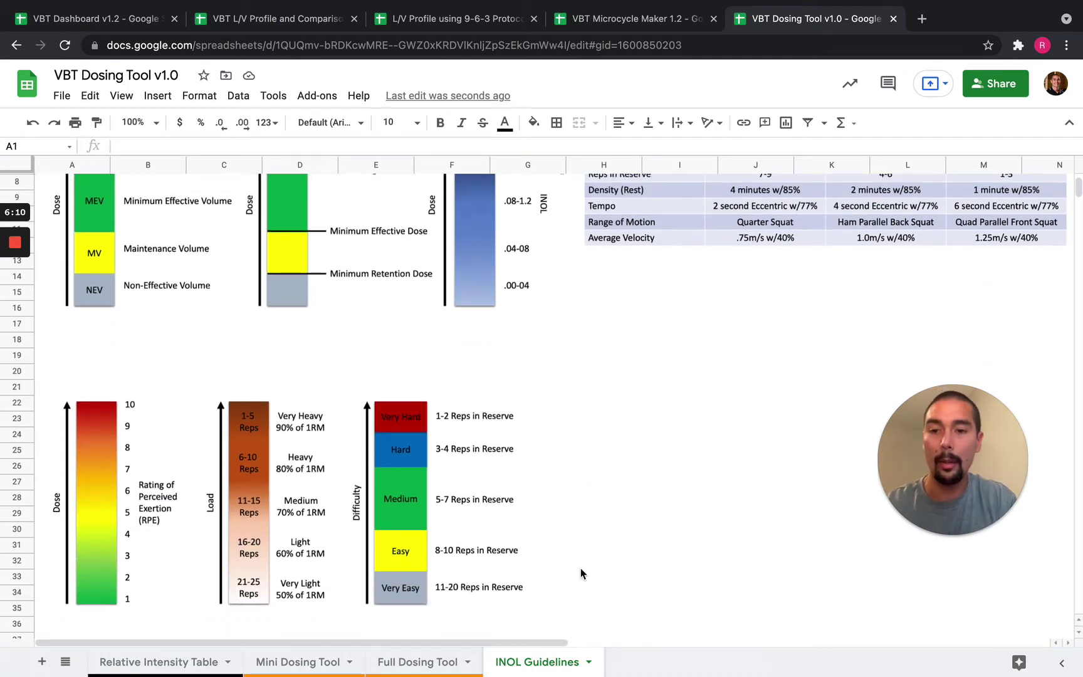
pyautogui.scroll(4, 111, 199)
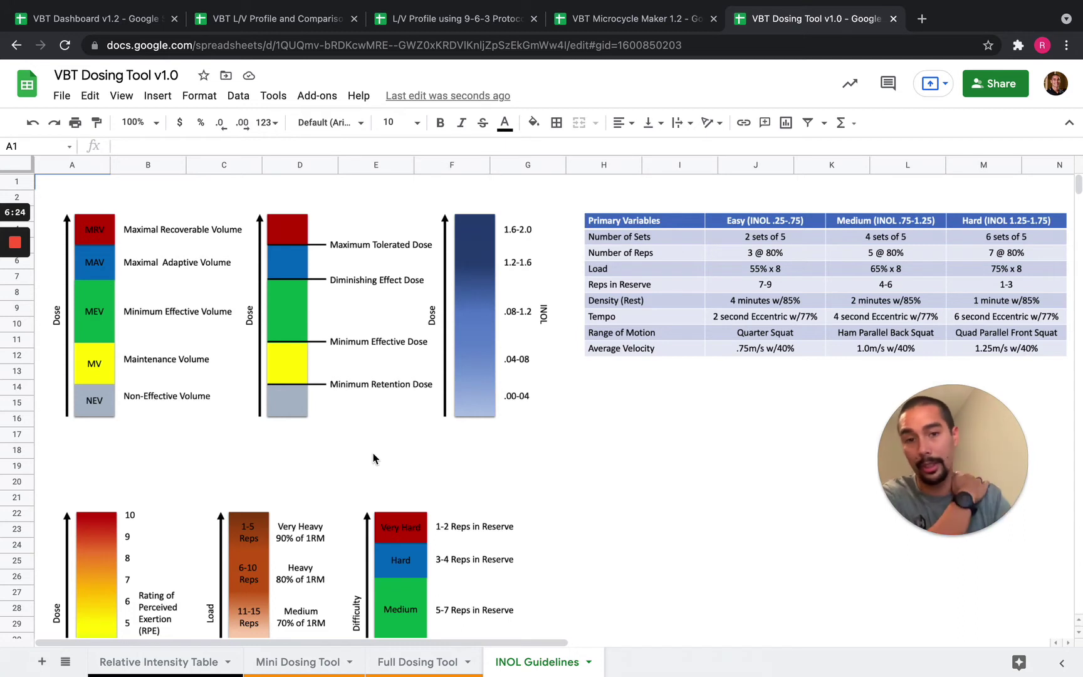
pyautogui.scroll(-3, 86, 470)
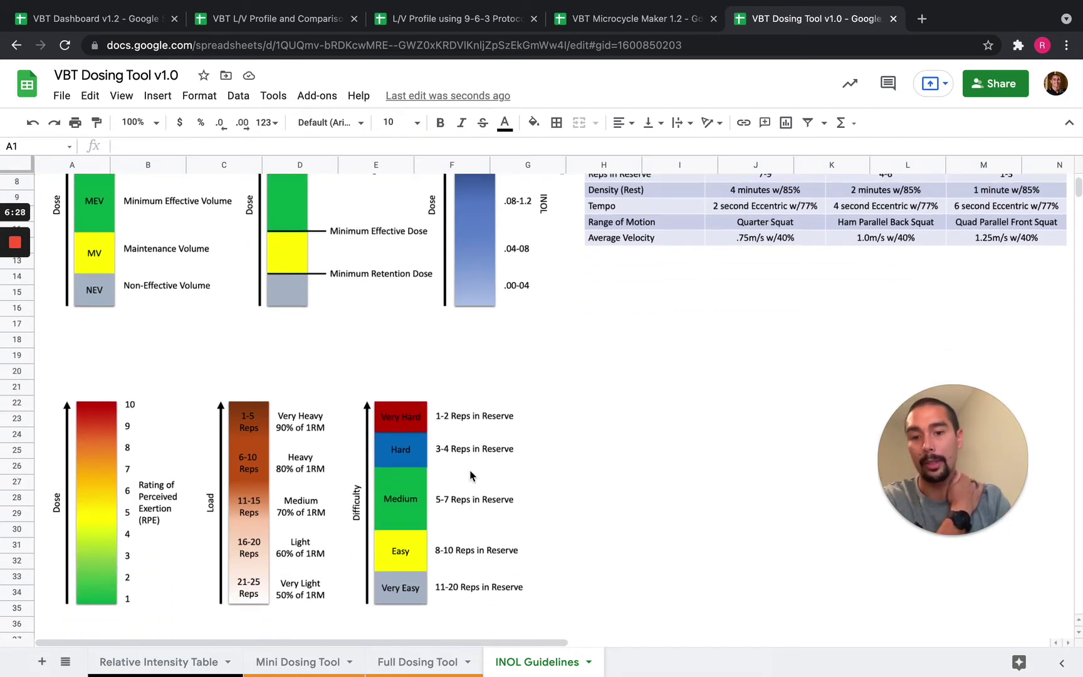
pyautogui.scroll(5, 547, 379)
pyautogui.hscroll(1, 603, 210)
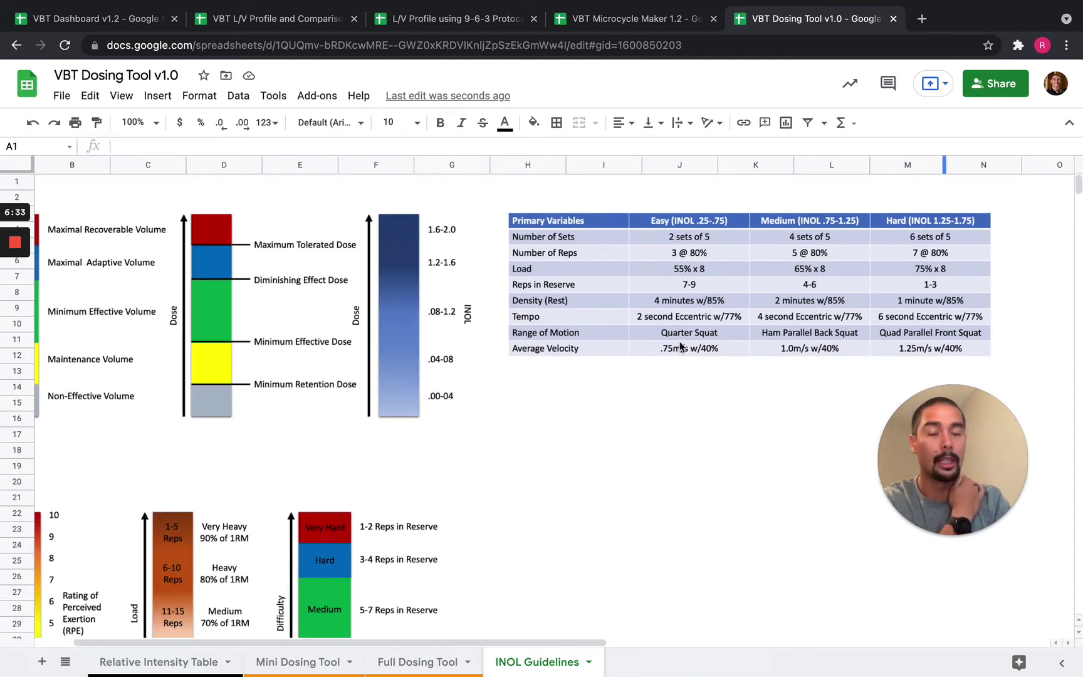
# Open the Mini Dosing Tool sheet and look over its session blocks
pyautogui.click(322, 659)
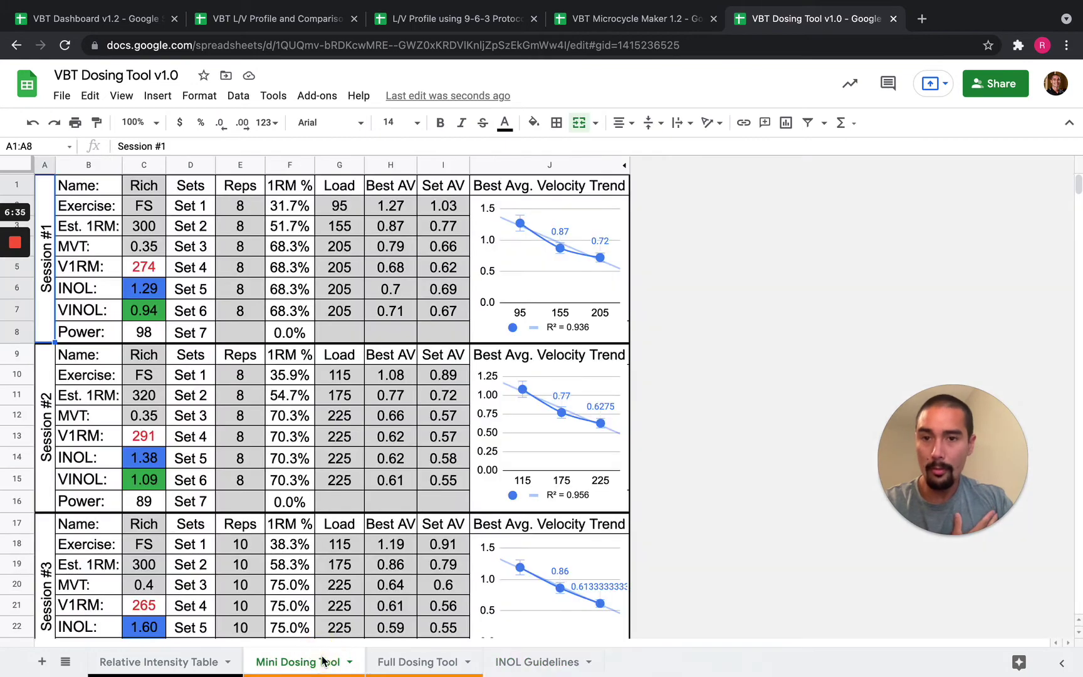
pyautogui.click(240, 210)
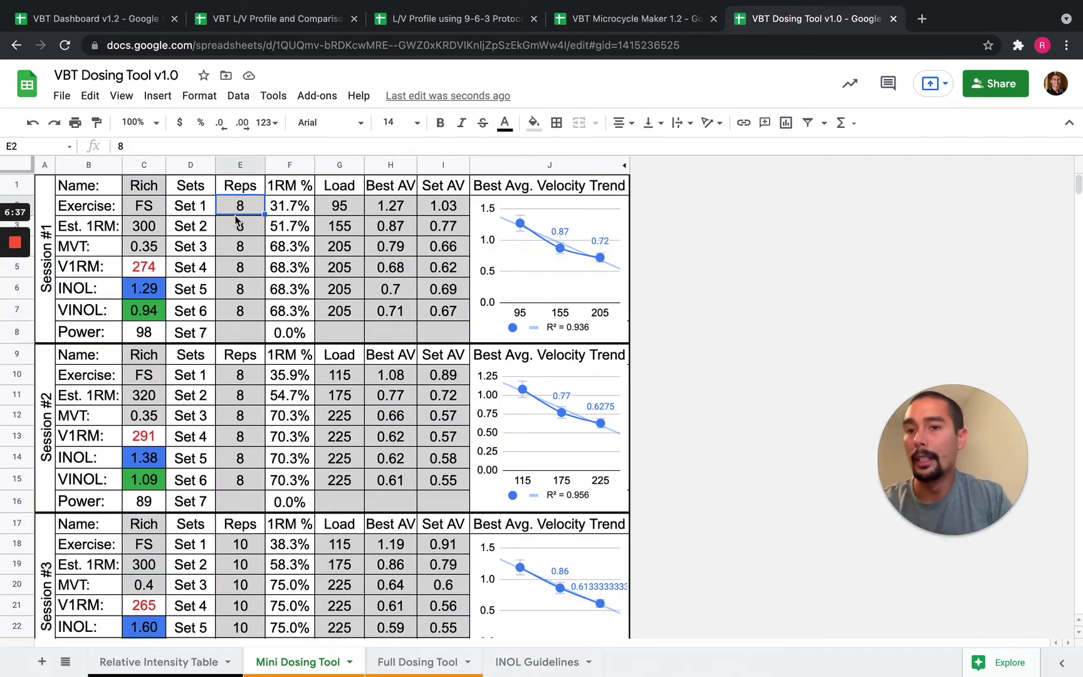
pyautogui.scroll(-10, 349, 221)
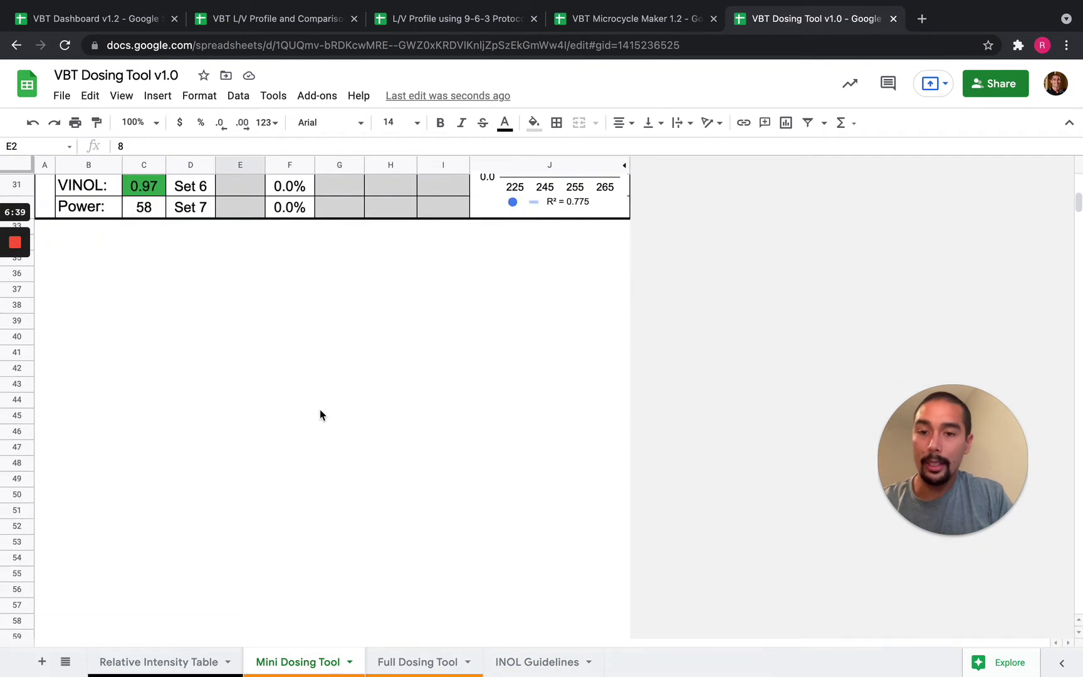
pyautogui.scroll(4, 321, 414)
pyautogui.scroll(6, 321, 415)
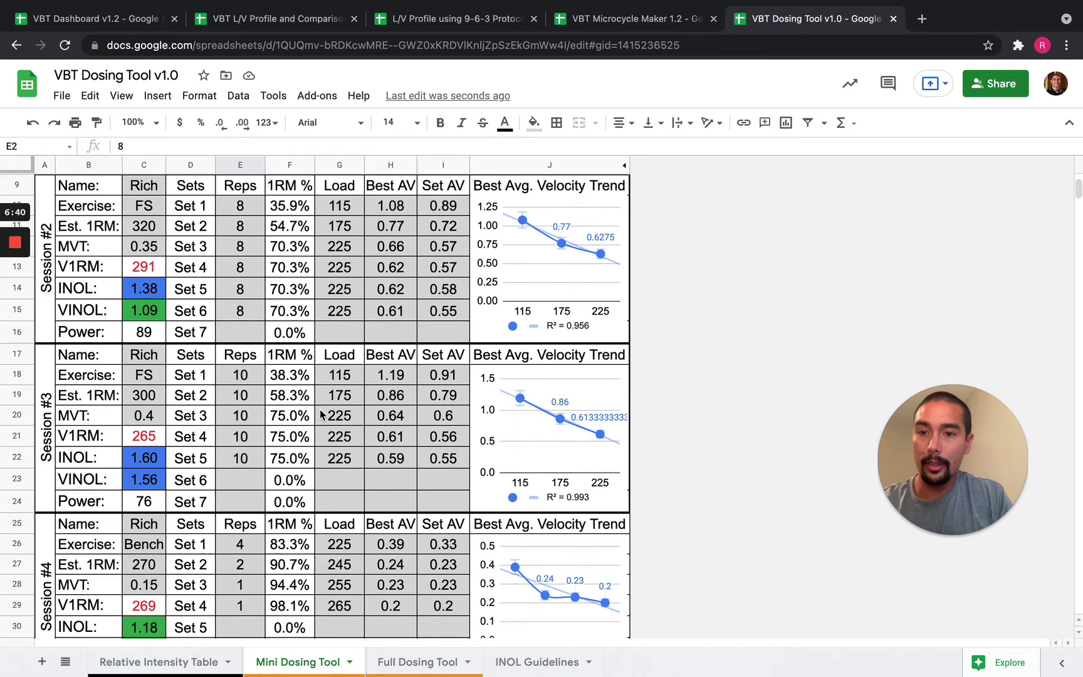
# Examine the Reps, Load, Best AV and Set AV entries for Sets 1 to 6 of Session #1
pyautogui.click(240, 209)
pyautogui.moveTo(240, 210); pyautogui.dragTo(242, 309)
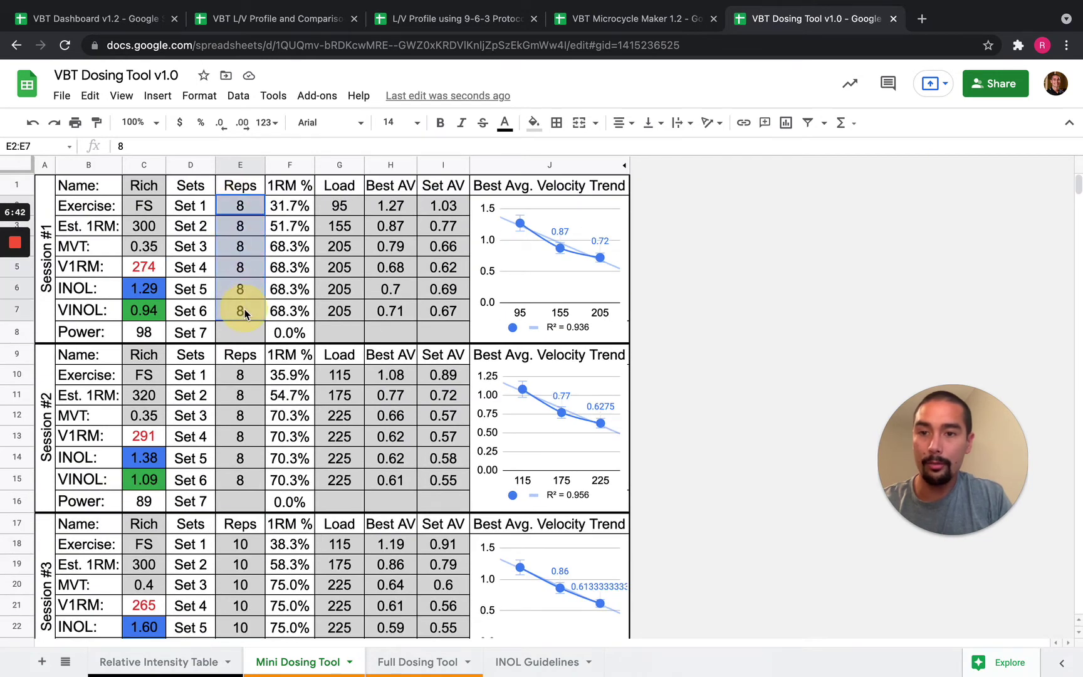
pyautogui.click(346, 207)
pyautogui.moveTo(390, 210); pyautogui.dragTo(390, 310)
pyautogui.moveTo(446, 211); pyautogui.dragTo(446, 312)
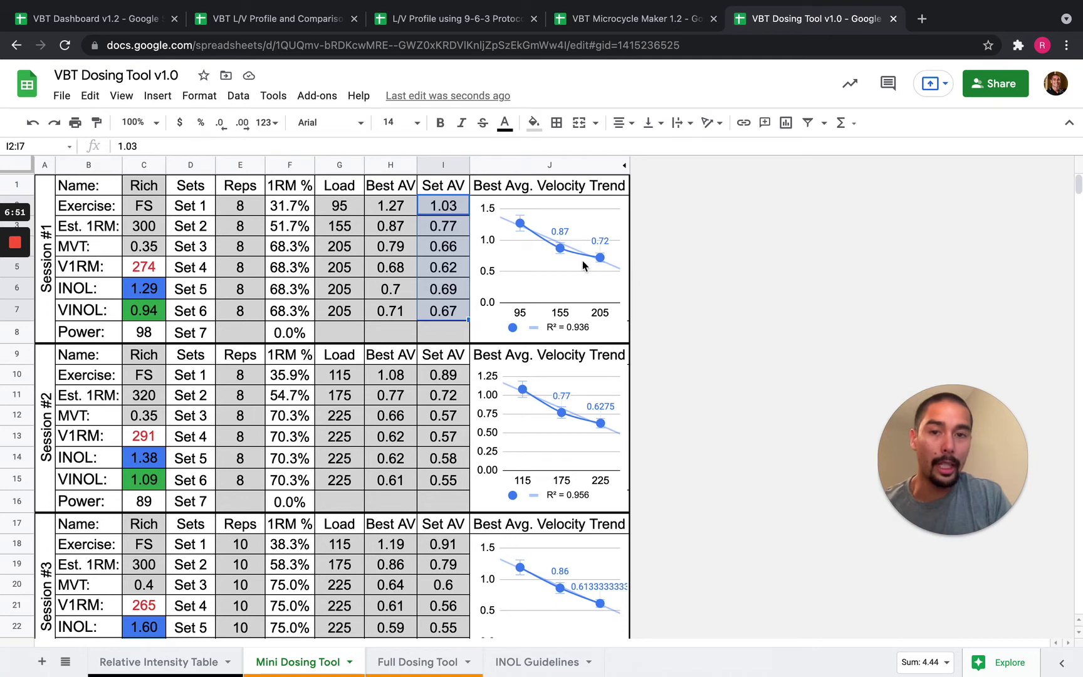
# Review the Session #1 inputs again, from estimated 1RM and MVT to the reps, load and velocity of each set
pyautogui.click(246, 213)
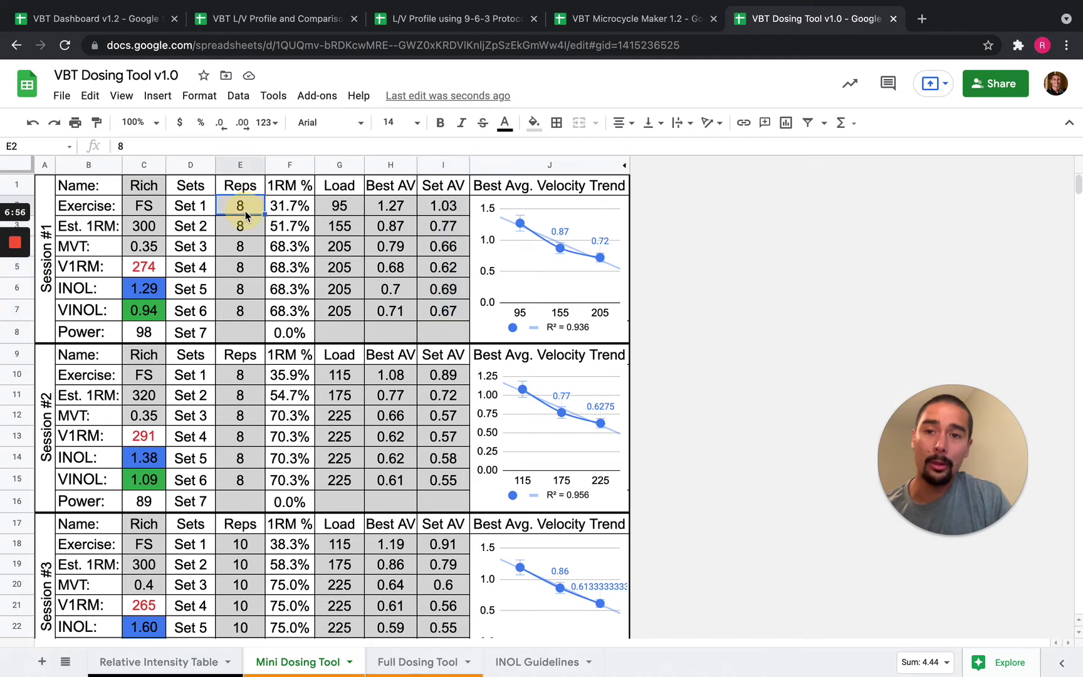
pyautogui.click(152, 231)
pyautogui.press('Down')
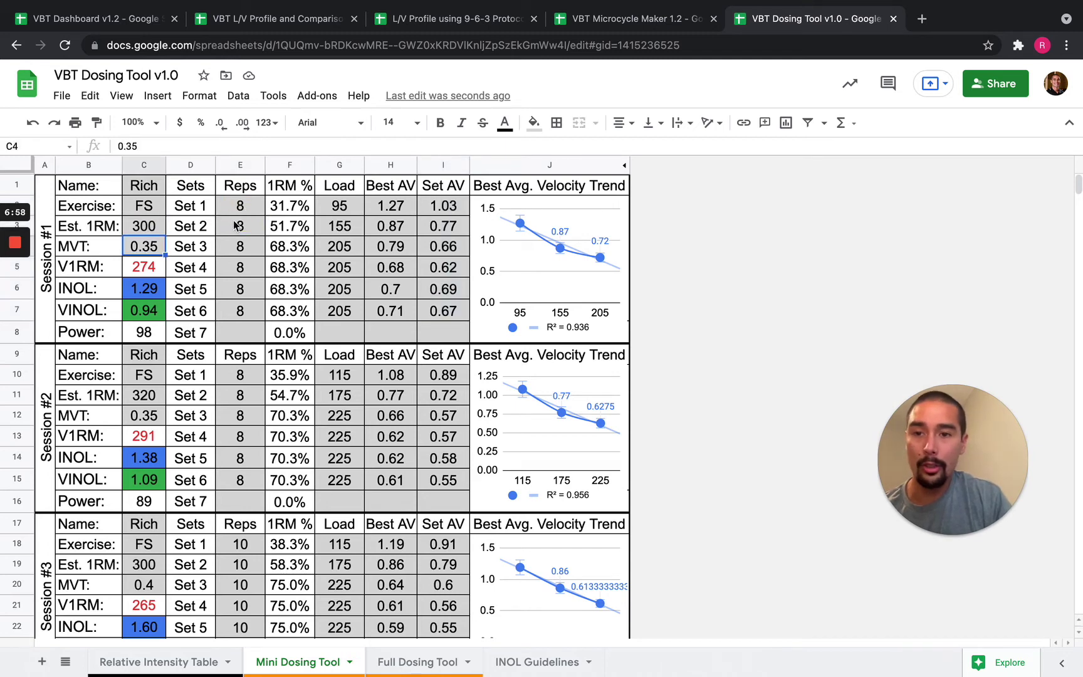
pyautogui.moveTo(249, 212); pyautogui.dragTo(258, 316)
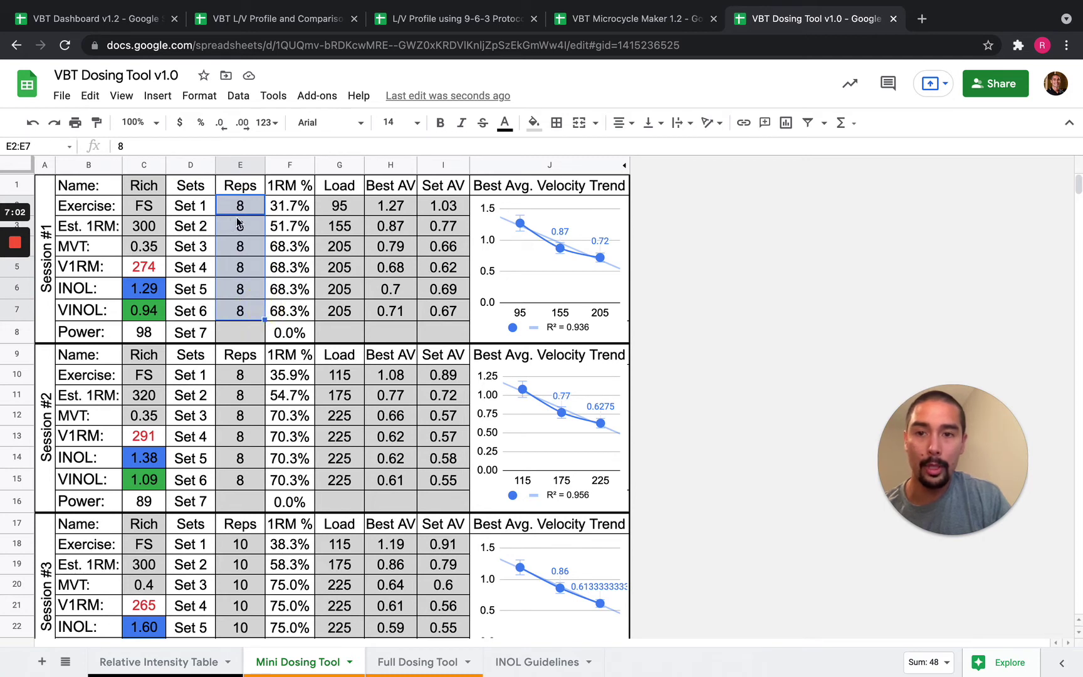
pyautogui.click(332, 213)
pyautogui.click(403, 230)
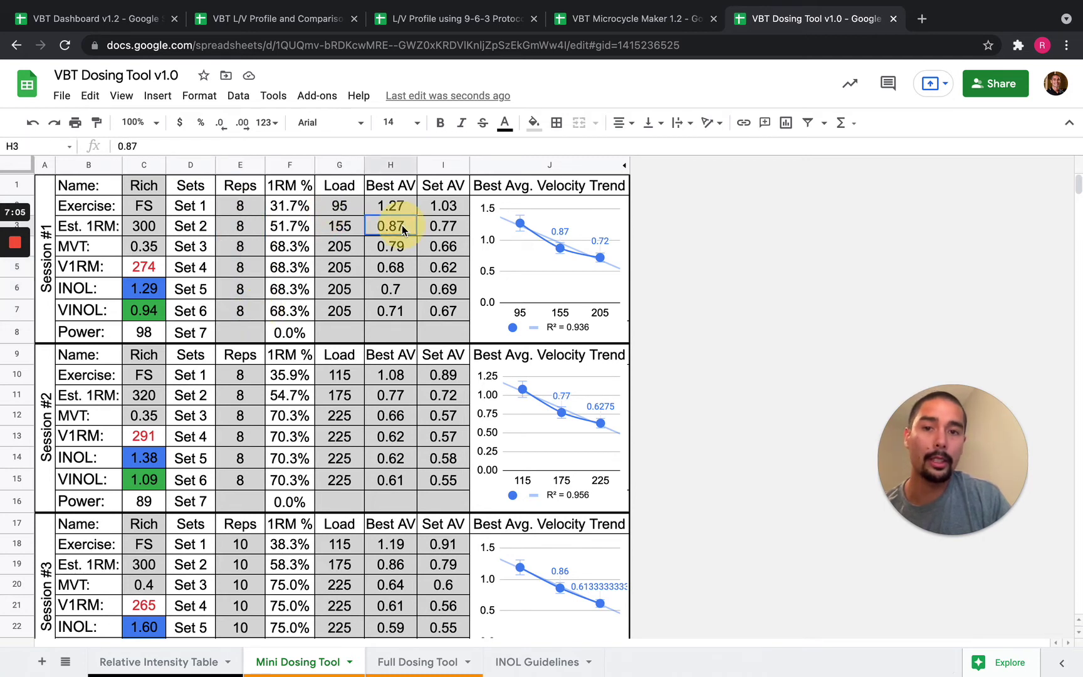
pyautogui.moveTo(403, 230); pyautogui.dragTo(435, 303)
pyautogui.click(233, 291)
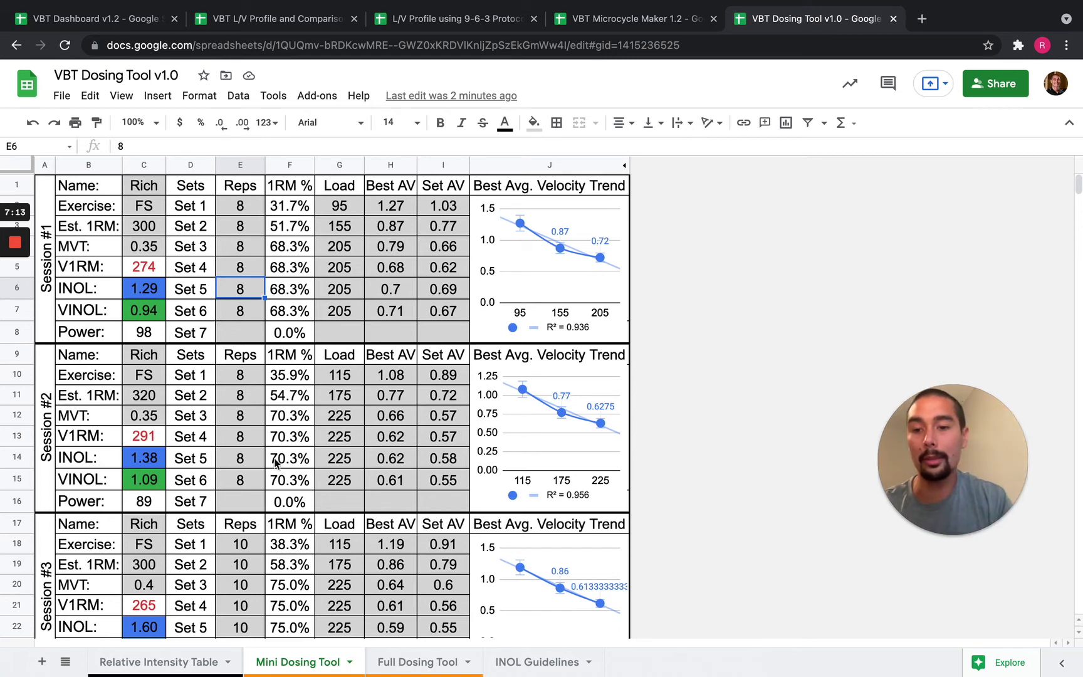
# Revisit the Relative Intensity Table for comparison, and highlight Session #1's Set AV values in the Mini Dosing Tool
pyautogui.click(181, 661)
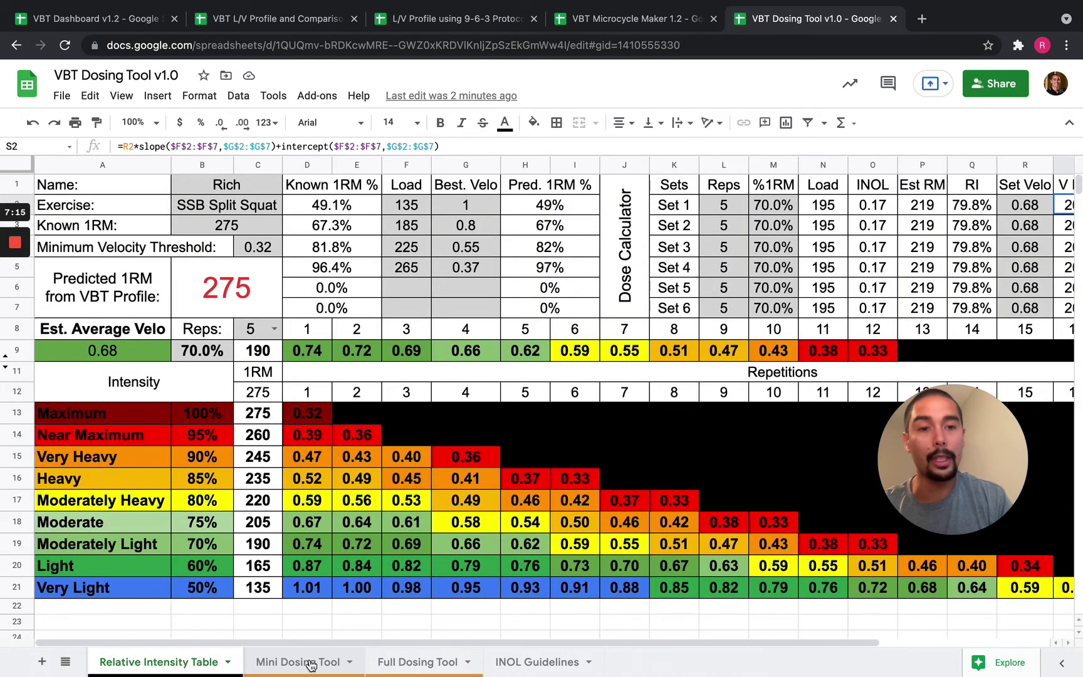
pyautogui.click(311, 663)
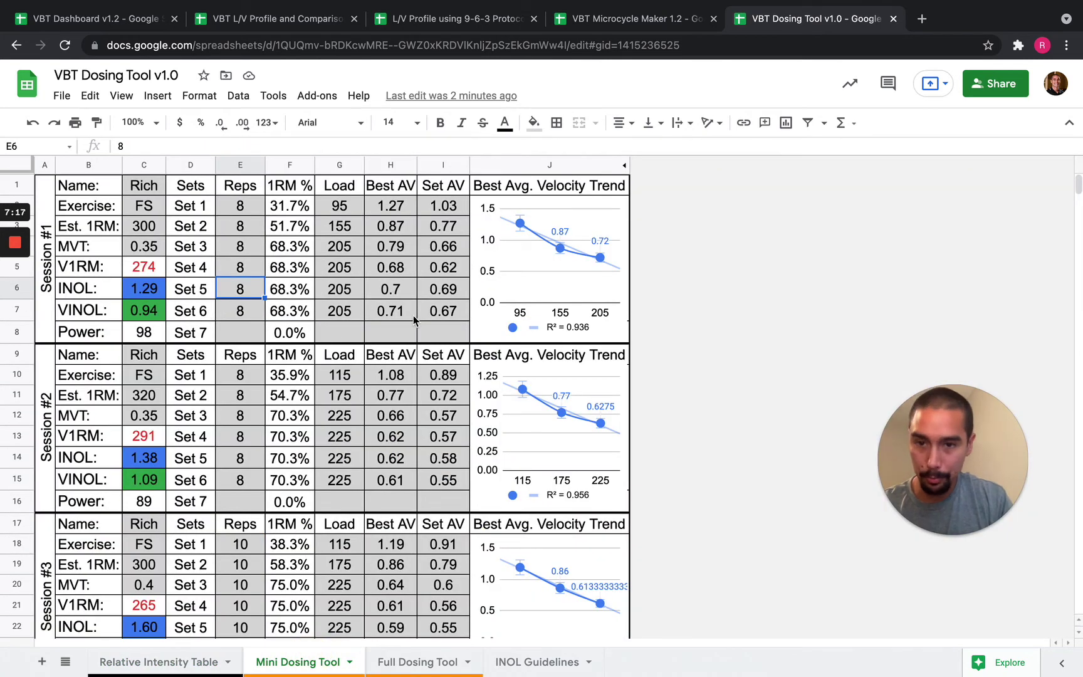
pyautogui.moveTo(451, 213); pyautogui.dragTo(451, 312)
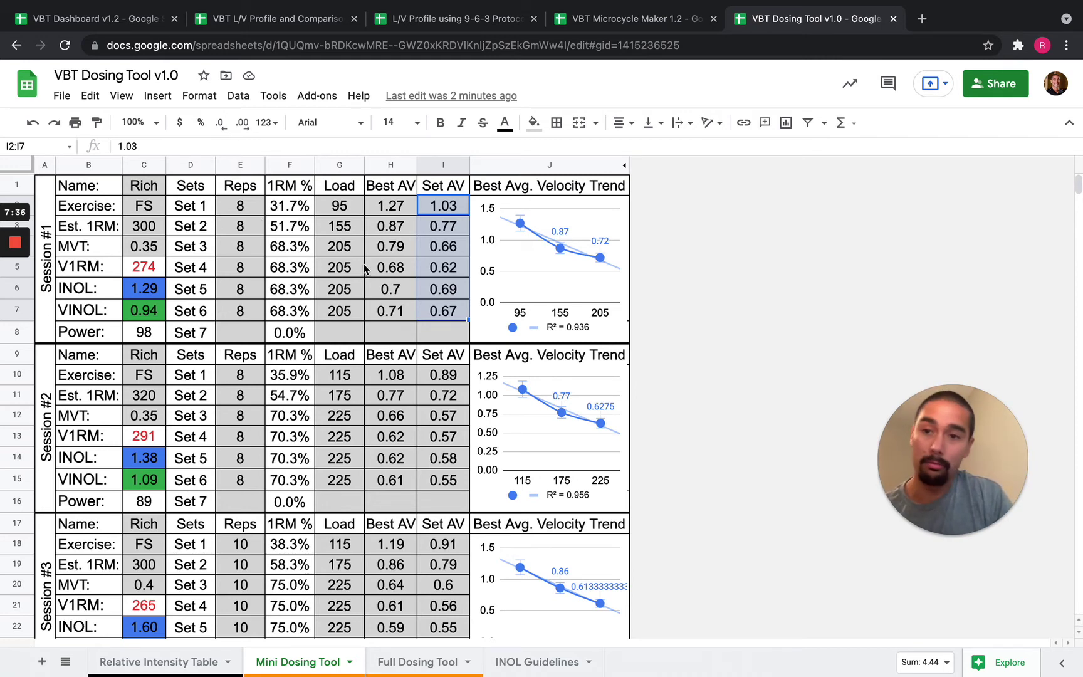
# Try clearing the Set AV values for Sets 1 to 6 of Session #1, and undo the deletion
pyautogui.moveTo(442, 209); pyautogui.dragTo(447, 313)
pyautogui.press('Delete')
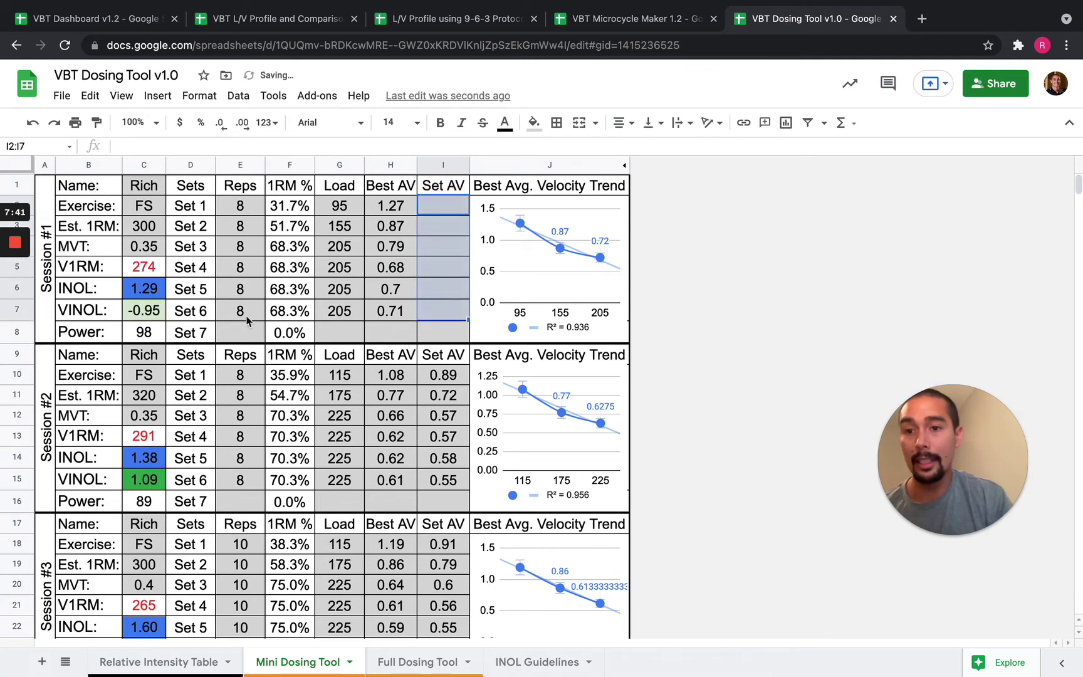
pyautogui.click(32, 123)
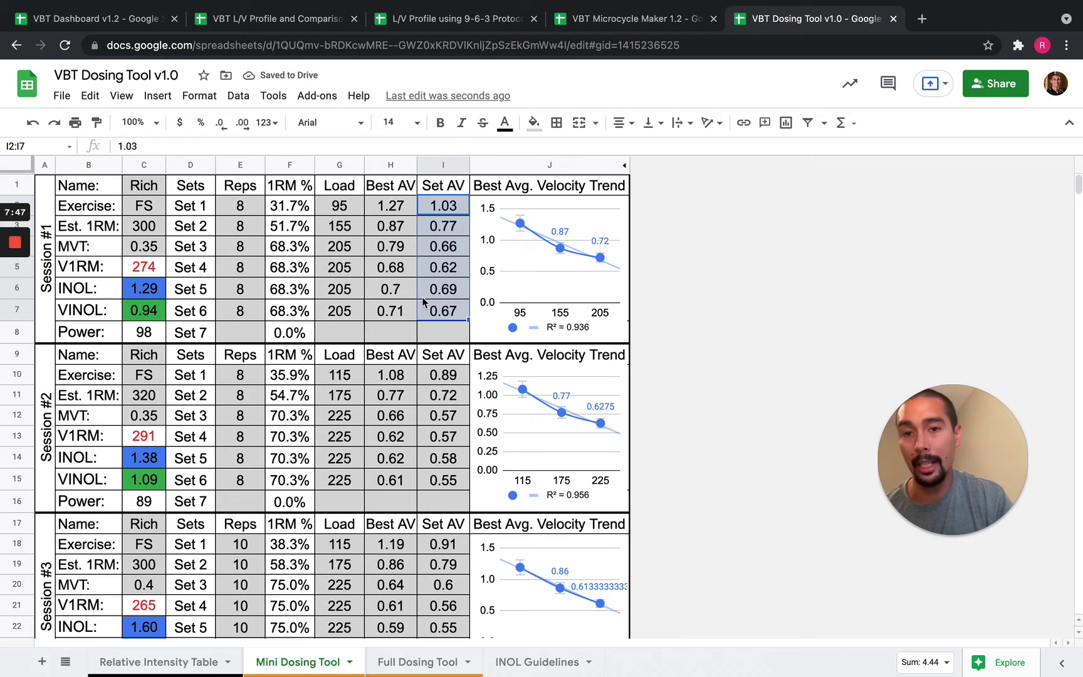
# Inspect the Set AV of Sets 4 and 6 in Session #1, along with the session's INOL and VINOL
pyautogui.click(454, 268)
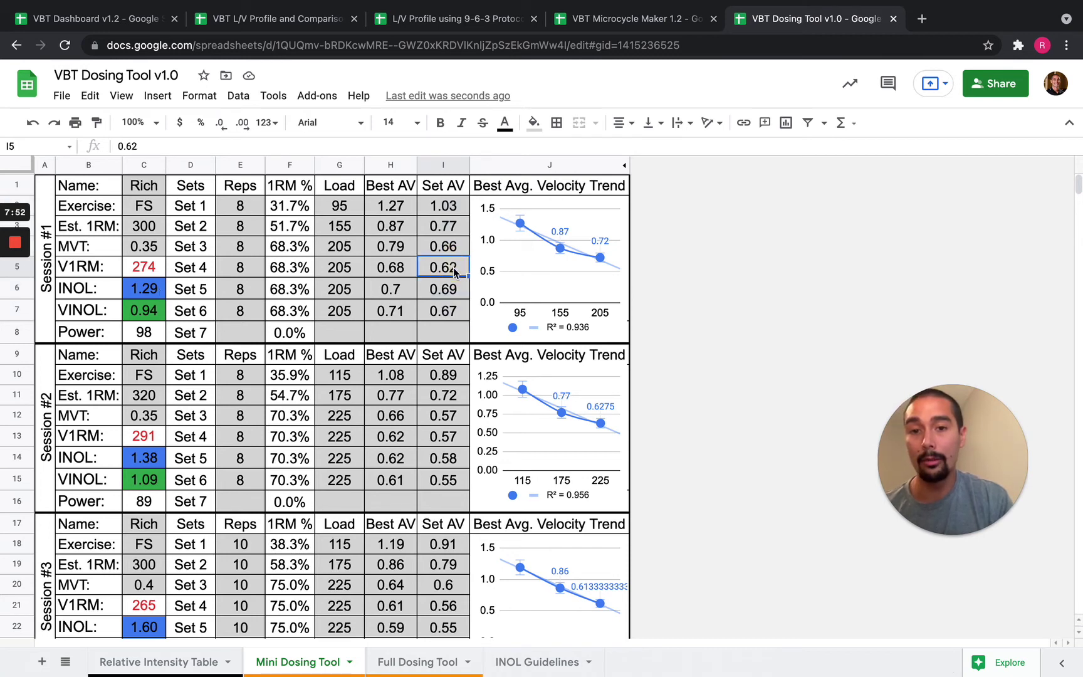
pyautogui.click(444, 311)
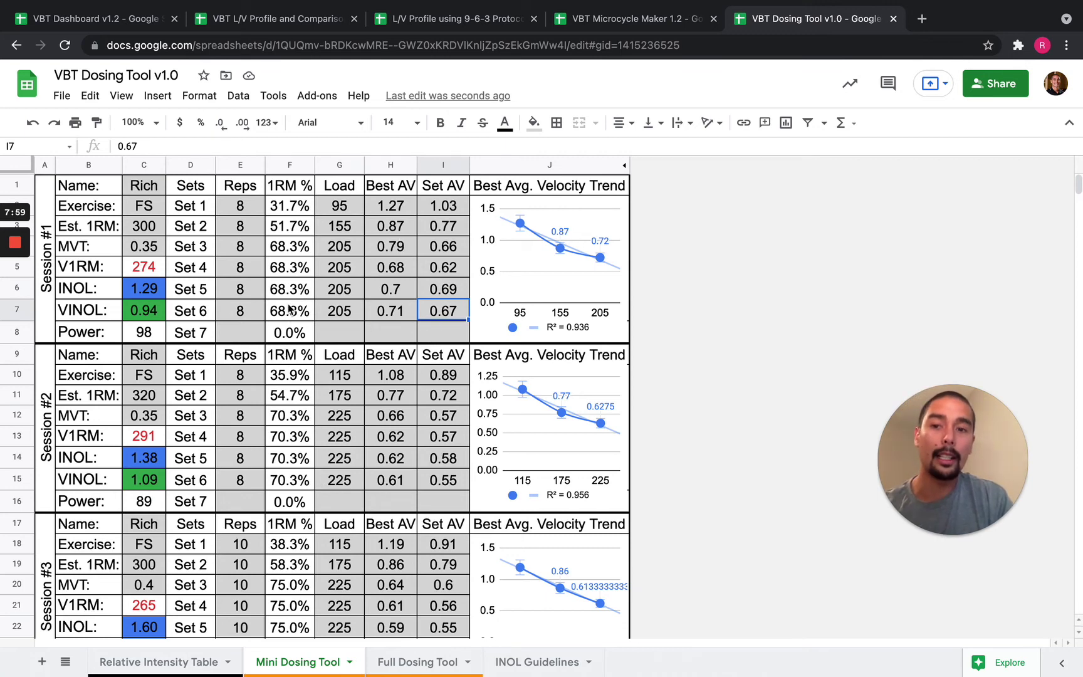
pyautogui.click(91, 293)
pyautogui.click(90, 308)
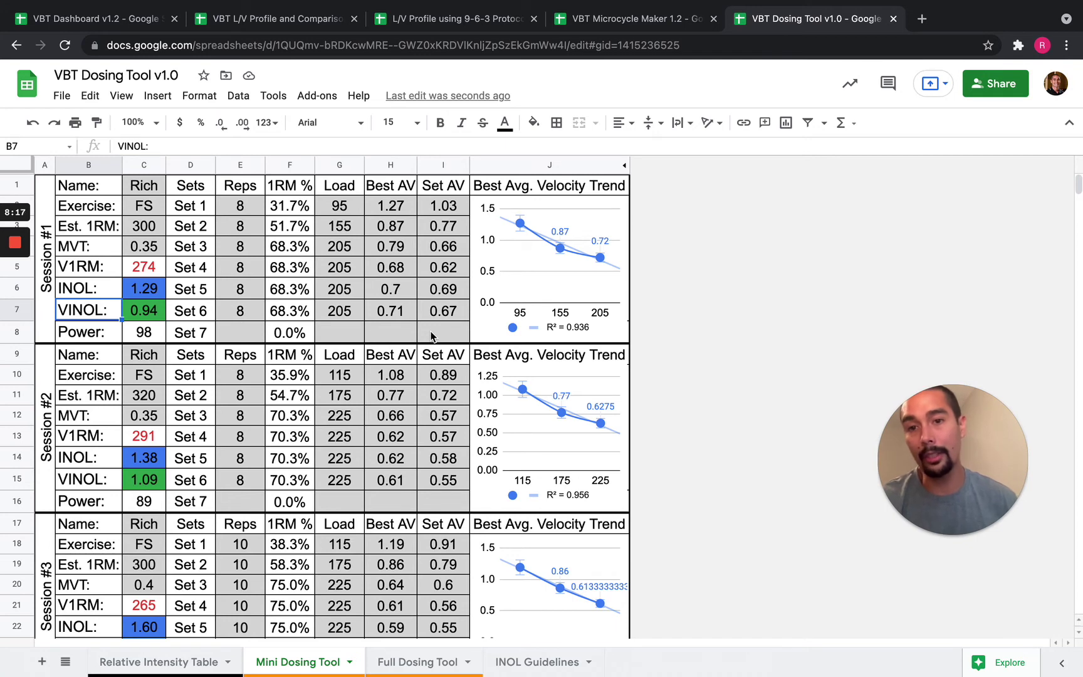
pyautogui.click(139, 314)
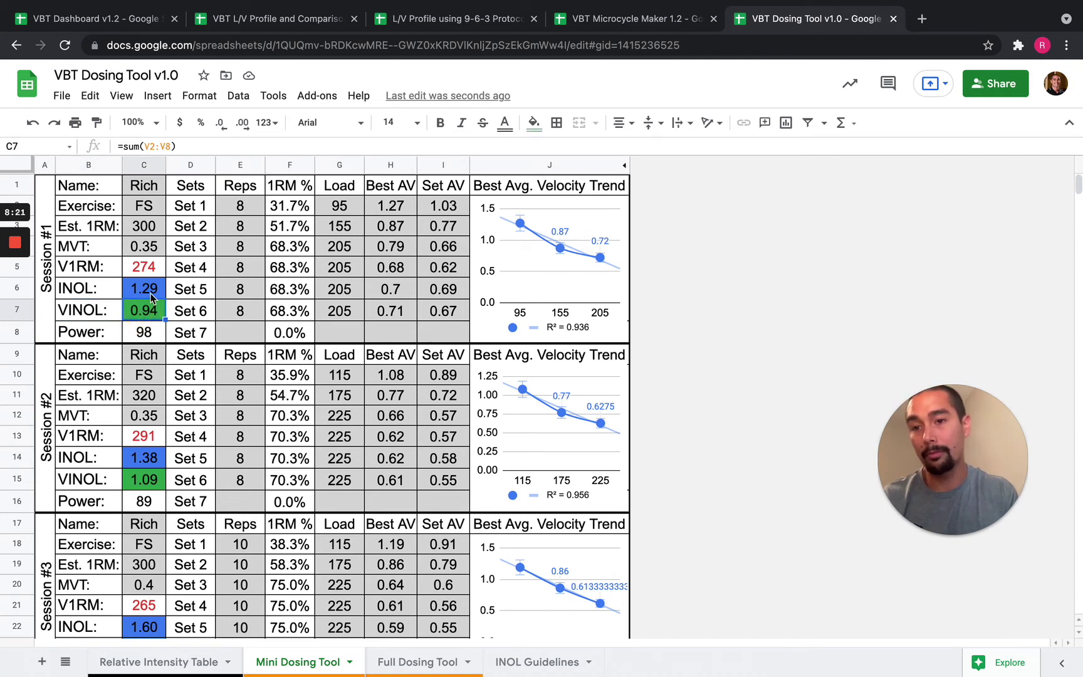
pyautogui.click(158, 290)
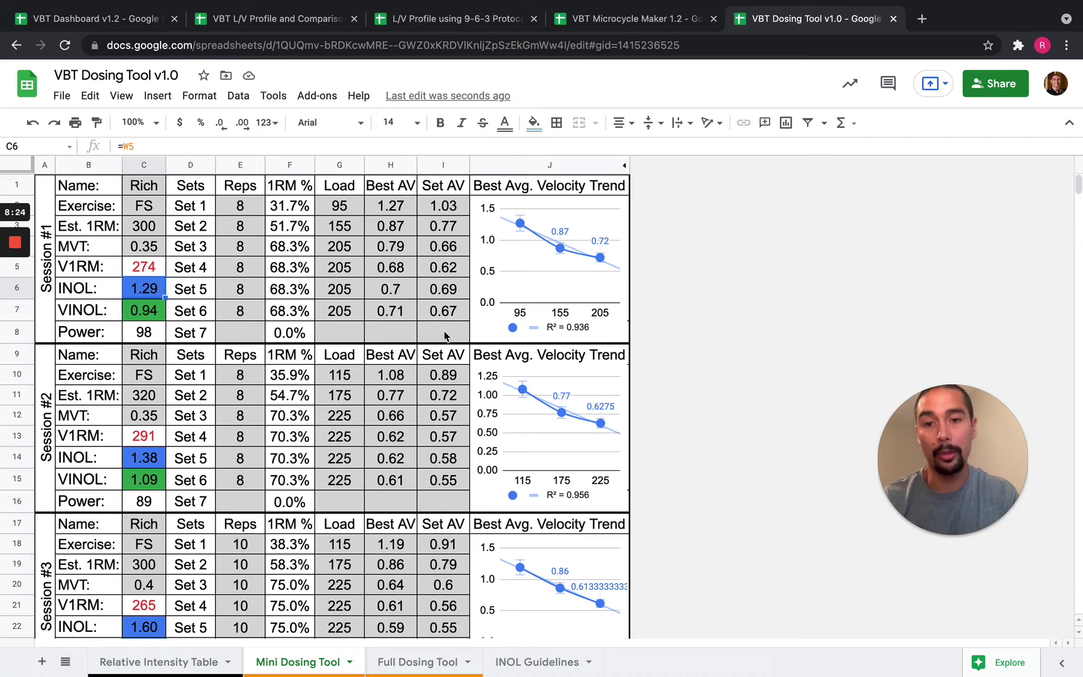
# Compare the INOL and VINOL of Session #3 with those of the other sessions in the Mini Dosing Tool
pyautogui.scroll(-5, 443, 330)
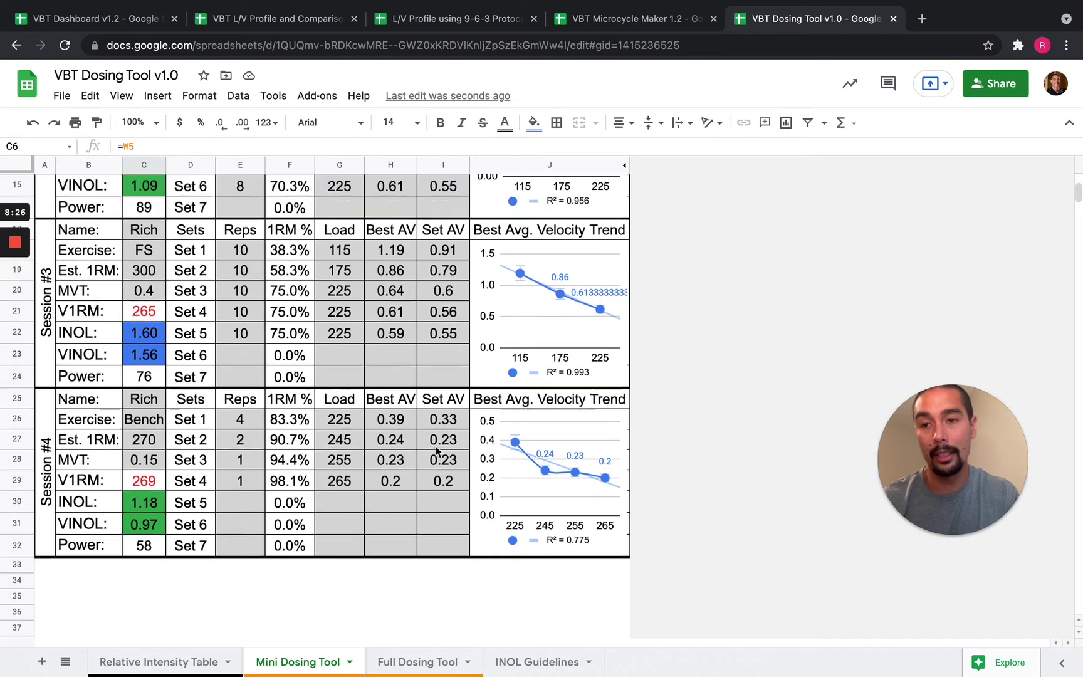
pyautogui.scroll(1, 437, 450)
pyautogui.click(157, 398)
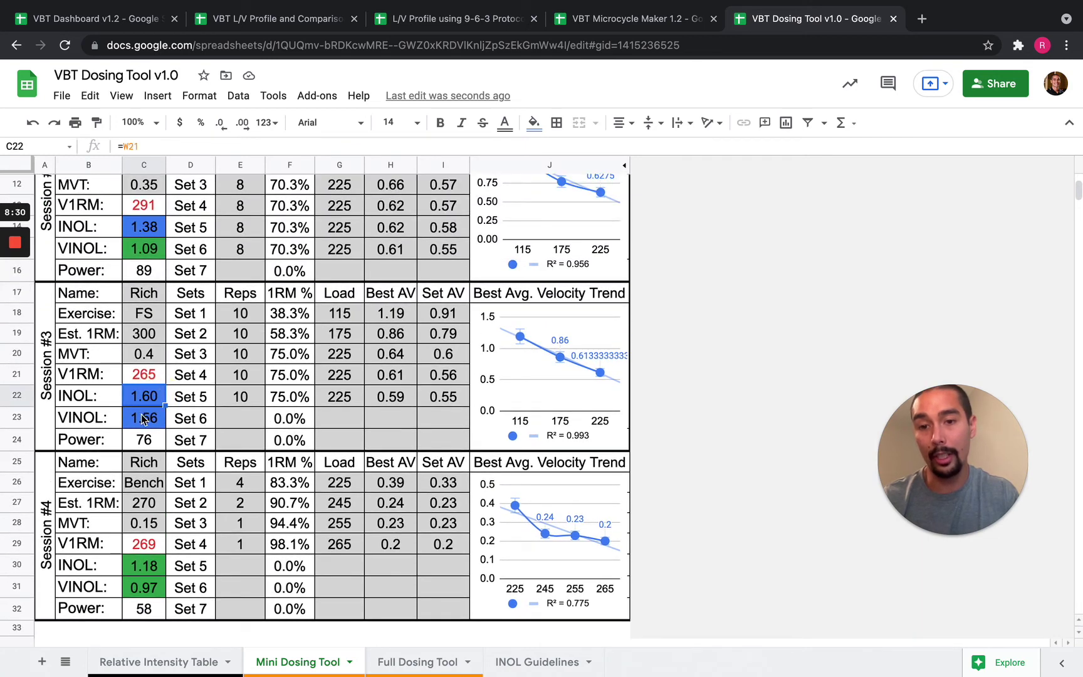
pyautogui.click(144, 418)
pyautogui.moveTo(144, 396); pyautogui.dragTo(145, 416)
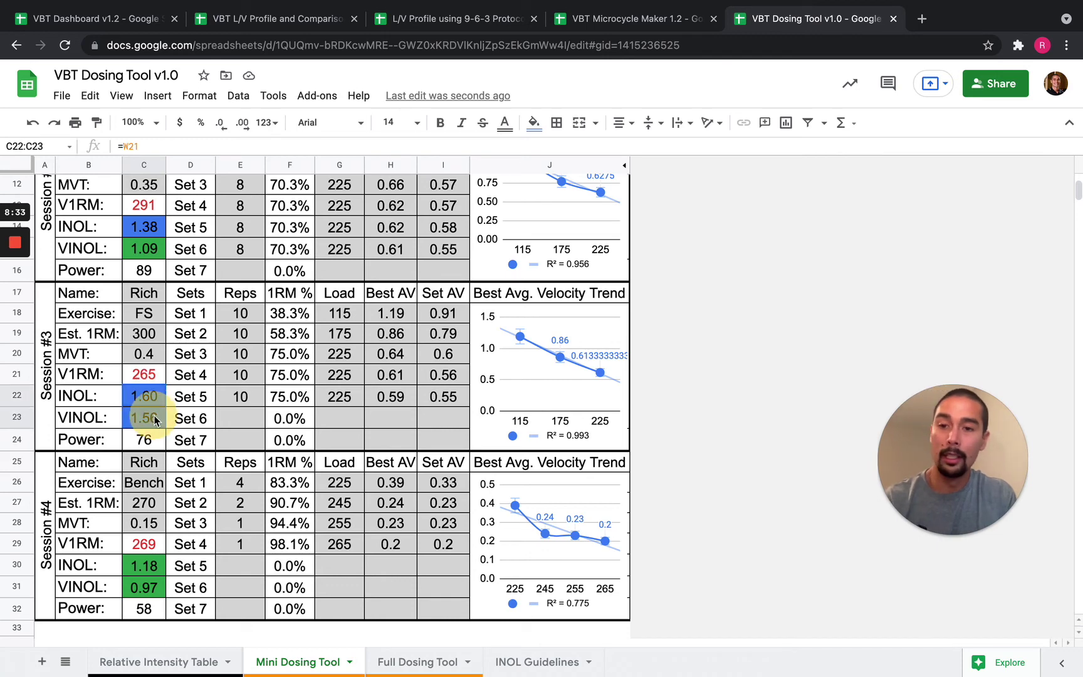
pyautogui.click(394, 420)
pyautogui.scroll(-1, 392, 423)
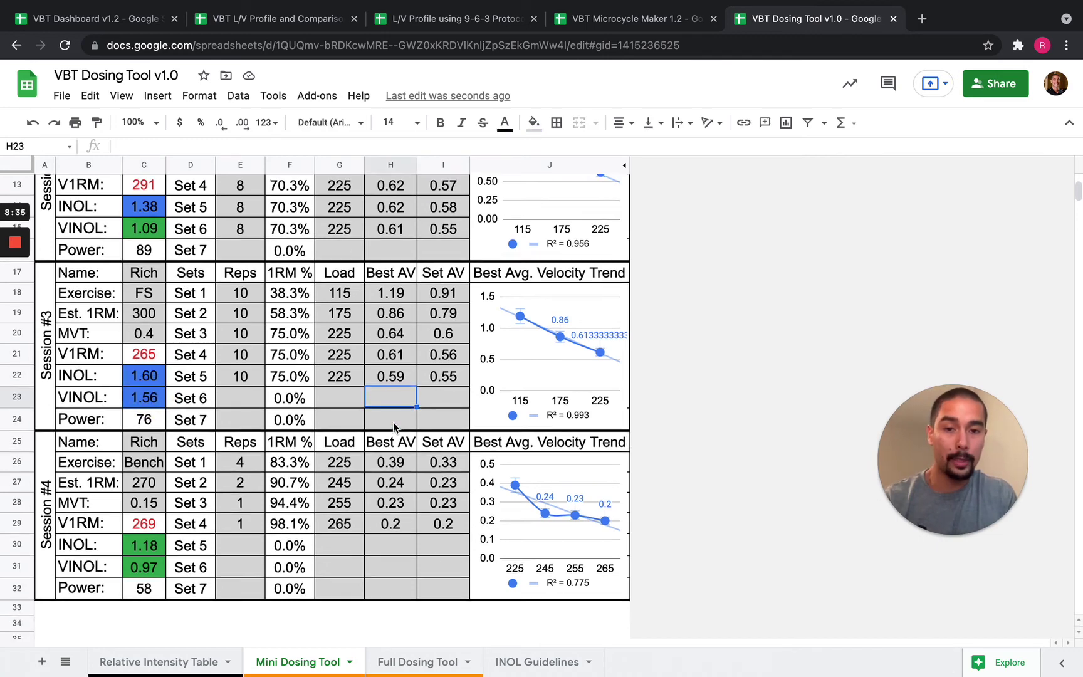
pyautogui.scroll(4, 393, 422)
# Review the Full Dosing Tool's sessions, examining their Dose, VDose and Power Rating results
pyautogui.click(394, 658)
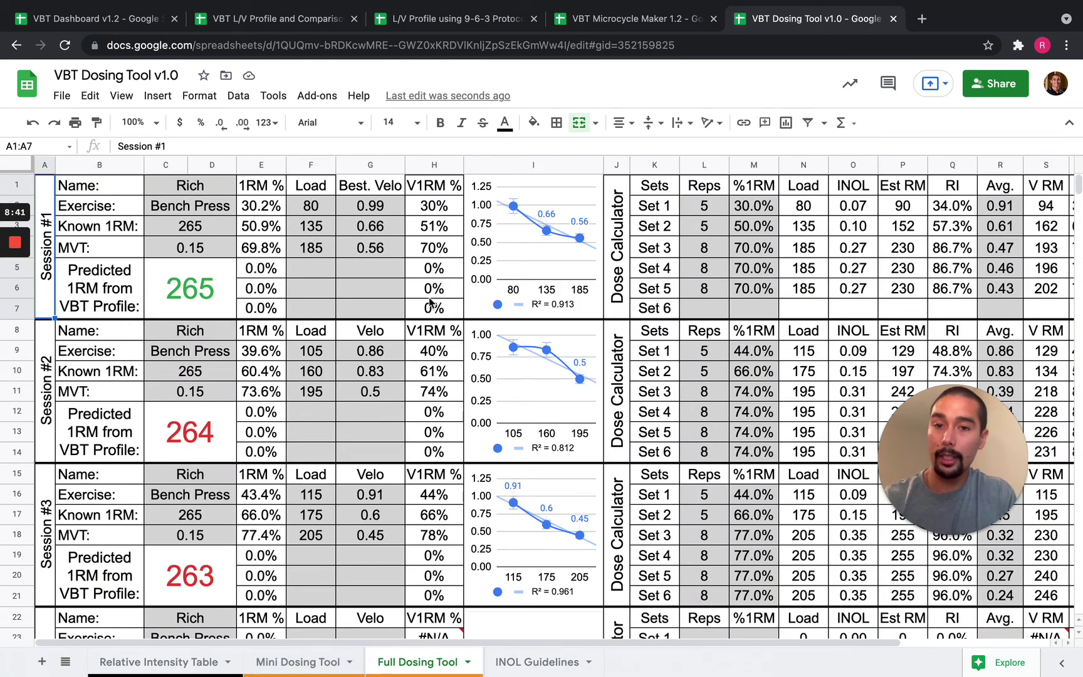
pyautogui.hscroll(3, 431, 303)
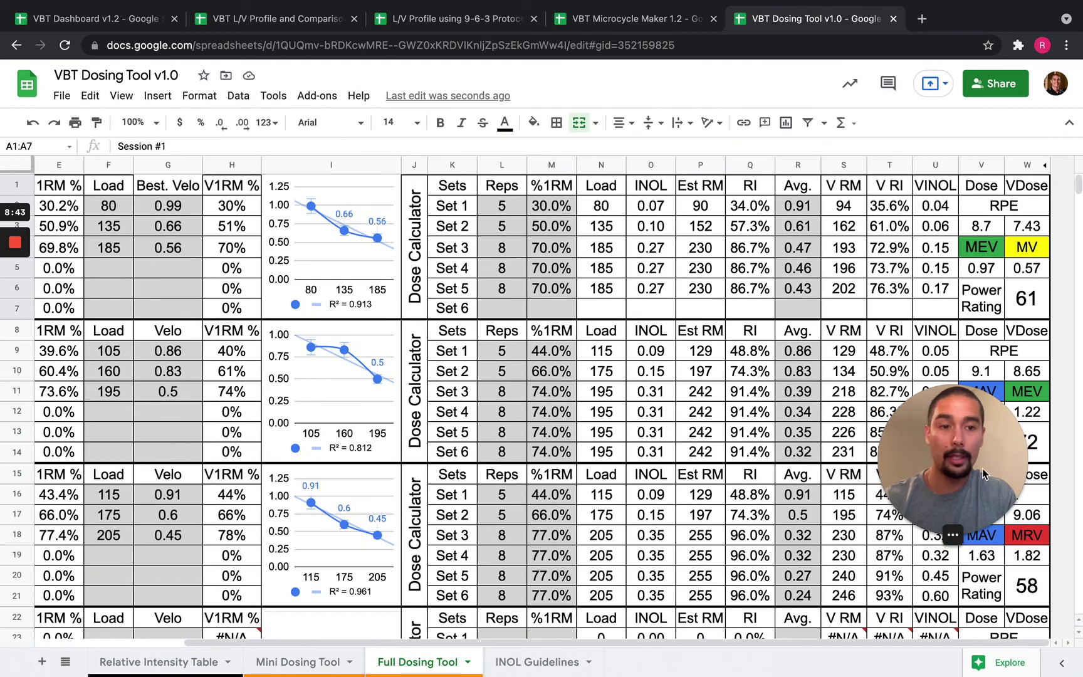
pyautogui.moveTo(983, 472); pyautogui.dragTo(868, 516)
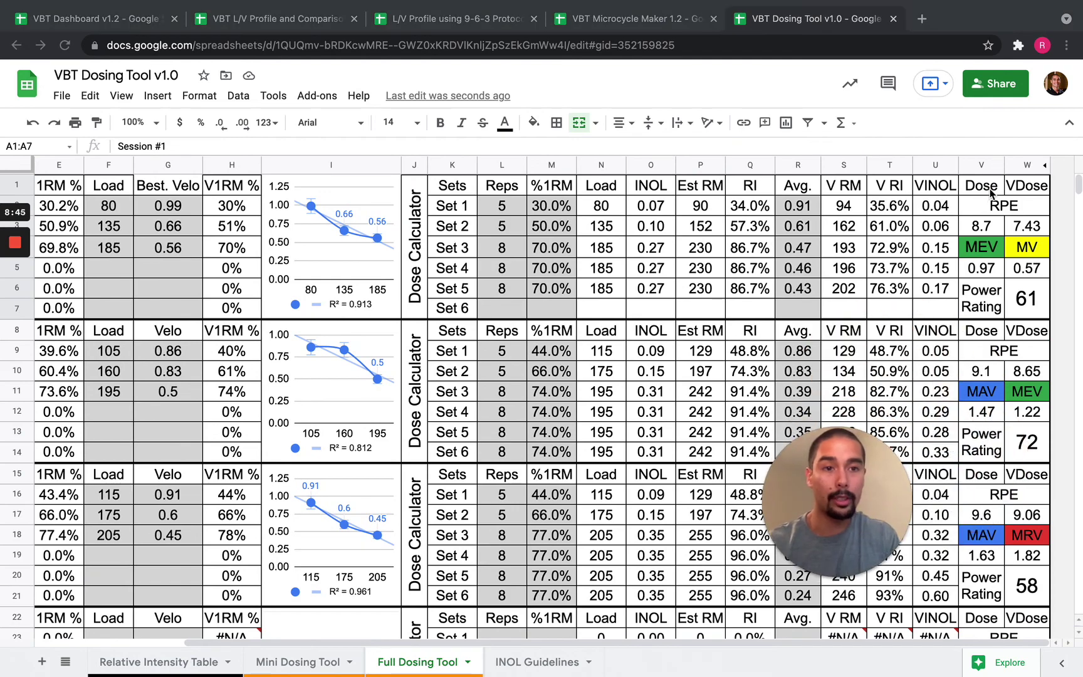
pyautogui.scroll(-6, 1000, 378)
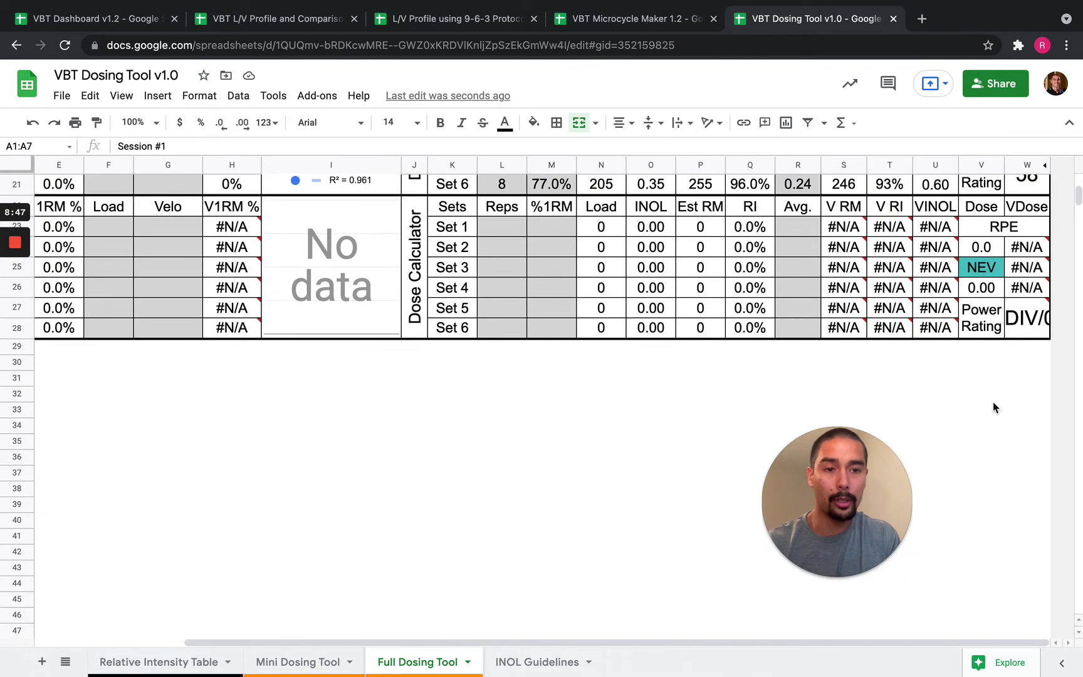
pyautogui.scroll(6, 992, 402)
# Compare the Relative Intensity Table's dose calculator with the session layout of the Full Dosing Tool
pyautogui.click(184, 661)
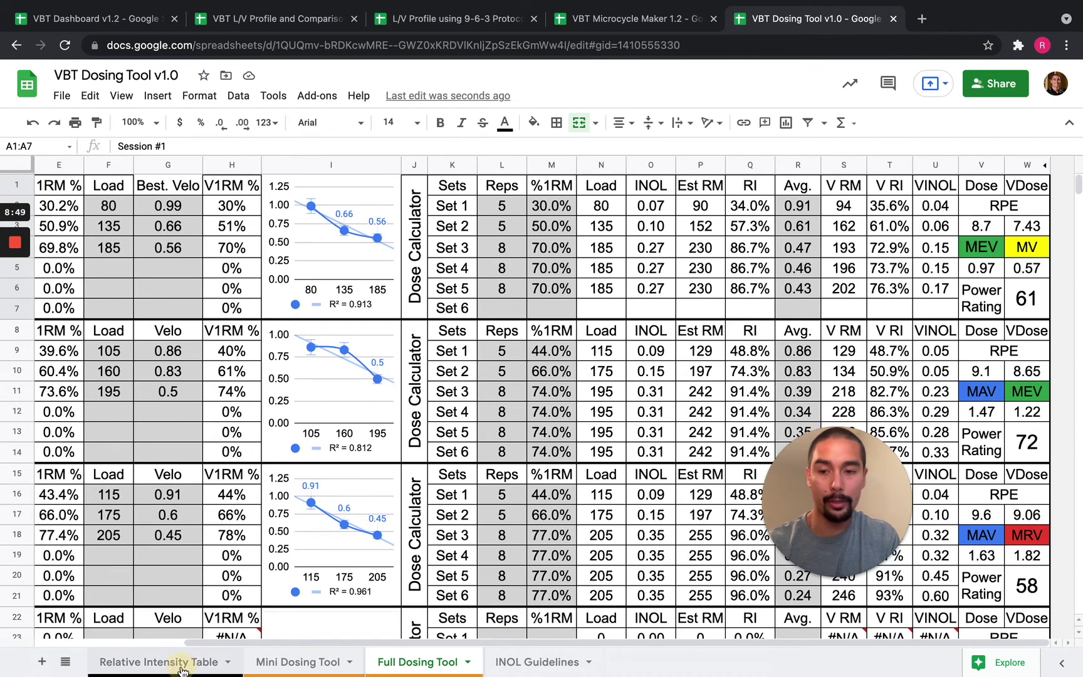
pyautogui.hscroll(4, 552, 311)
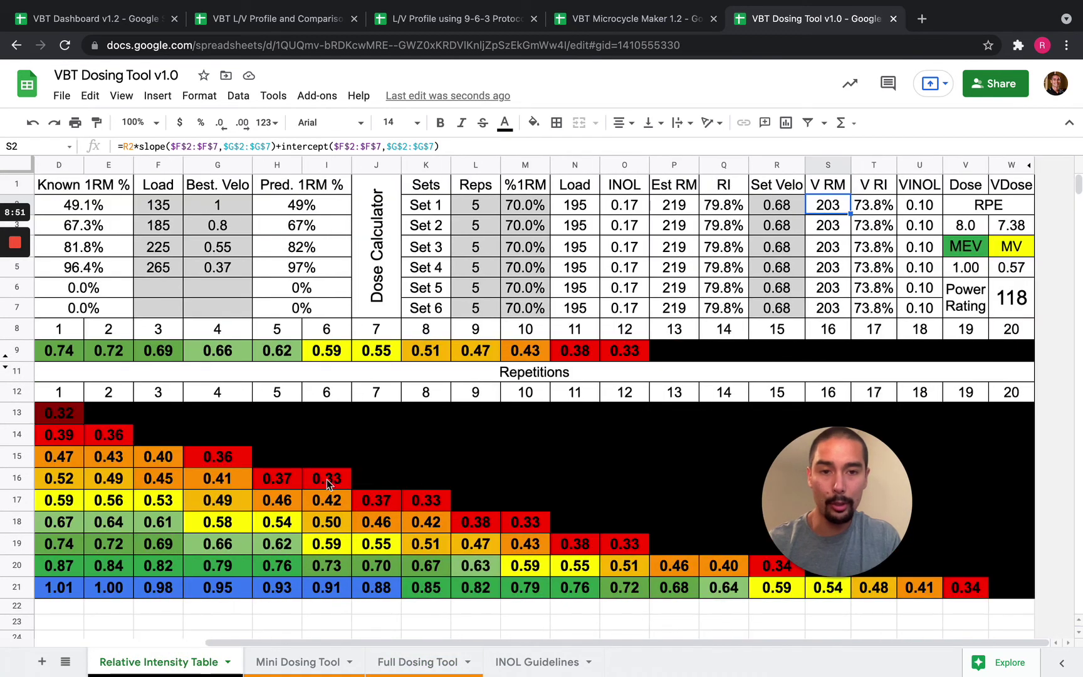
pyautogui.click(414, 663)
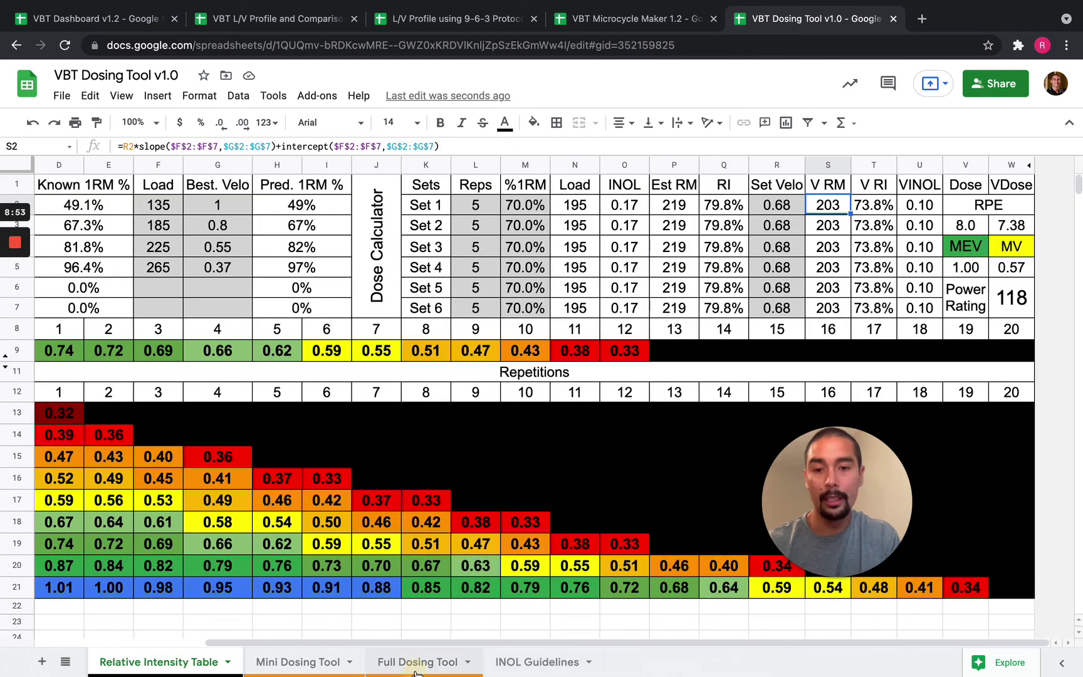
pyautogui.hscroll(-4, 413, 445)
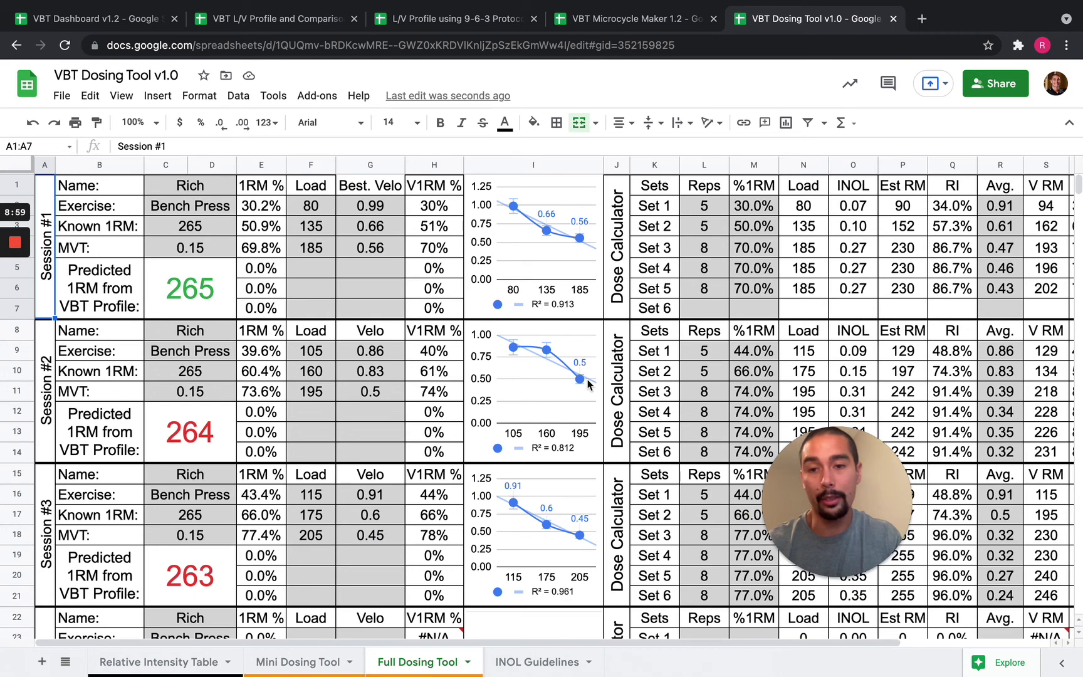
# Look over Sessions #1 to #4 in the Mini Dosing Tool
pyautogui.click(320, 662)
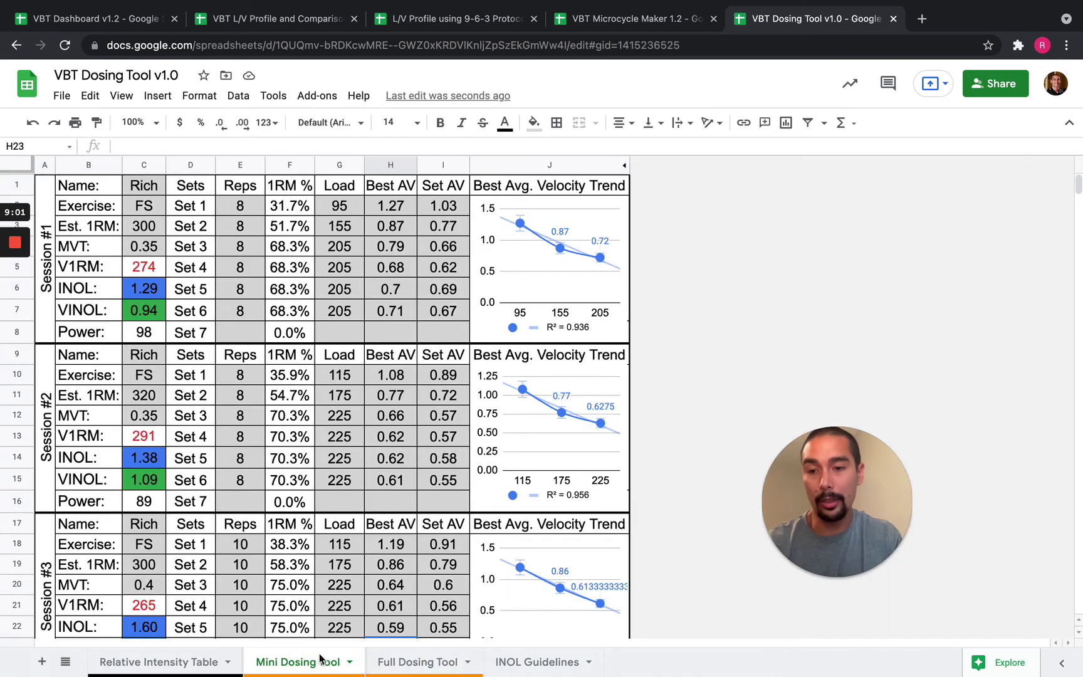
pyautogui.scroll(-6, 341, 526)
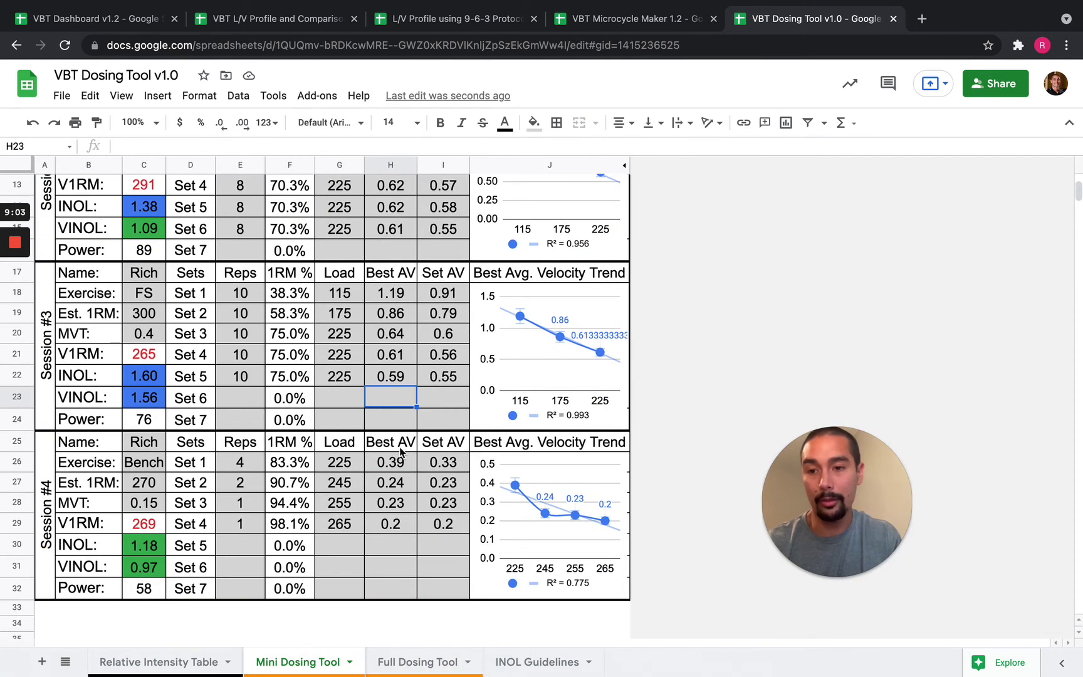
pyautogui.scroll(4, 374, 511)
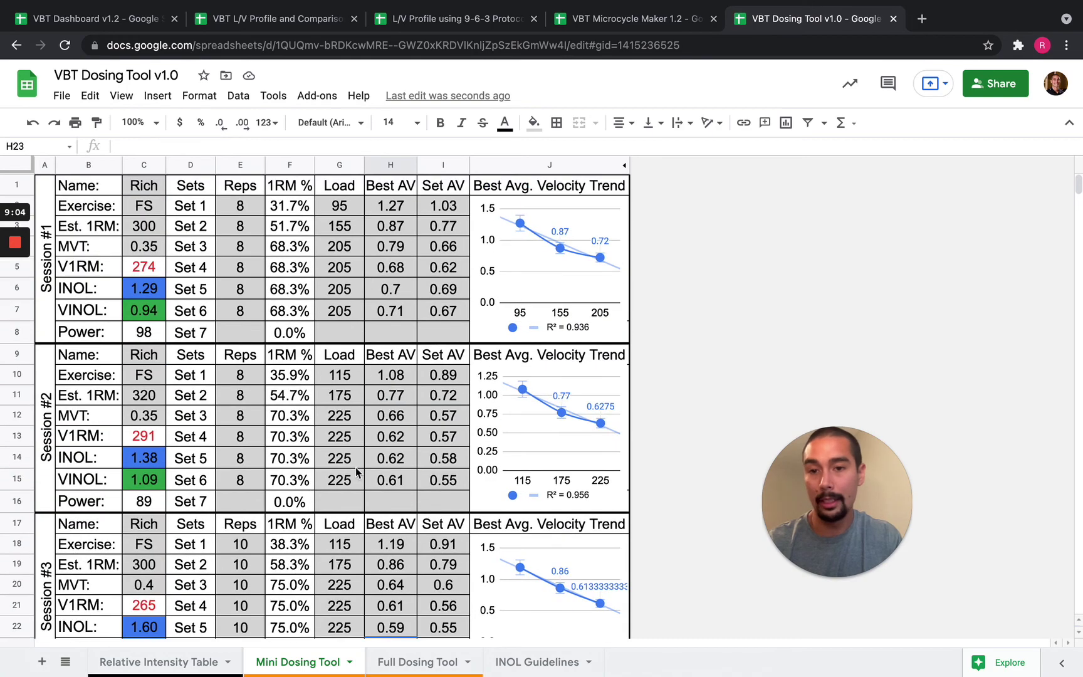
pyautogui.scroll(-6, 456, 483)
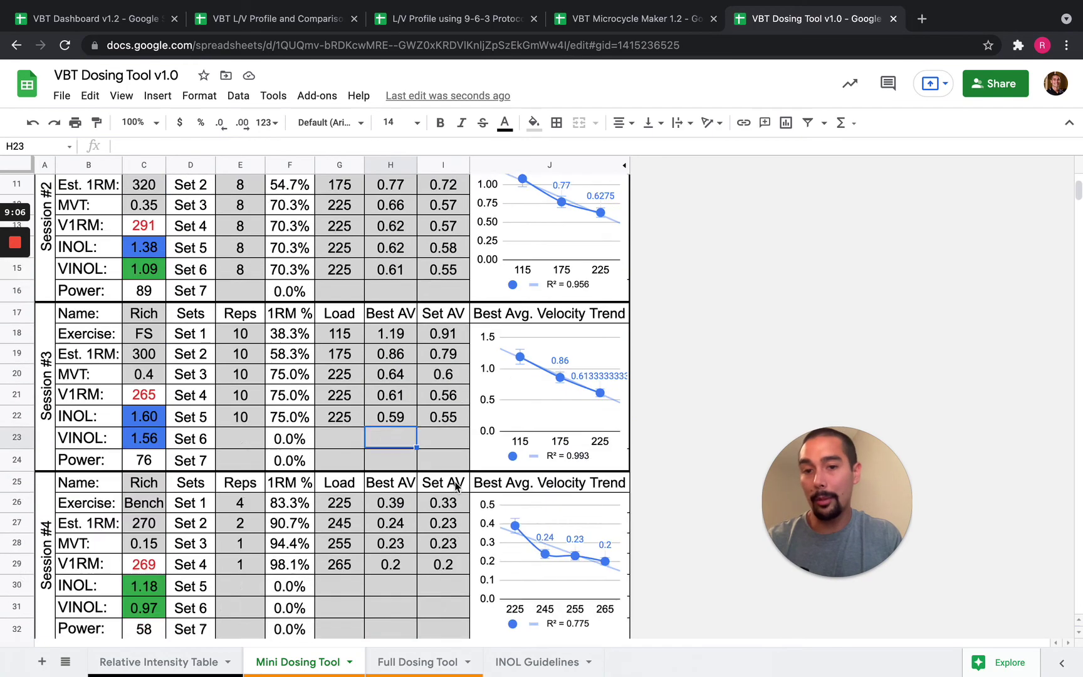
pyautogui.scroll(6, 351, 438)
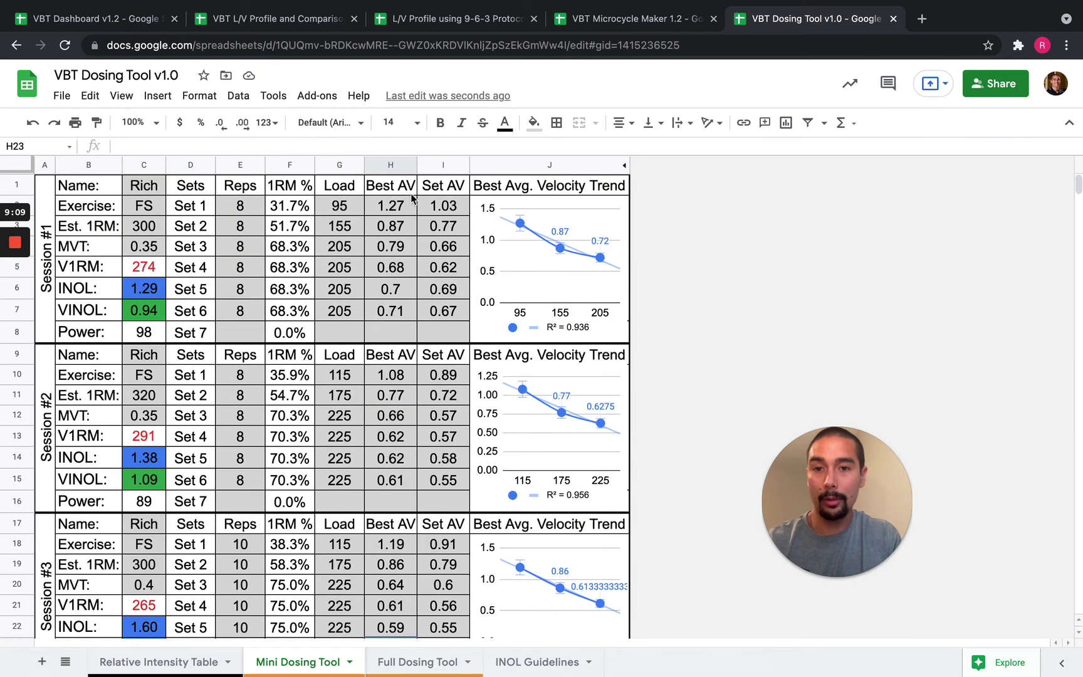
# Inspect Session #1's Set 1 Best AV, Set AV and Reps and its V1RM formula, and highlight the Set AV values of Sets 1 to 6
pyautogui.click(388, 187)
pyautogui.click(386, 205)
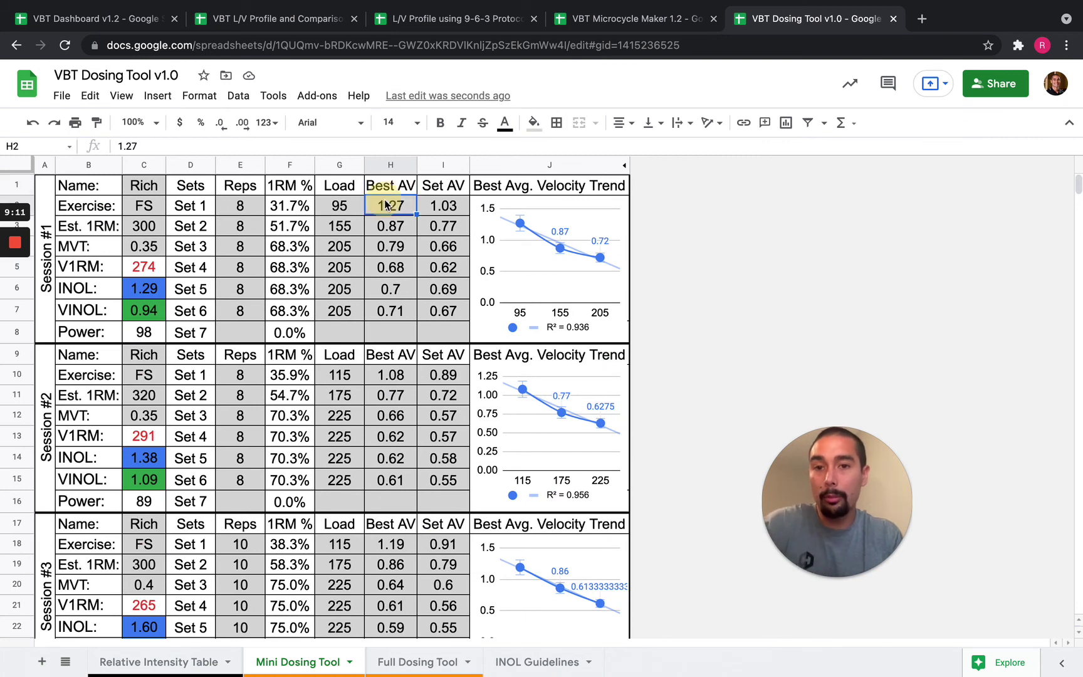
pyautogui.click(464, 210)
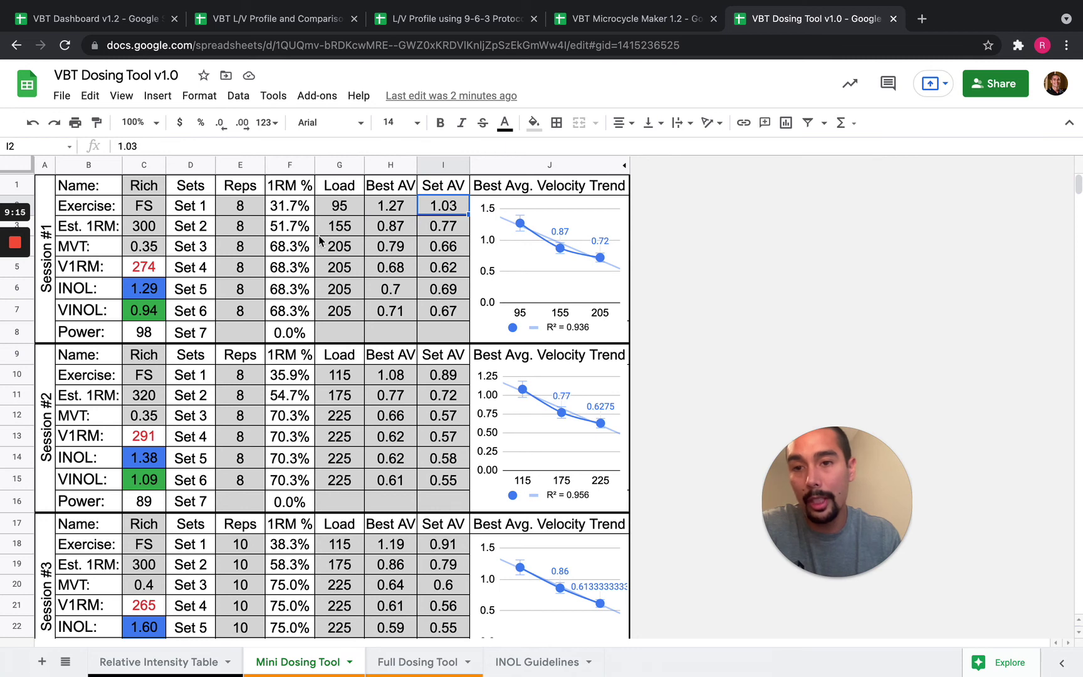
pyautogui.click(257, 208)
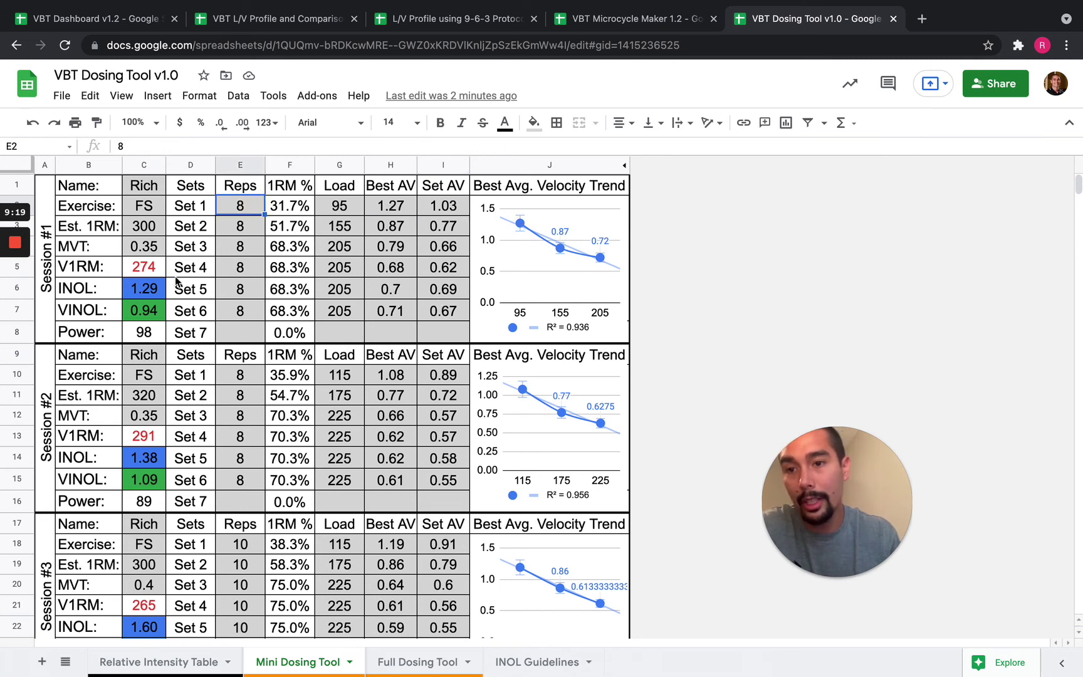
pyautogui.click(155, 270)
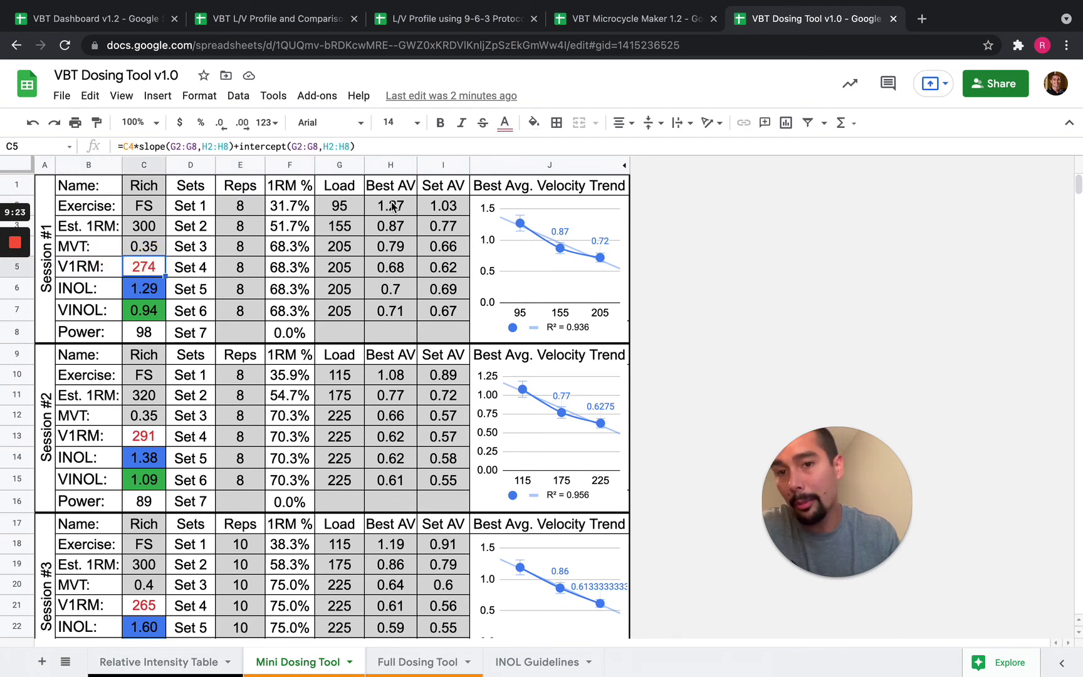
pyautogui.moveTo(442, 204); pyautogui.dragTo(446, 317)
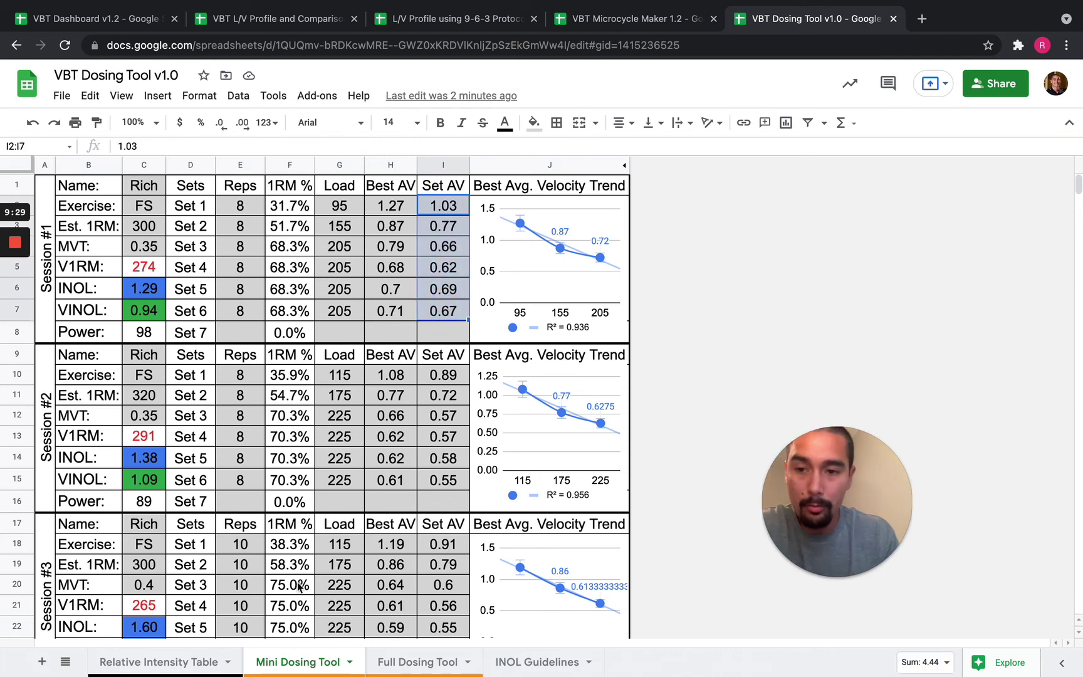
# Examine the VDose rating formula and Set 1's Set Velo in the Relative Intensity Table's dose calculator
pyautogui.click(211, 663)
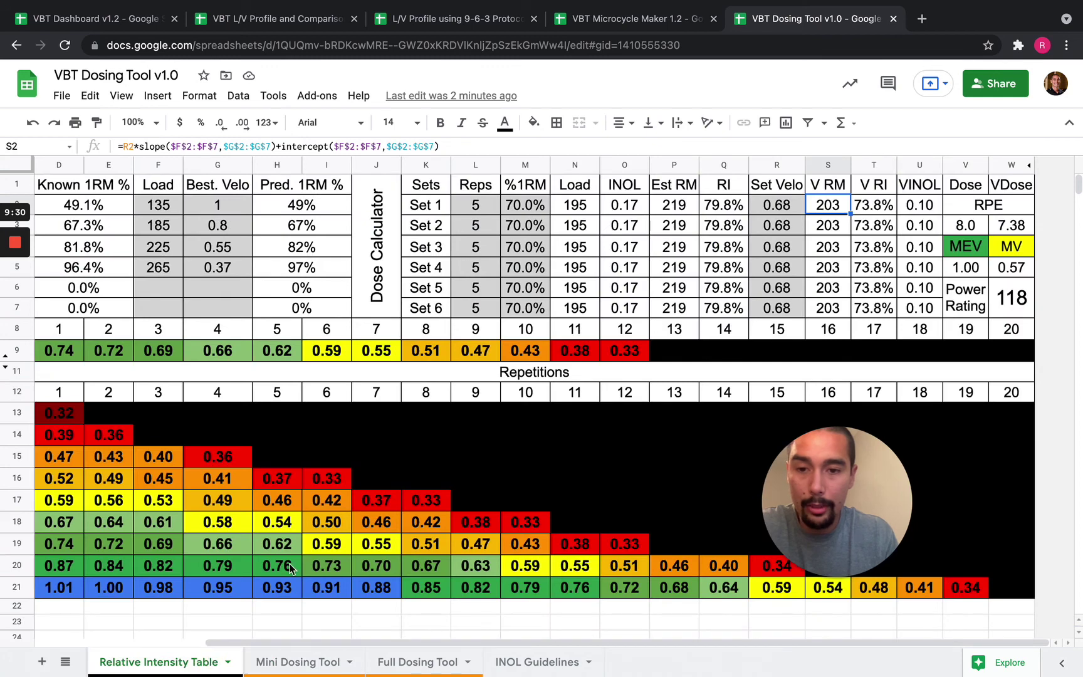
pyautogui.hscroll(5, 664, 326)
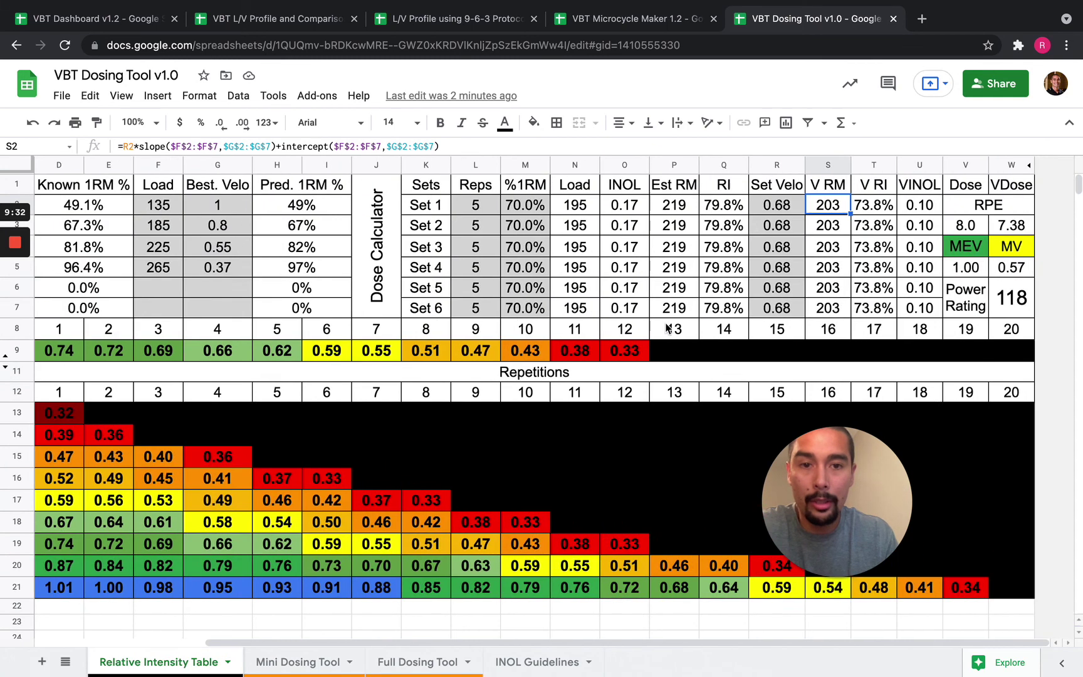
pyautogui.click(1015, 251)
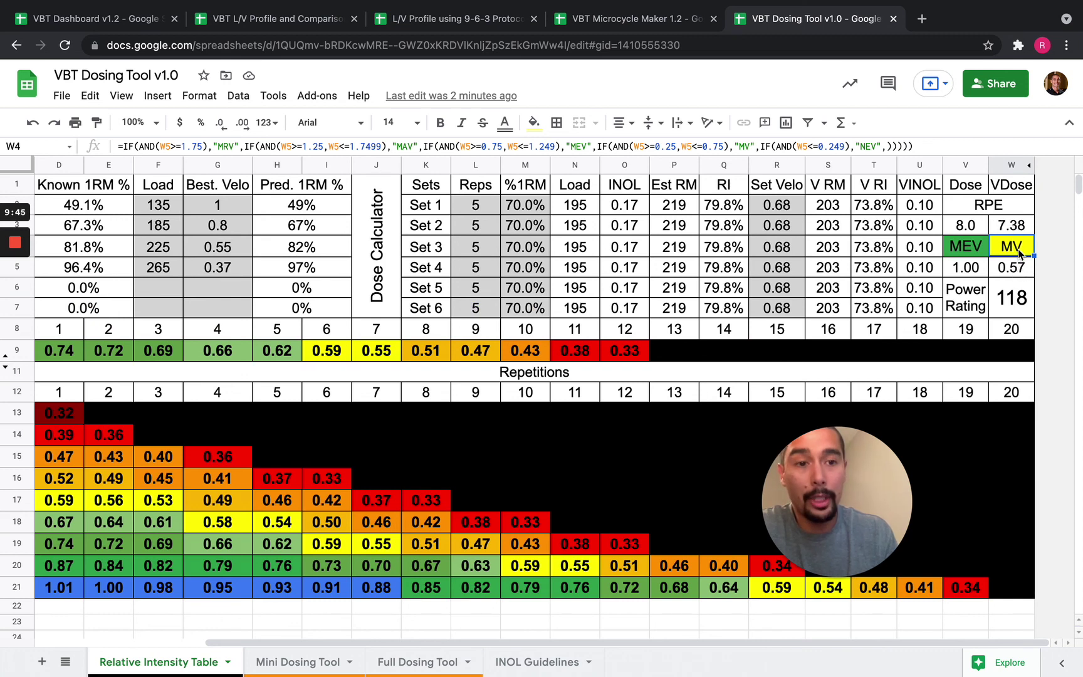
pyautogui.click(772, 212)
# Inspect the Load and Best. Velo entries of the load-velocity profile in the Relative Intensity Table
pyautogui.hscroll(-5, 418, 274)
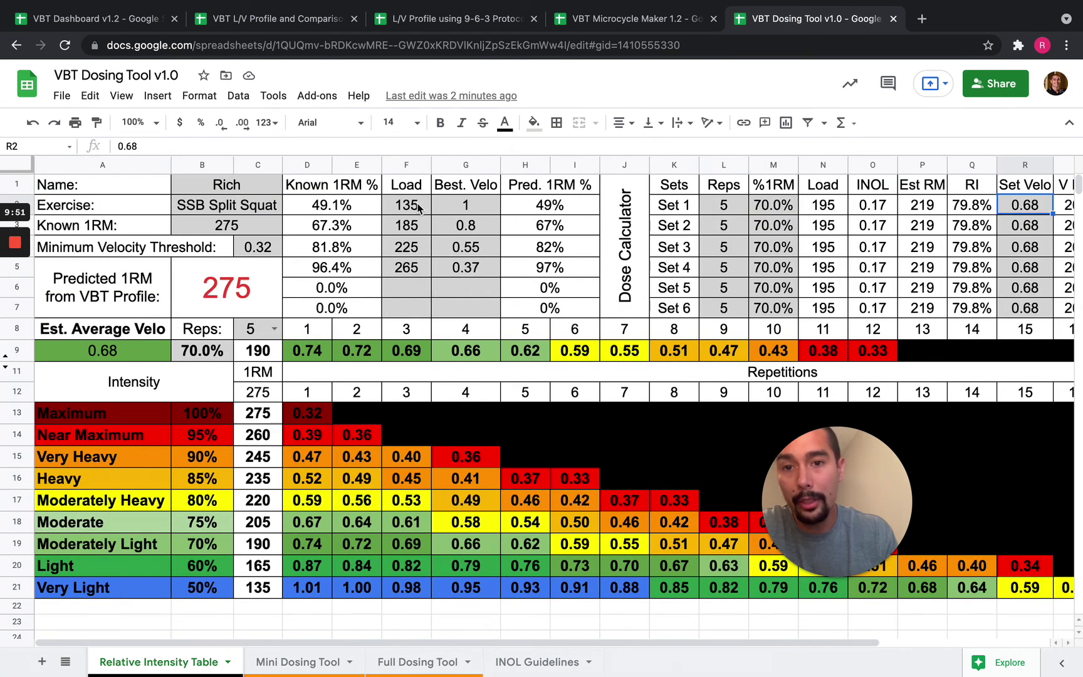
pyautogui.moveTo(418, 208); pyautogui.dragTo(452, 227)
pyautogui.click(455, 311)
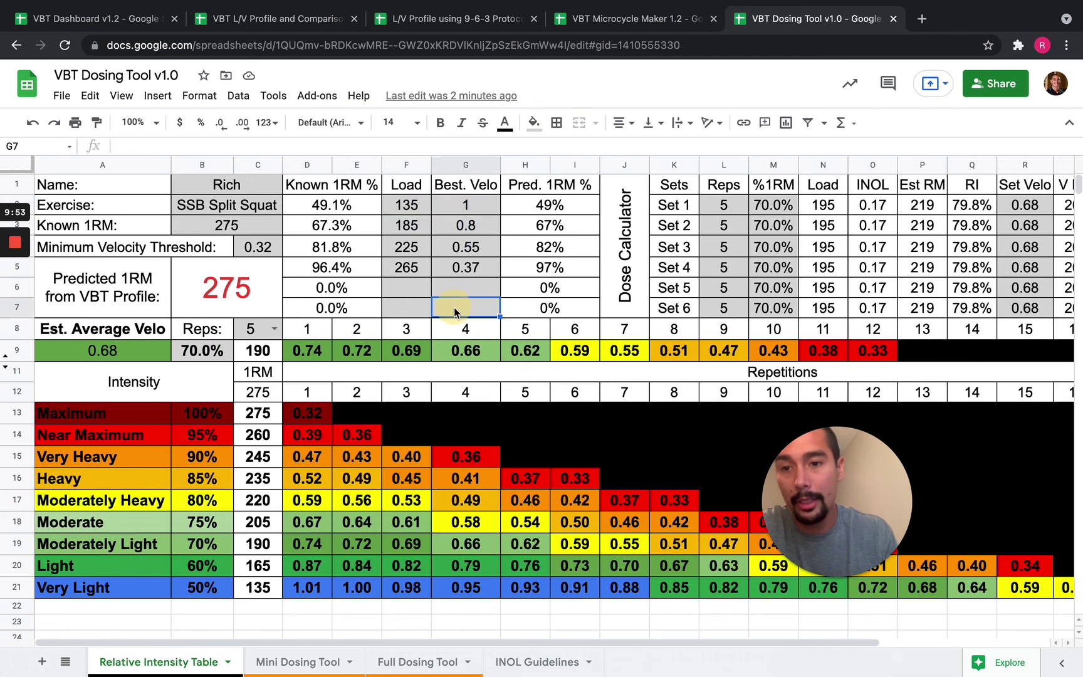